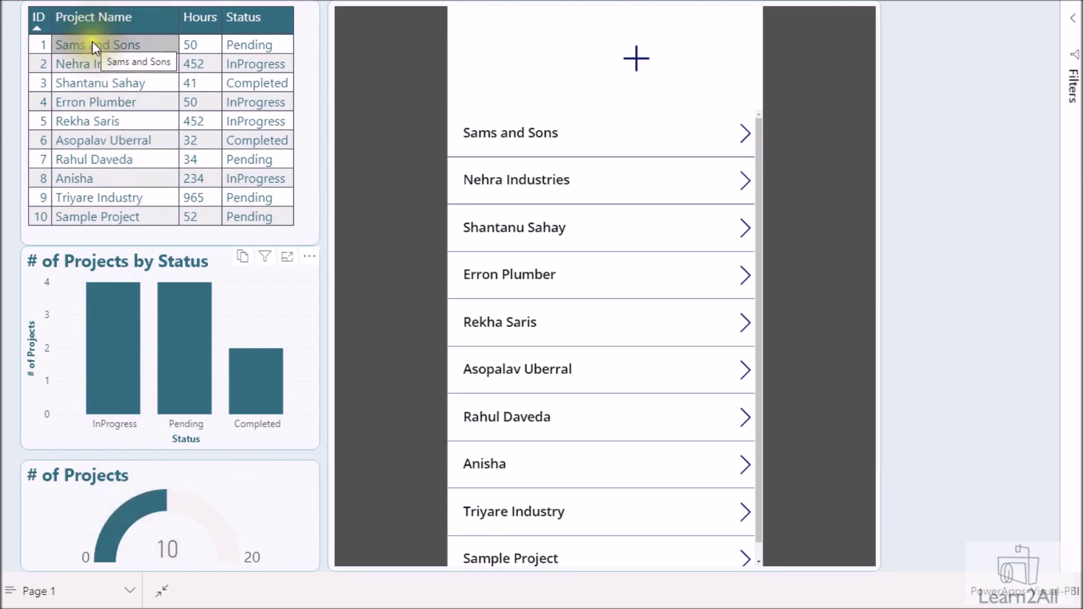
# Filter the report by the InProgress bar of the status chart and clear that filter again
pyautogui.click(131, 353)
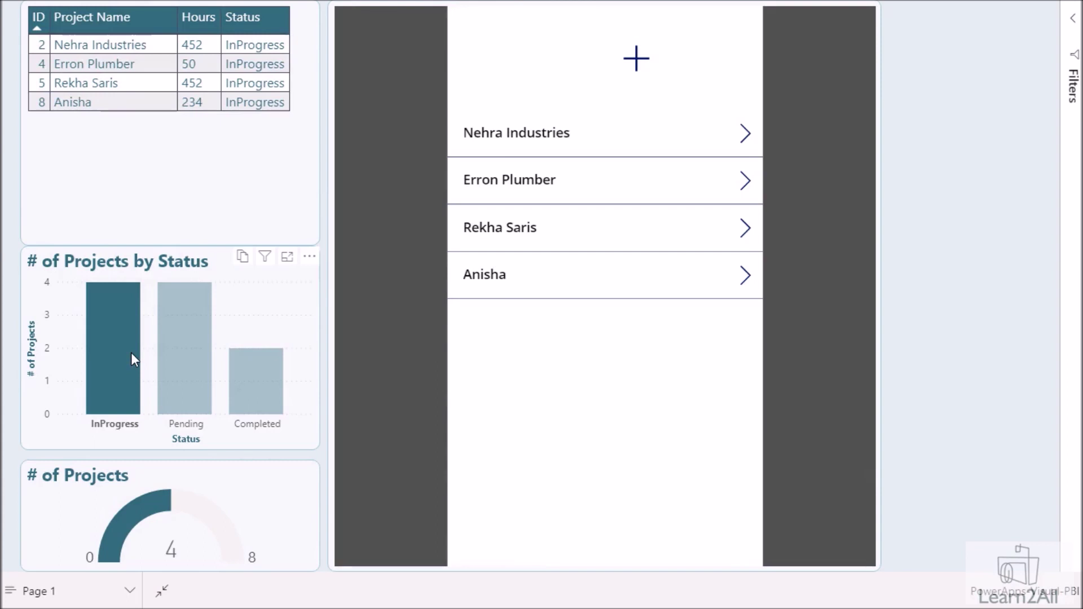
pyautogui.click(131, 353)
# Add a project record named Sample 2 with status Completed and 96 hours through the embedded app and save it
pyautogui.click(650, 68)
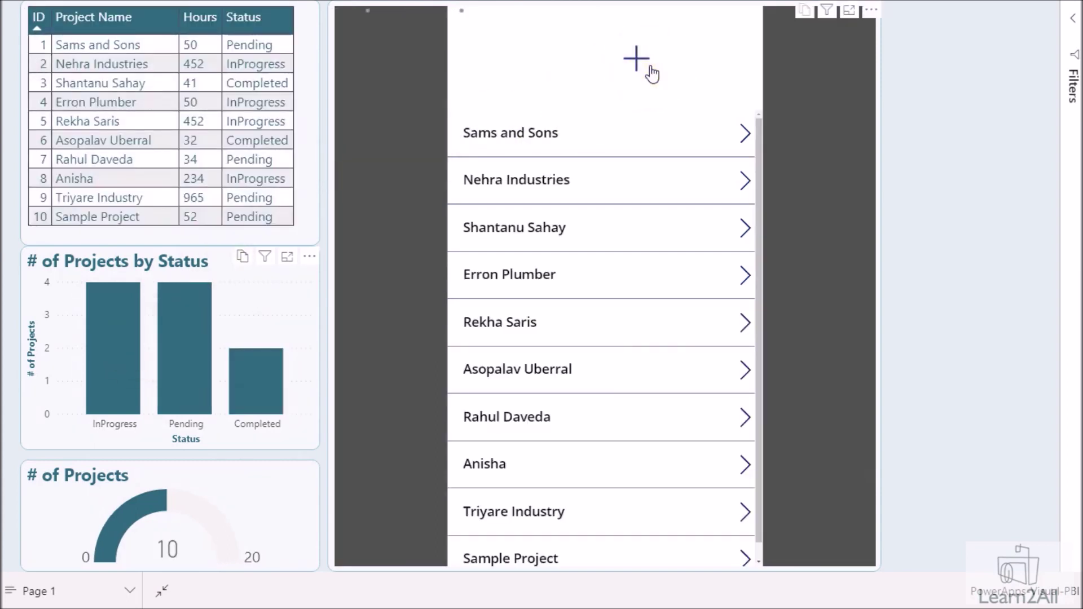
pyautogui.click(613, 101)
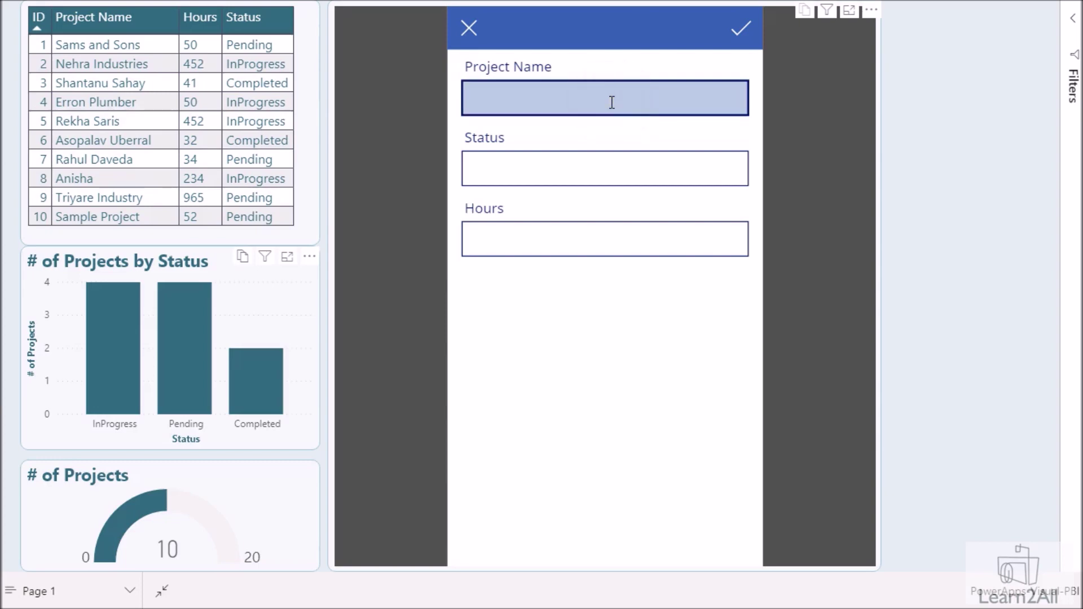
pyautogui.write('Sample 2')
pyautogui.click(595, 167)
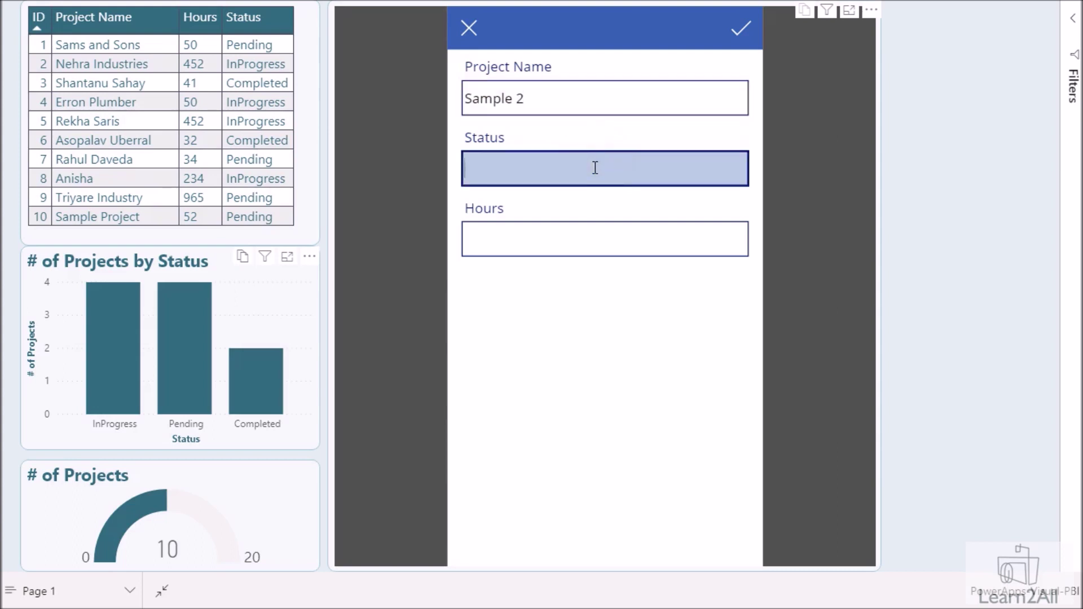
pyautogui.write('Completed')
pyautogui.click(589, 226)
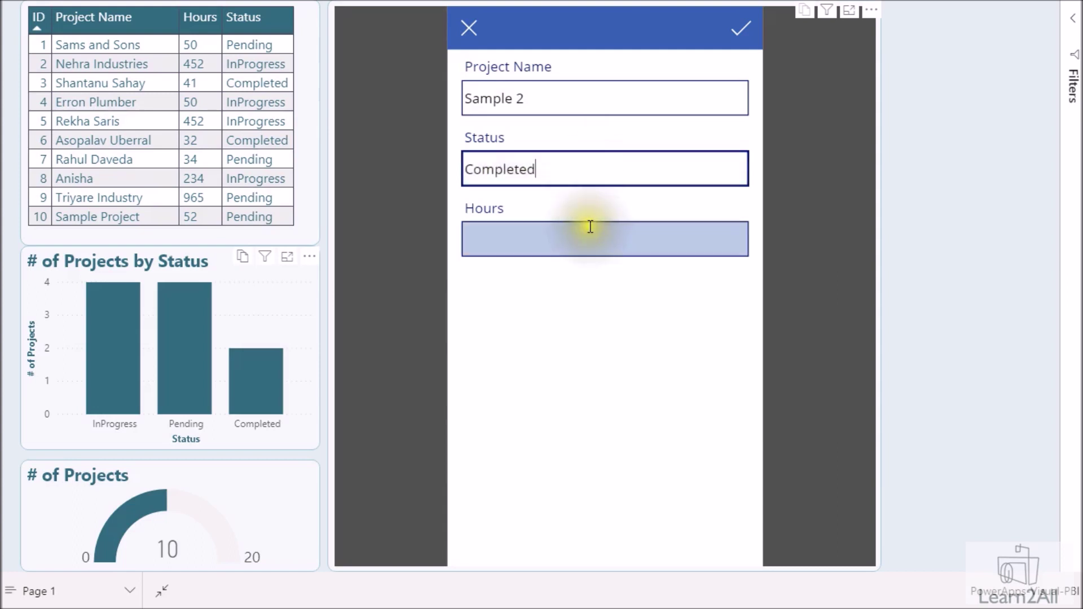
pyautogui.write('96')
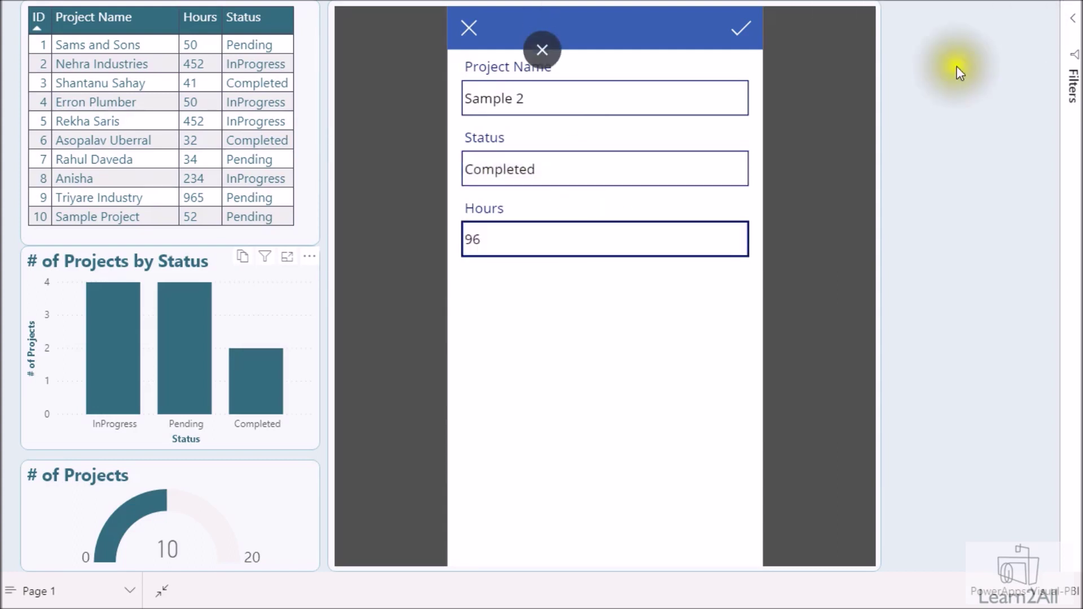
pyautogui.click(742, 29)
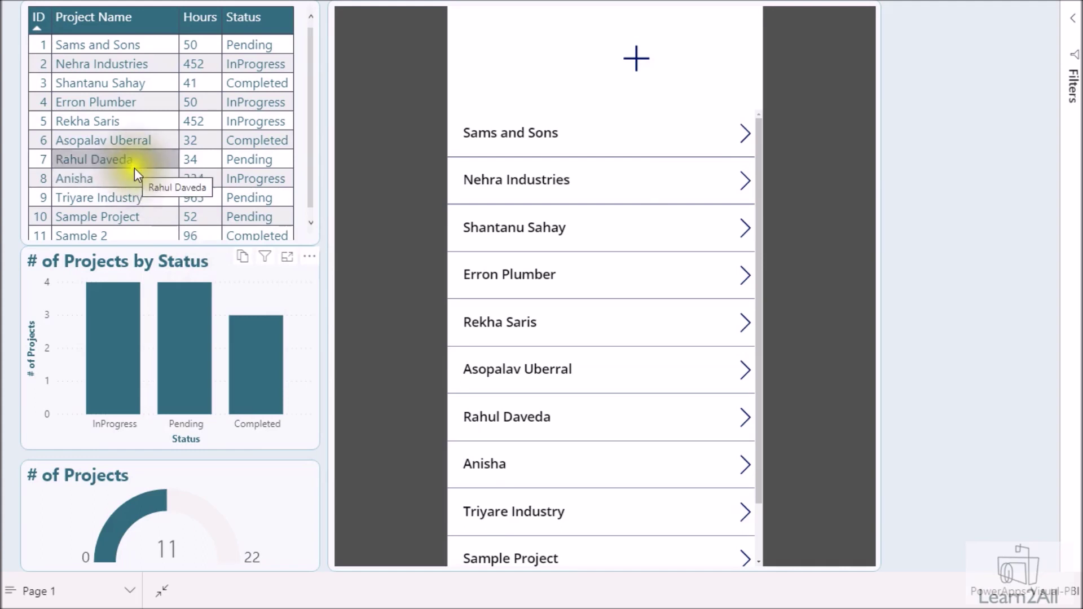
# Open the record of the project with ID 4 in the embedded app, set its hours to 500 and save it
pyautogui.click(130, 108)
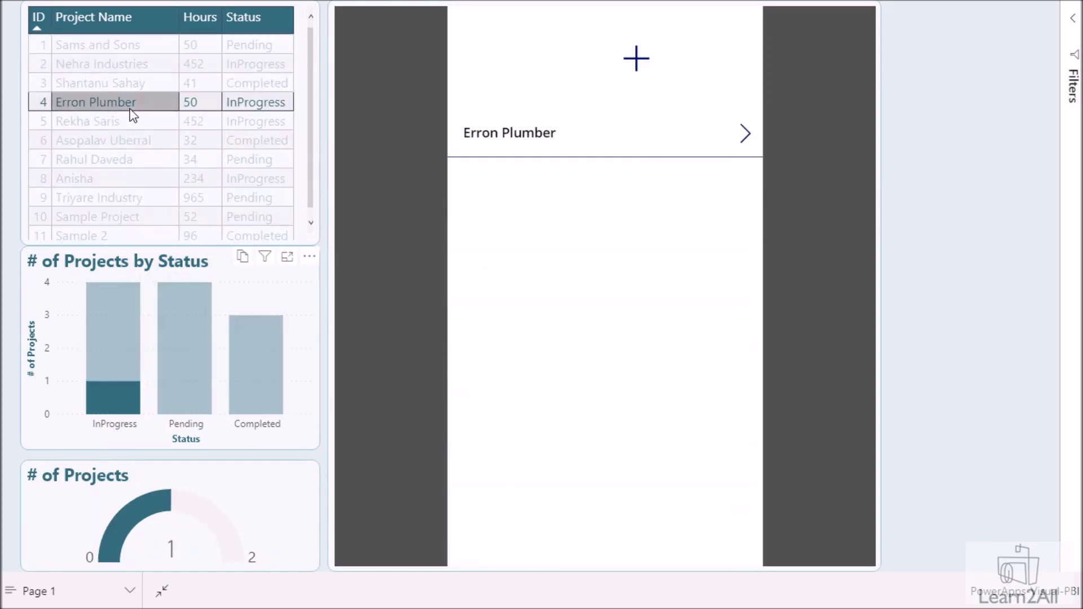
pyautogui.click(736, 138)
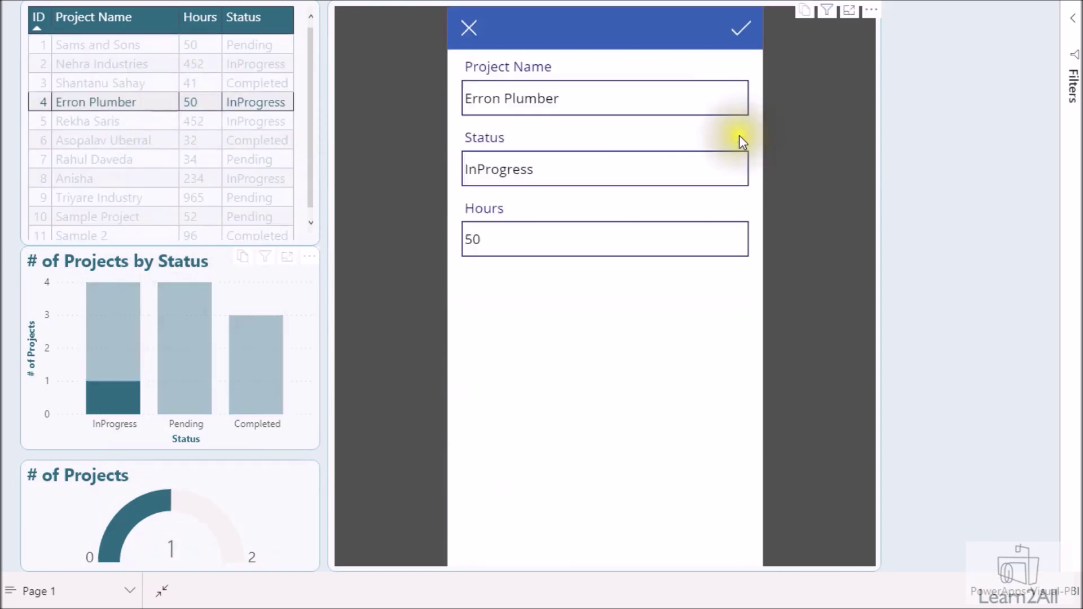
pyautogui.doubleClick(536, 239)
pyautogui.write('500')
pyautogui.click(525, 235)
pyautogui.click(743, 29)
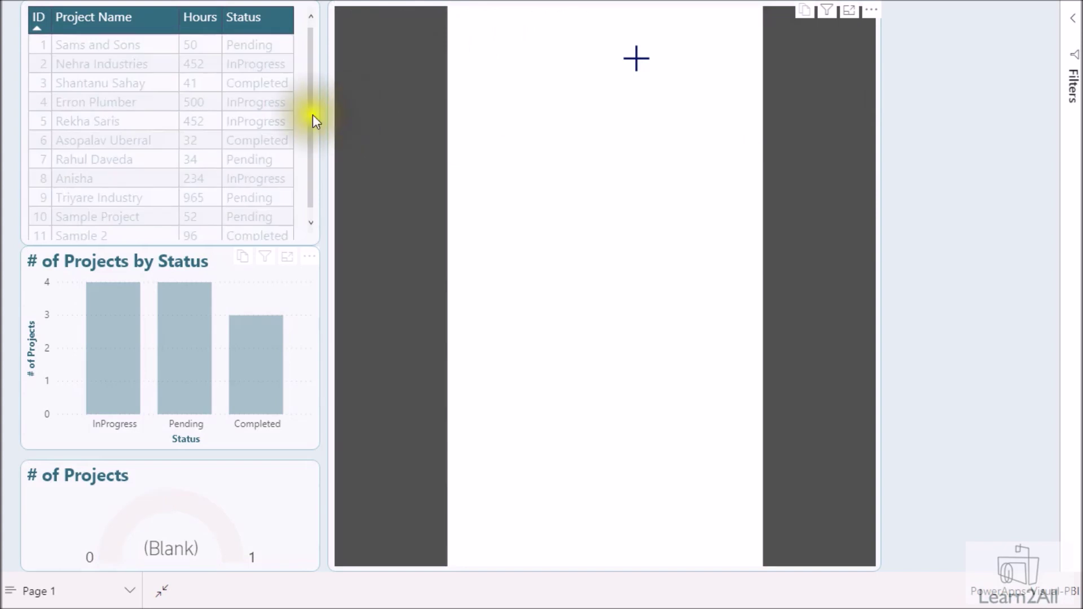
pyautogui.click(201, 113)
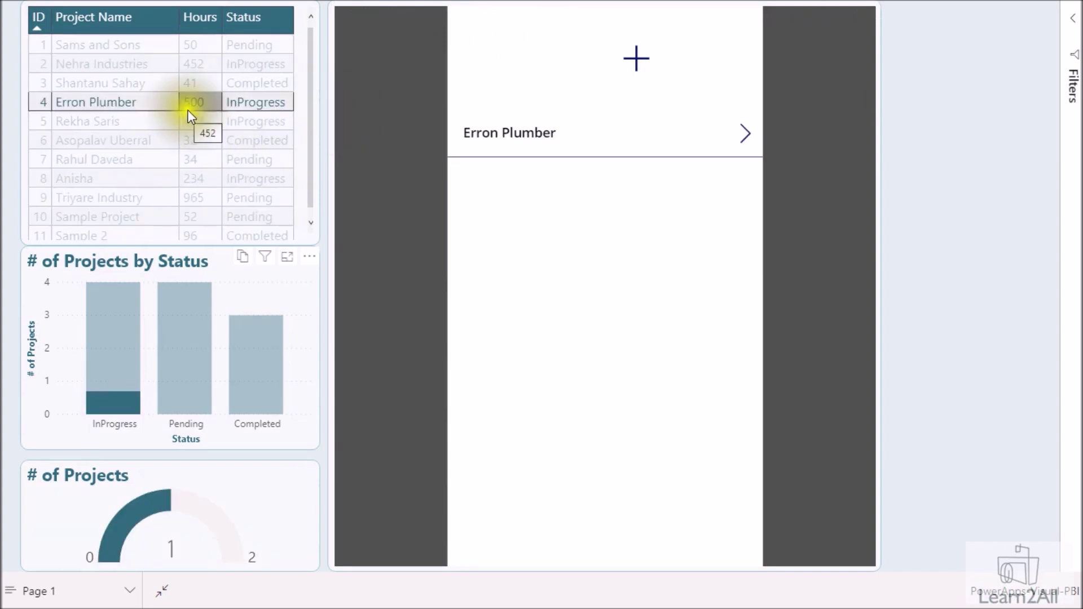
pyautogui.click(197, 109)
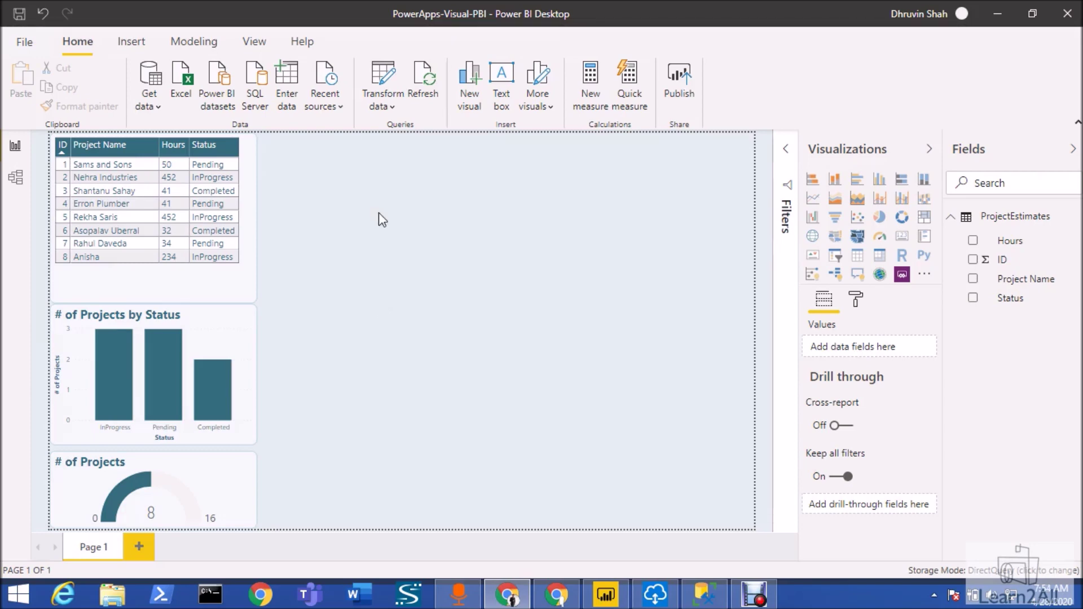
# Examine the ProjectEstimates table in SQL Server Management Studio and its fields in the Power BI Desktop report
pyautogui.click(707, 594)
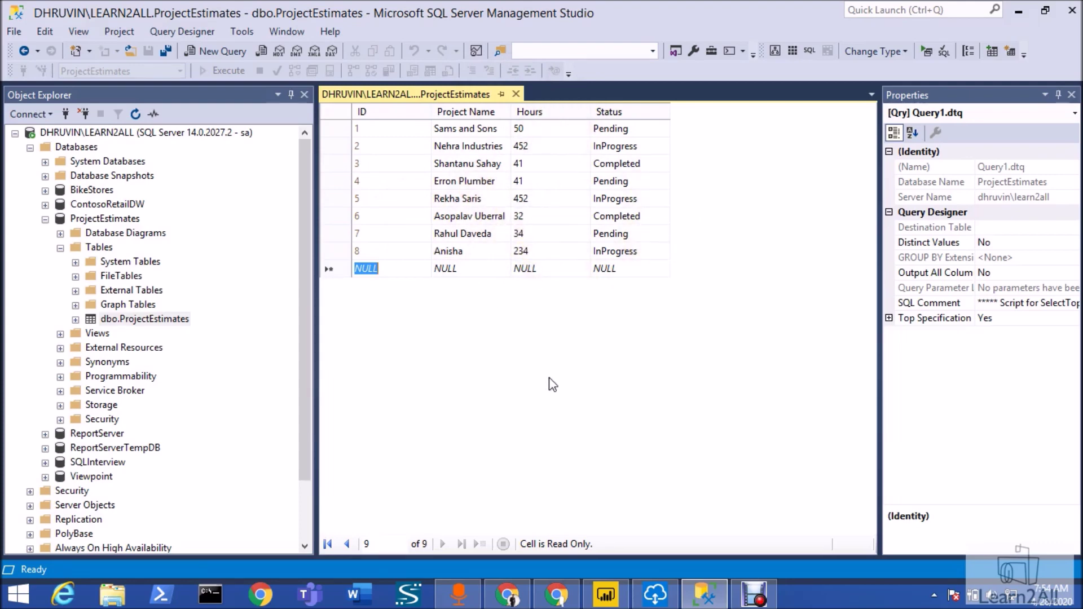
pyautogui.click(605, 594)
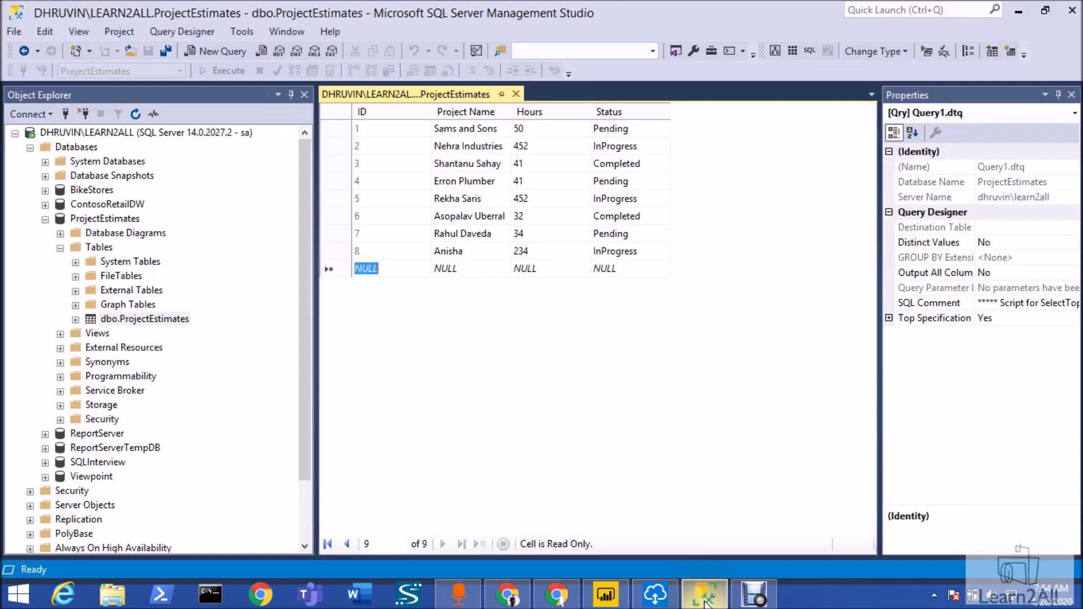
pyautogui.click(705, 598)
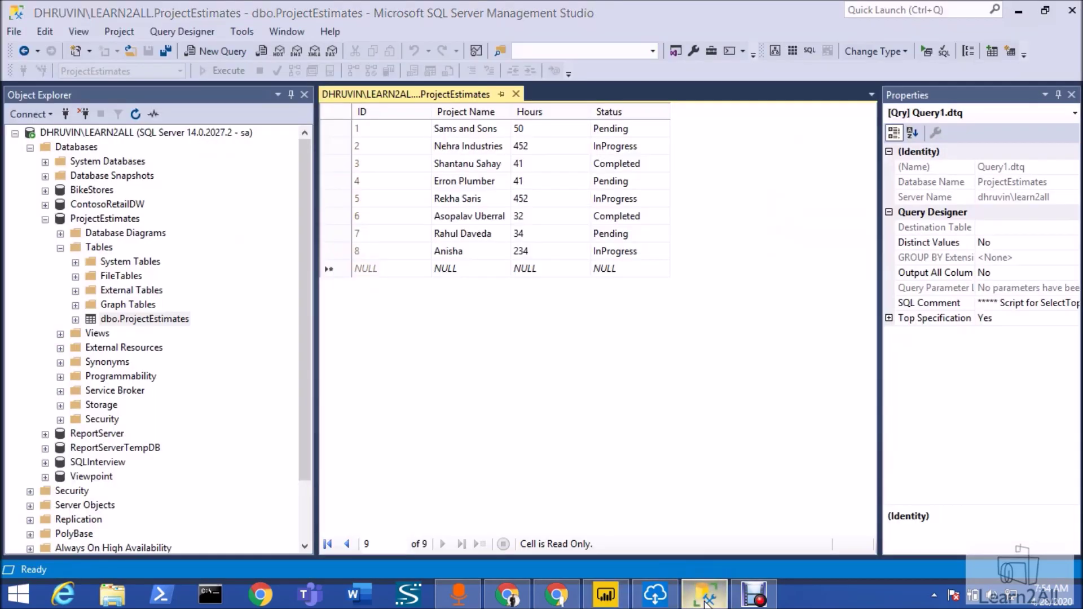
pyautogui.click(705, 600)
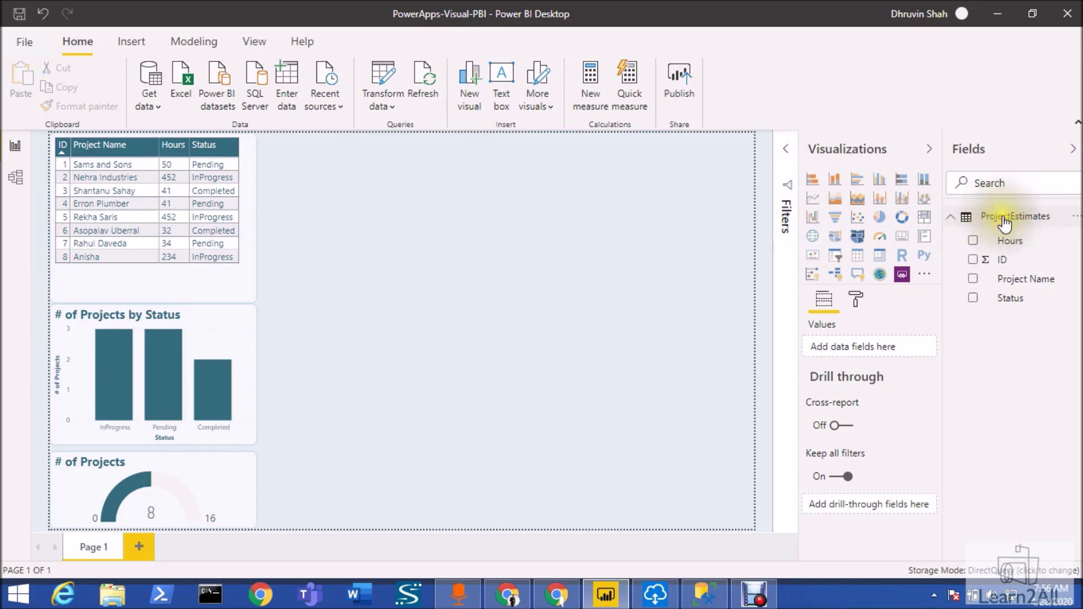
pyautogui.moveTo(1006, 222)
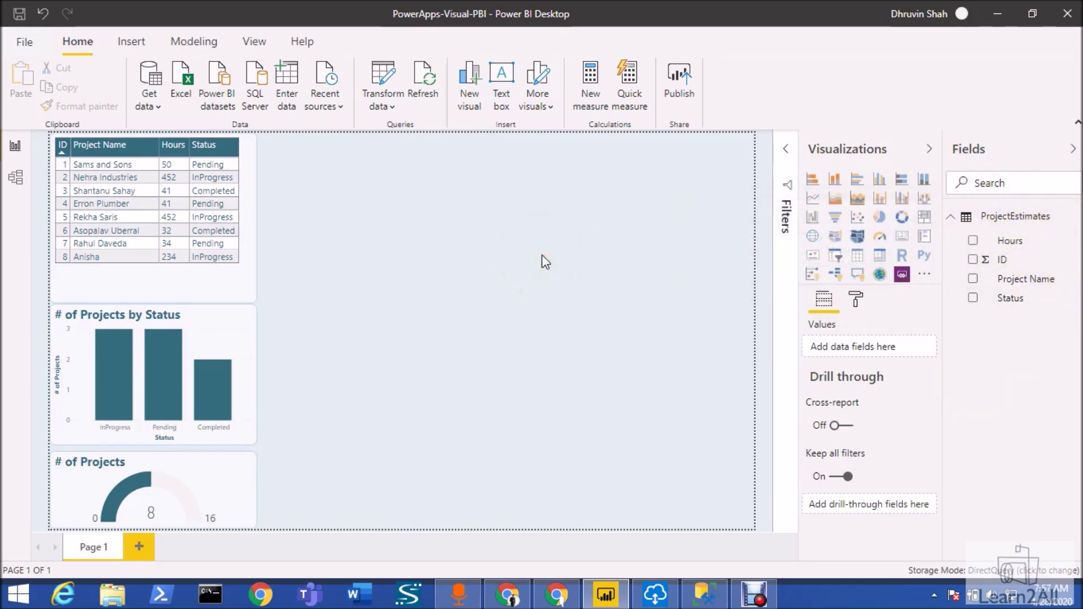
# Publish the report to the PowerApps Integration workspace, and open the PowerApps-Visual-PBI report in the Power BI service in Chrome
pyautogui.click(676, 89)
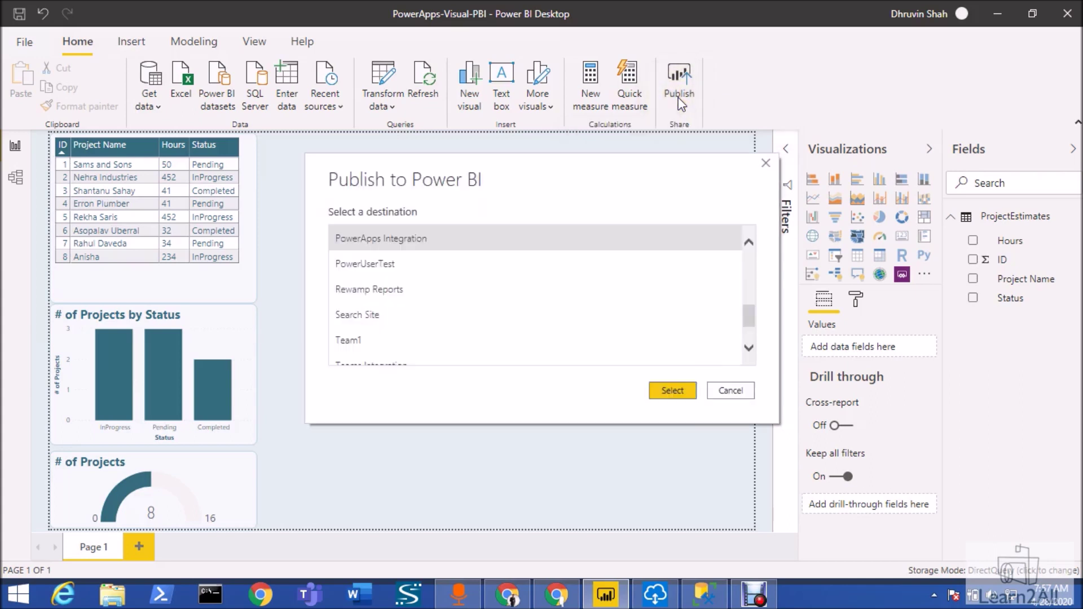
pyautogui.click(665, 389)
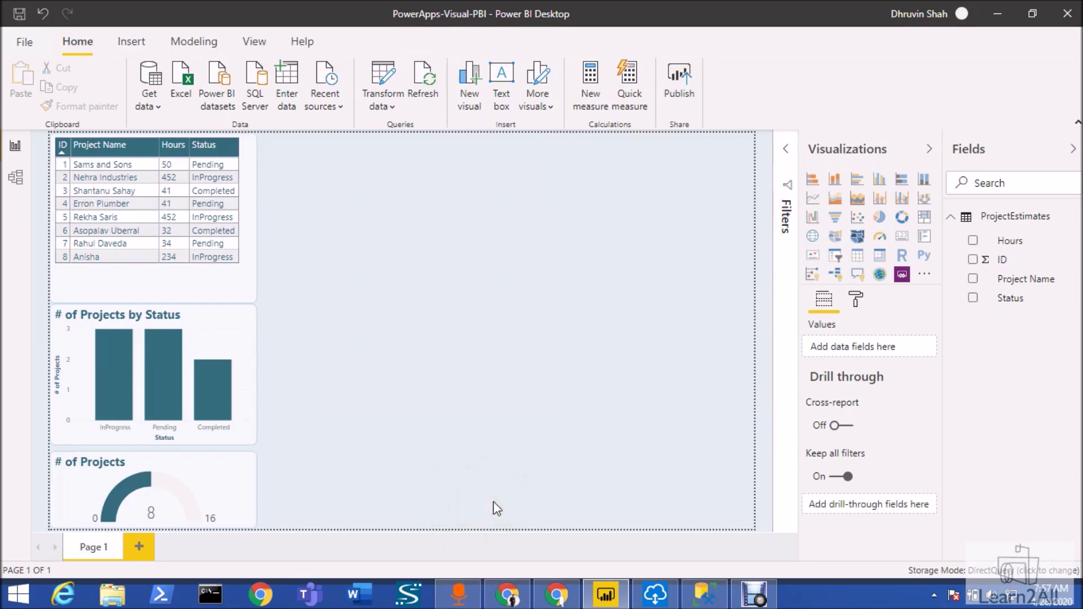
pyautogui.click(555, 596)
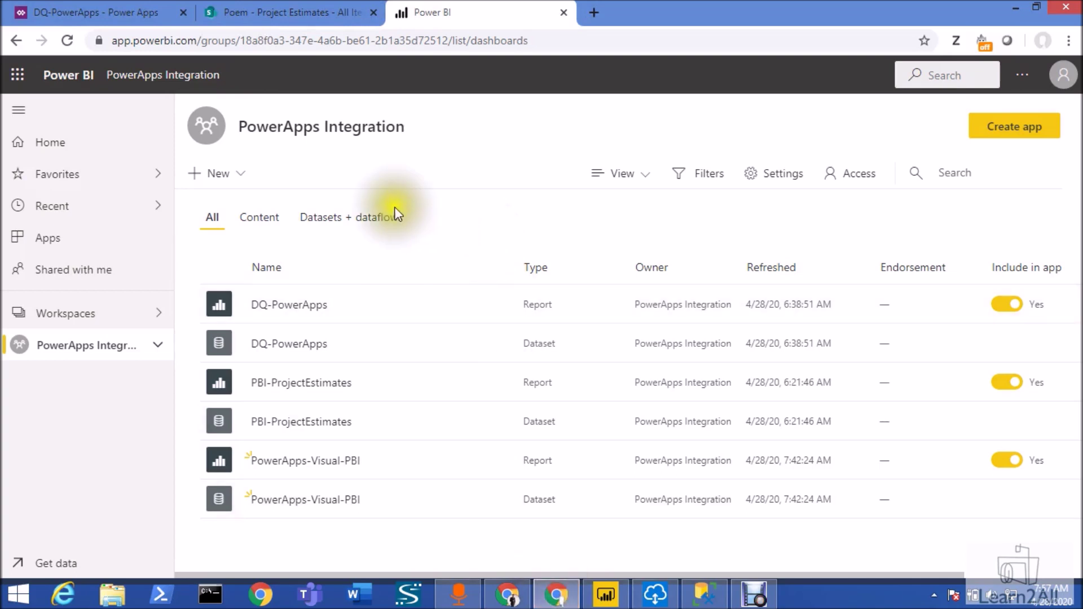
pyautogui.click(323, 465)
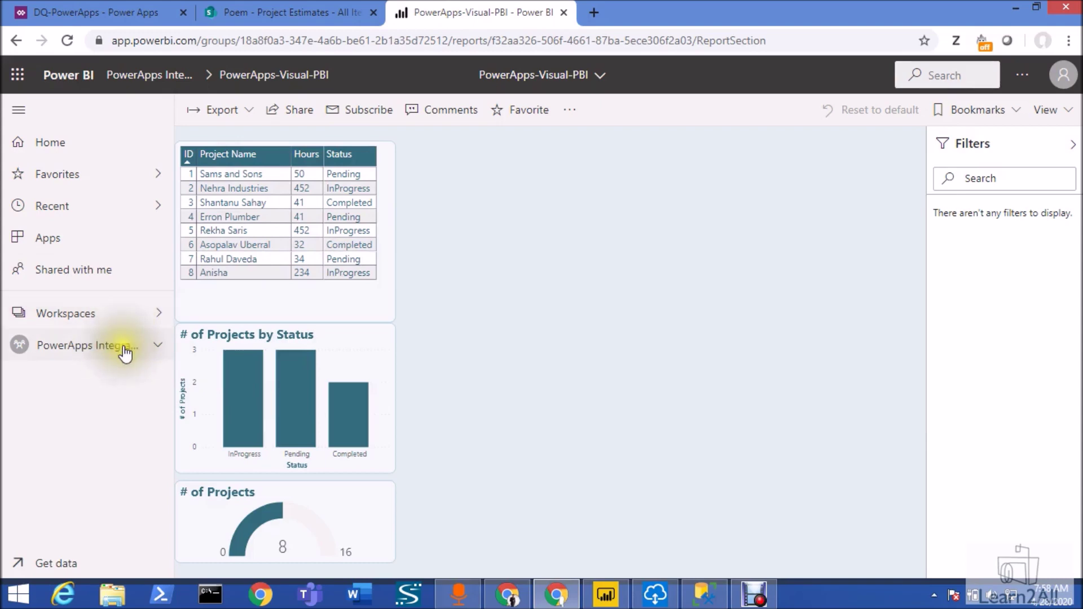
# Return to the PowerApps Integration workspace and show the gateway connection settings of the PowerApps-Visual-PBI dataset
pyautogui.click(175, 77)
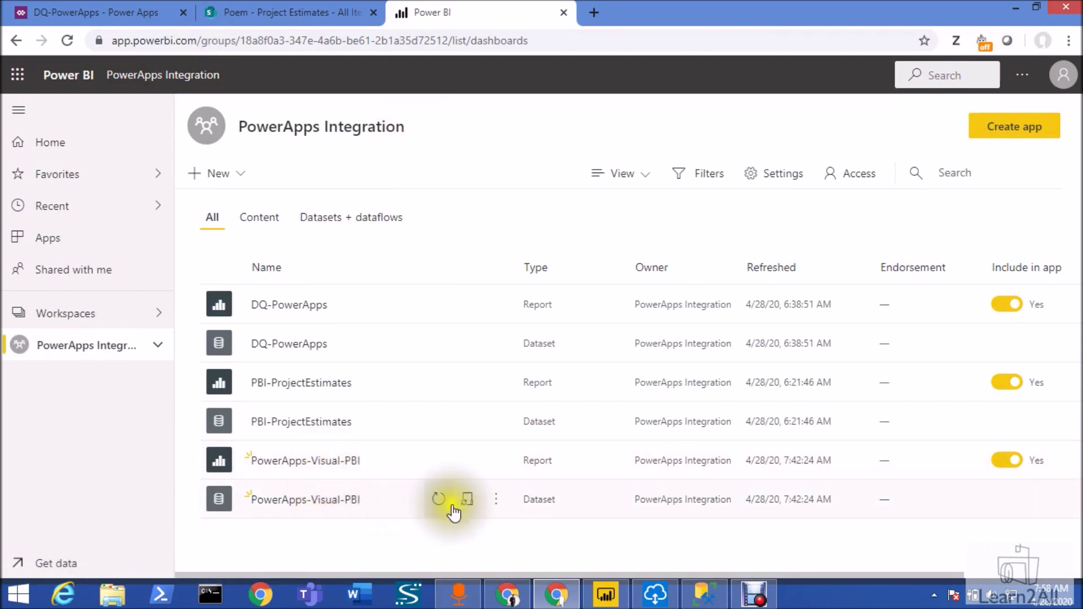
pyautogui.click(497, 516)
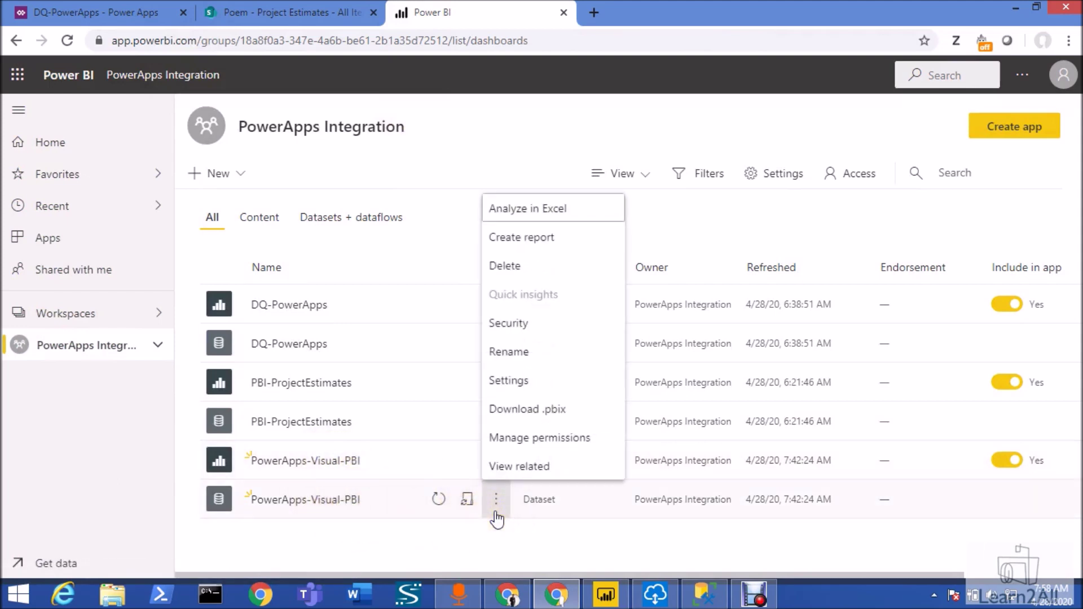
pyautogui.click(526, 380)
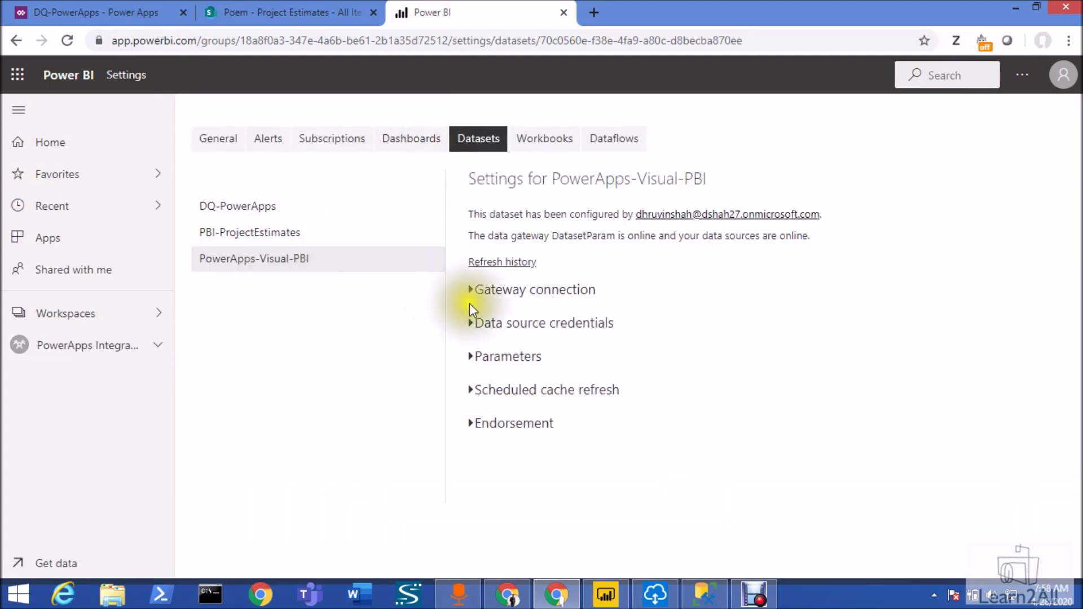
pyautogui.click(471, 291)
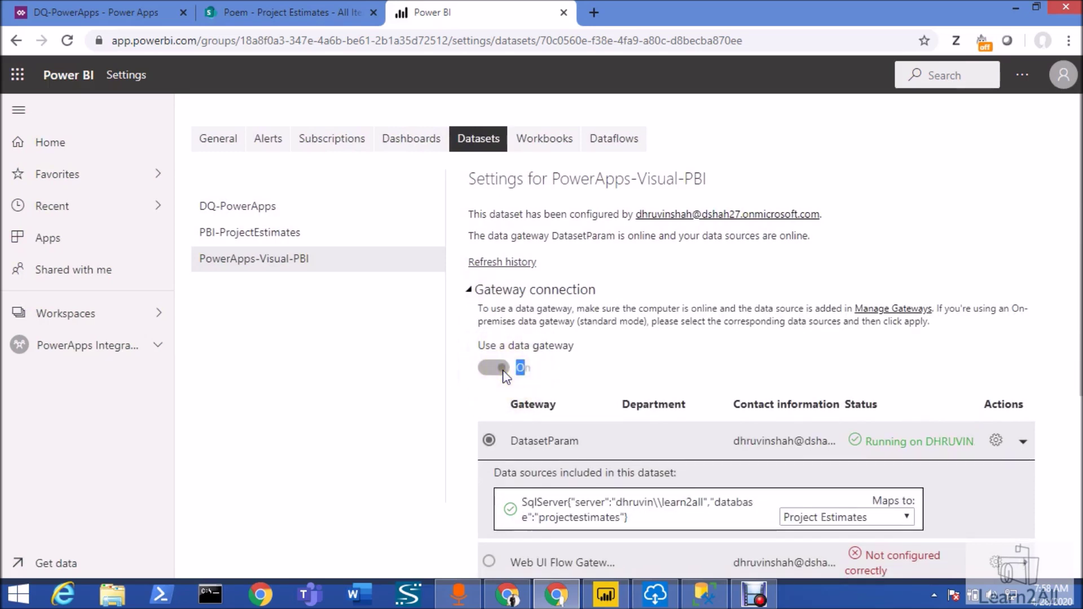
# Open the management page of the DatasetParam gateway and add a new data source to it
pyautogui.click(996, 441)
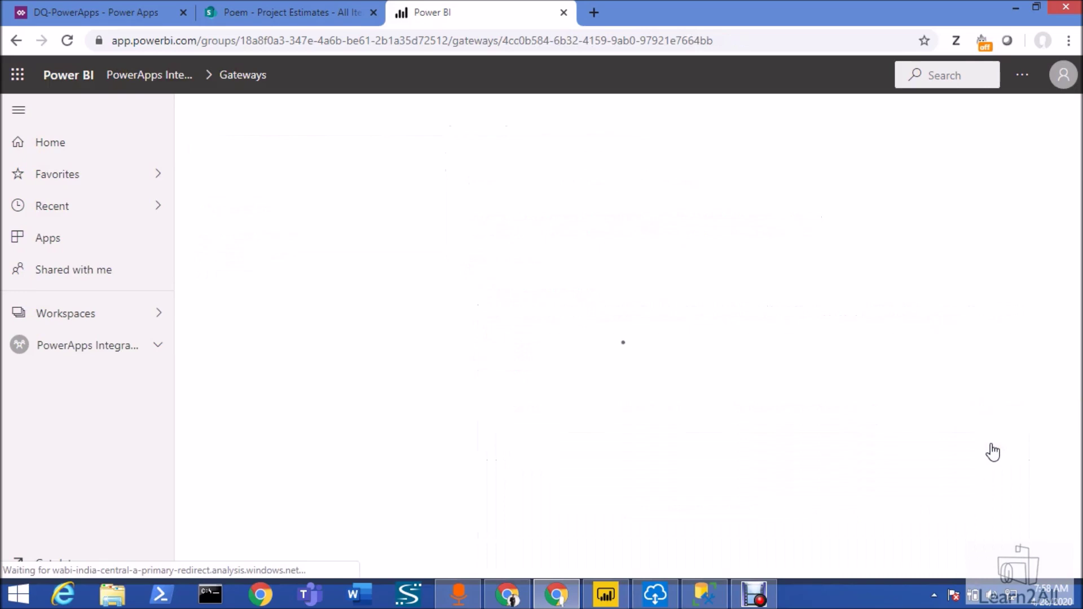
pyautogui.click(264, 206)
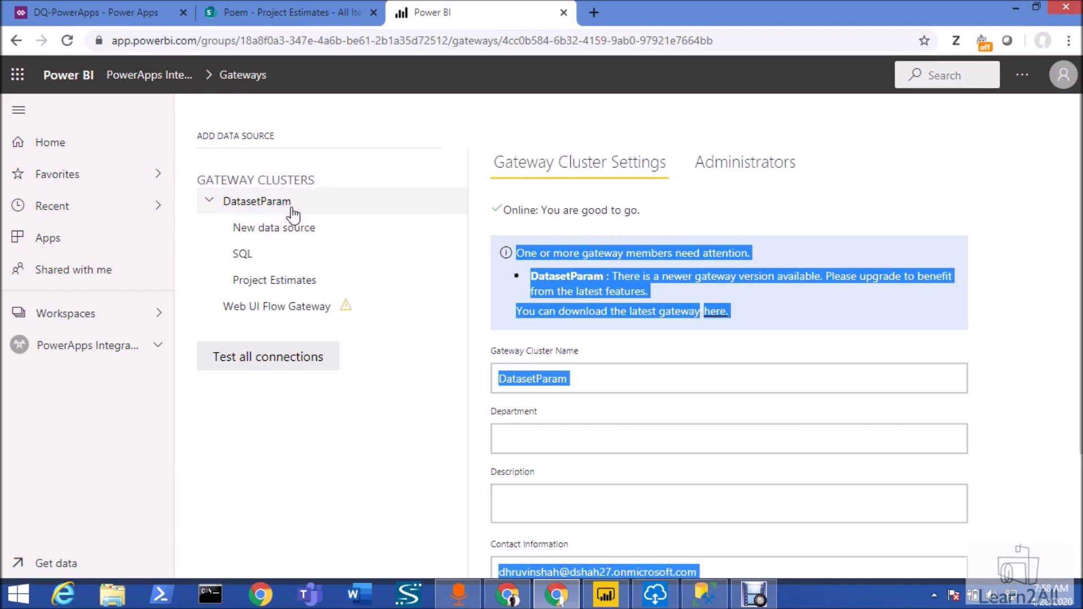
pyautogui.click(261, 139)
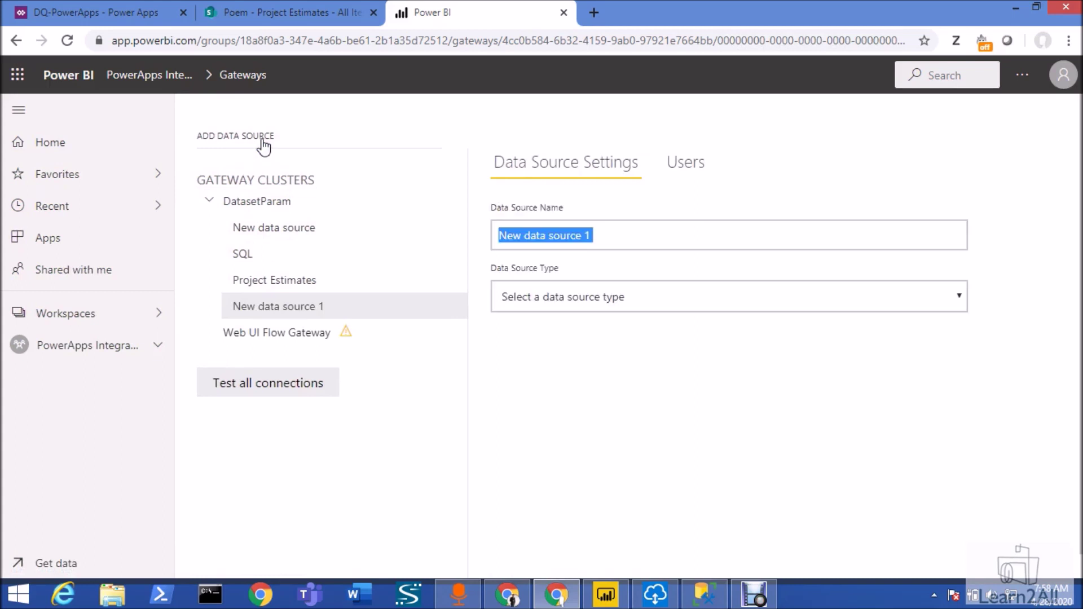
# Name the new data source Project Estimates and set its type to SQL Server
pyautogui.click(622, 241)
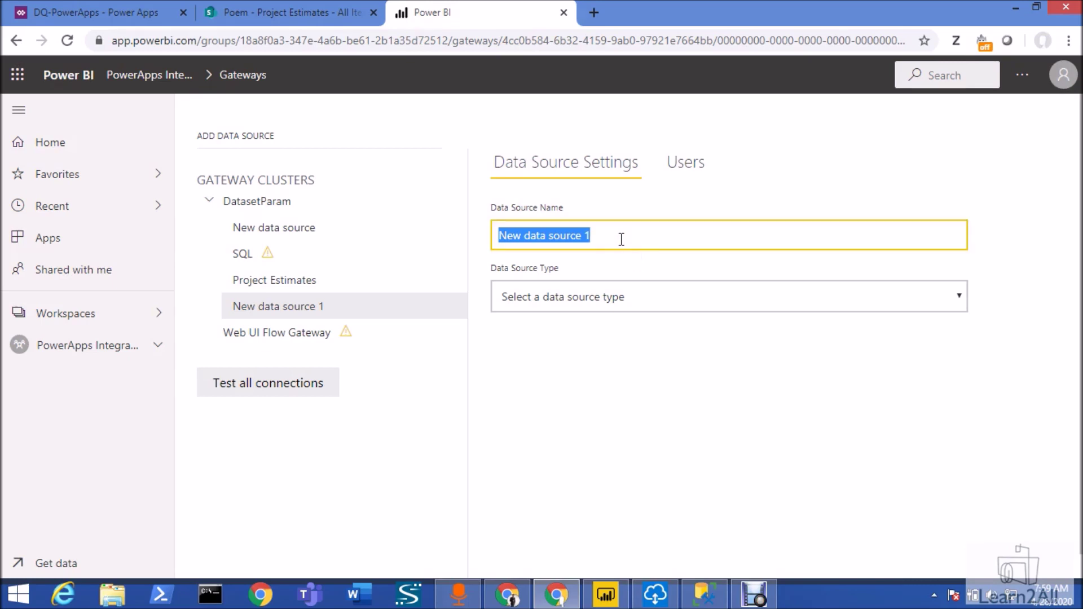
pyautogui.write('Project Estimates')
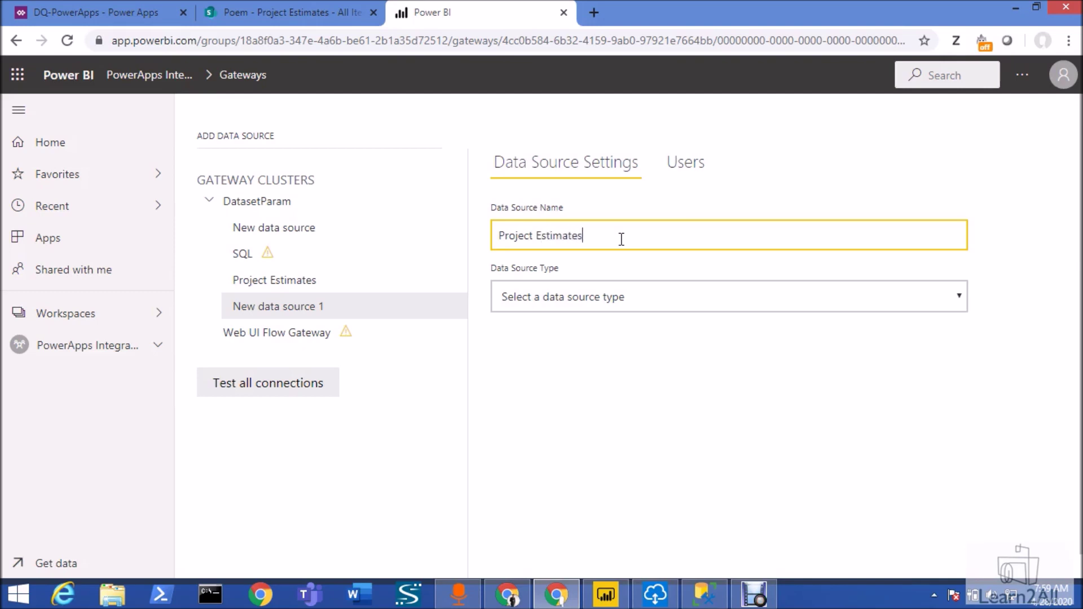
pyautogui.click(607, 297)
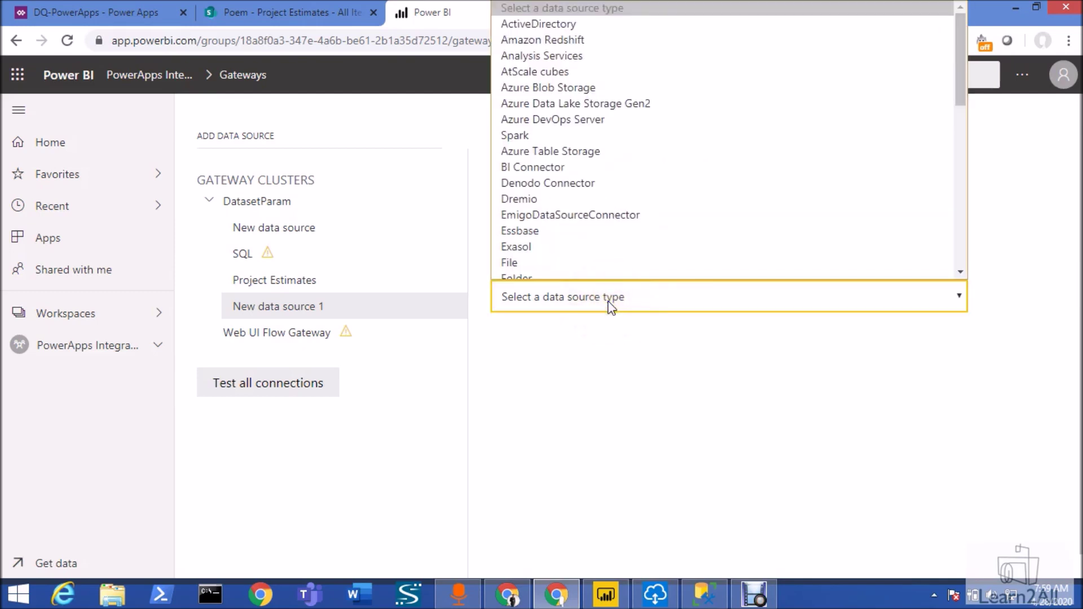
pyautogui.scroll(-5, 593, 243)
pyautogui.scroll(-1, 588, 231)
pyautogui.moveTo(588, 229); pyautogui.dragTo(571, 266)
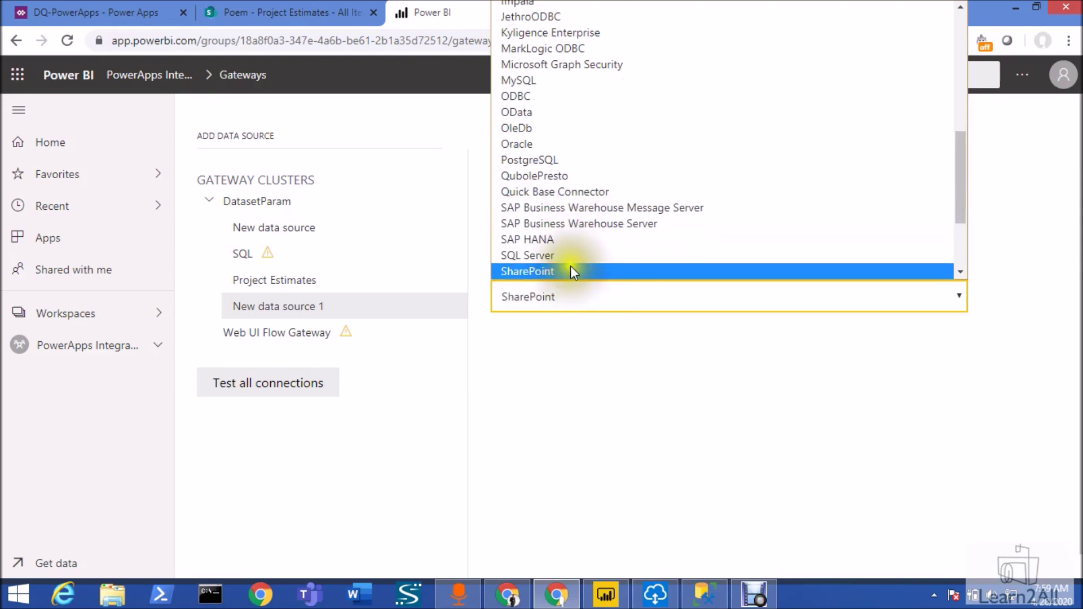
pyautogui.click(570, 256)
# Fill in the data source's Server with the server name from the connection dialog in SQL Server Management Studio
pyautogui.click(586, 360)
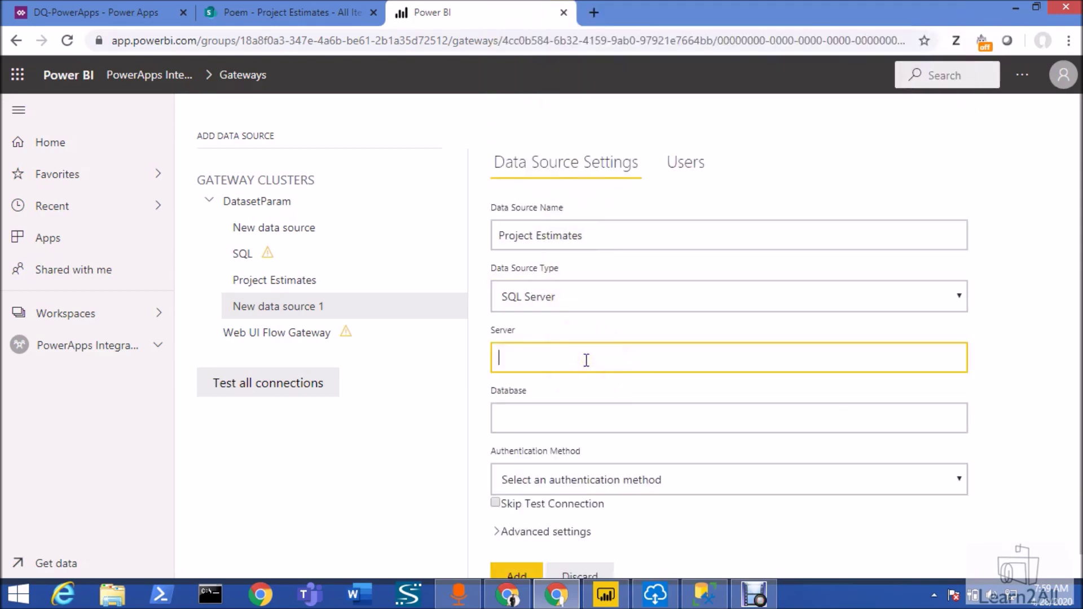
pyautogui.scroll(-1, 587, 360)
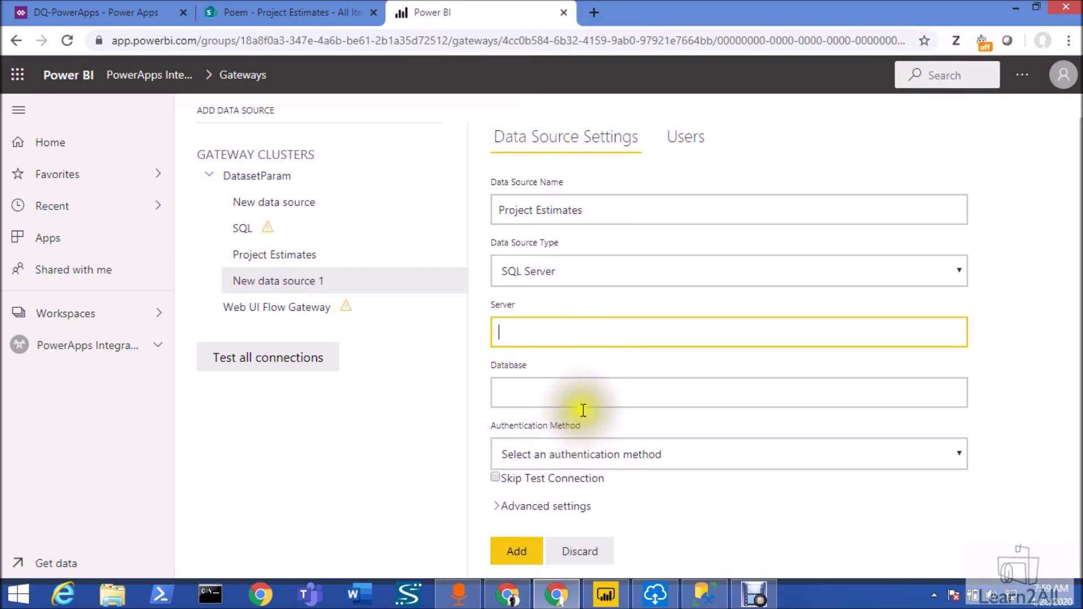
pyautogui.click(710, 598)
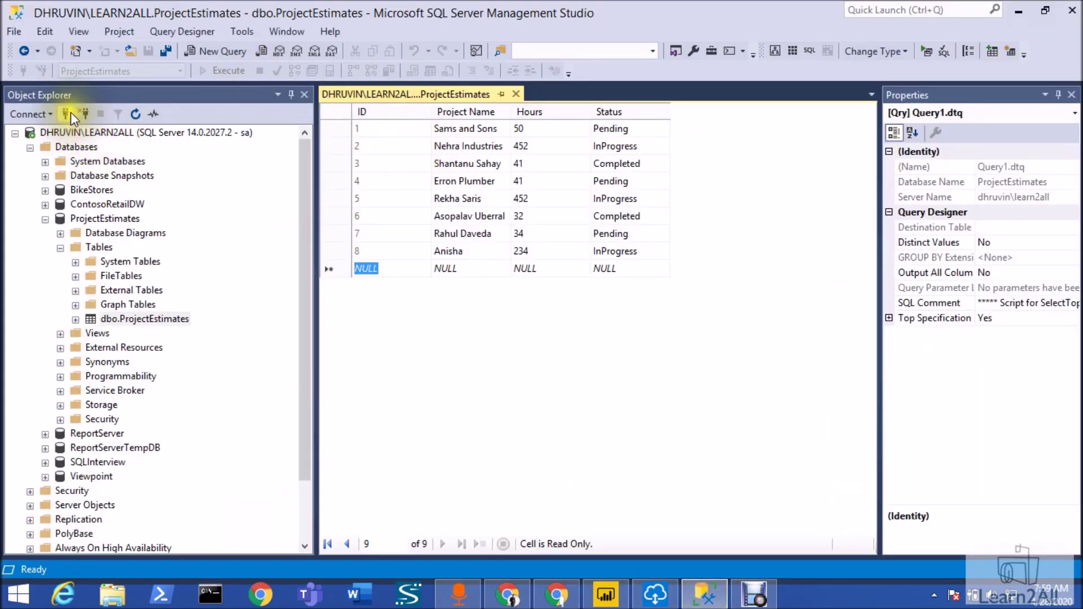
pyautogui.click(70, 113)
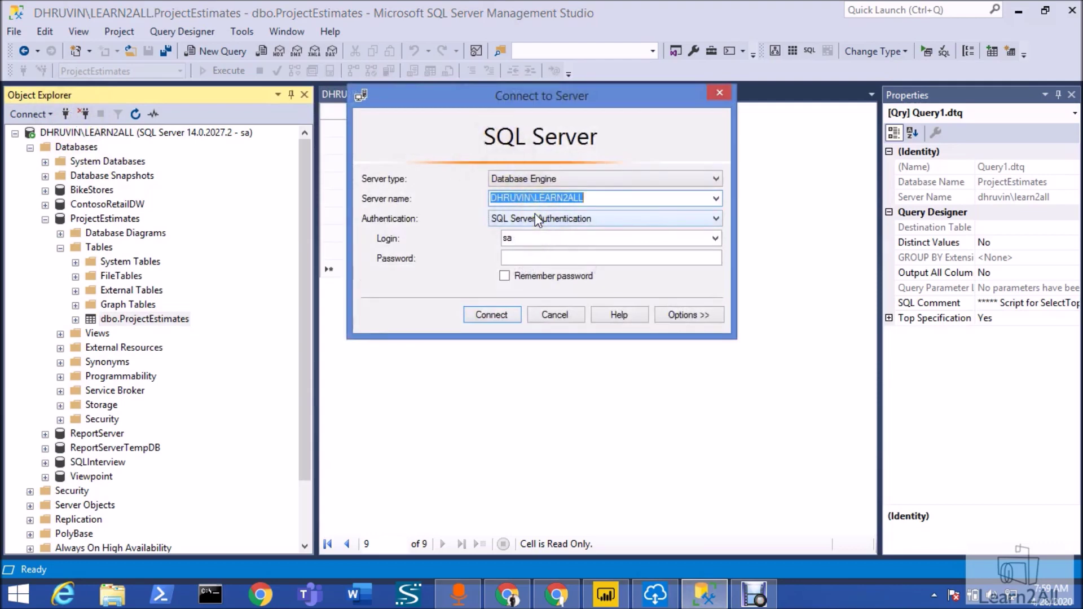
pyautogui.hotkey('alt', 'Tab')
pyautogui.write('DHRUVIN\\LEARN2ALL')
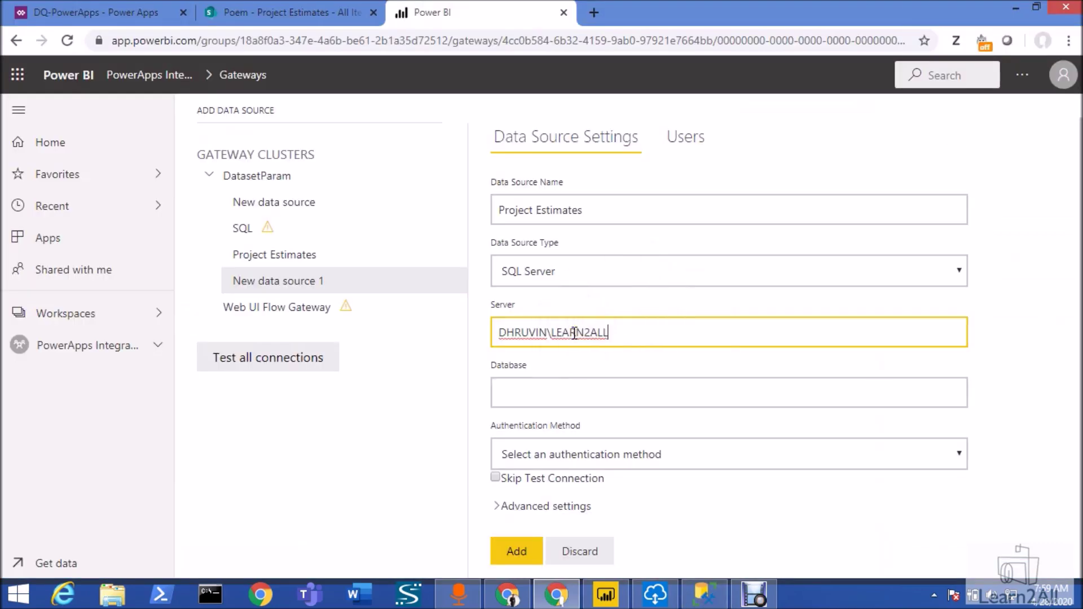
# Dismiss the connection dialog in SQL Server Management Studio, copy the ProjectEstimates database name, and enter it as the data source's Database in Chrome
pyautogui.hotkey('alt', 'Tab')
pyautogui.click(552, 316)
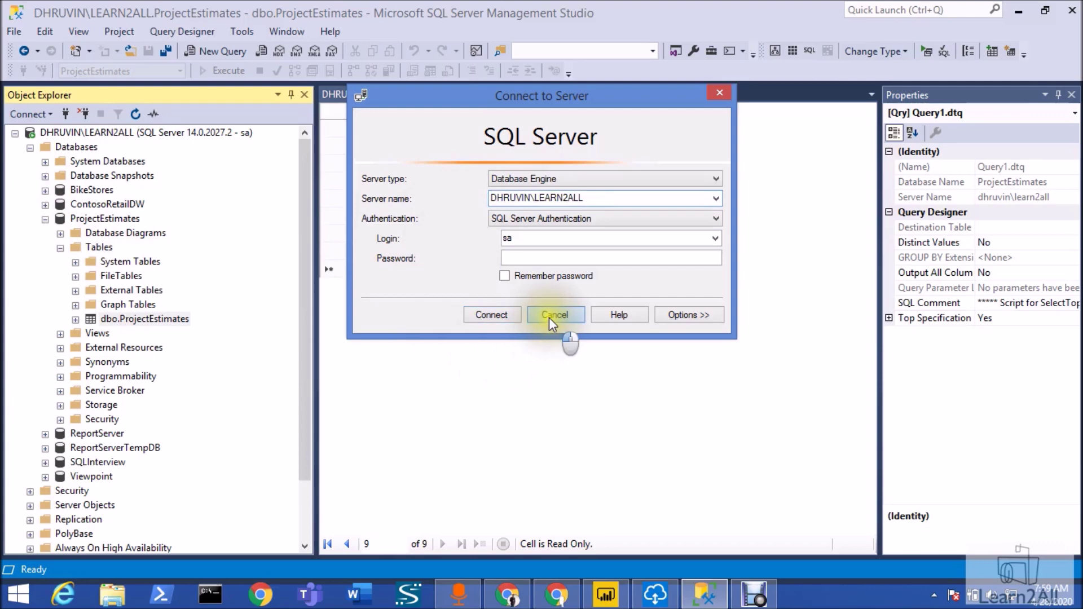
pyautogui.click(123, 217)
pyautogui.click(123, 219)
pyautogui.hotkey('ctrl', 'c')
pyautogui.hotkey('alt', 'Tab')
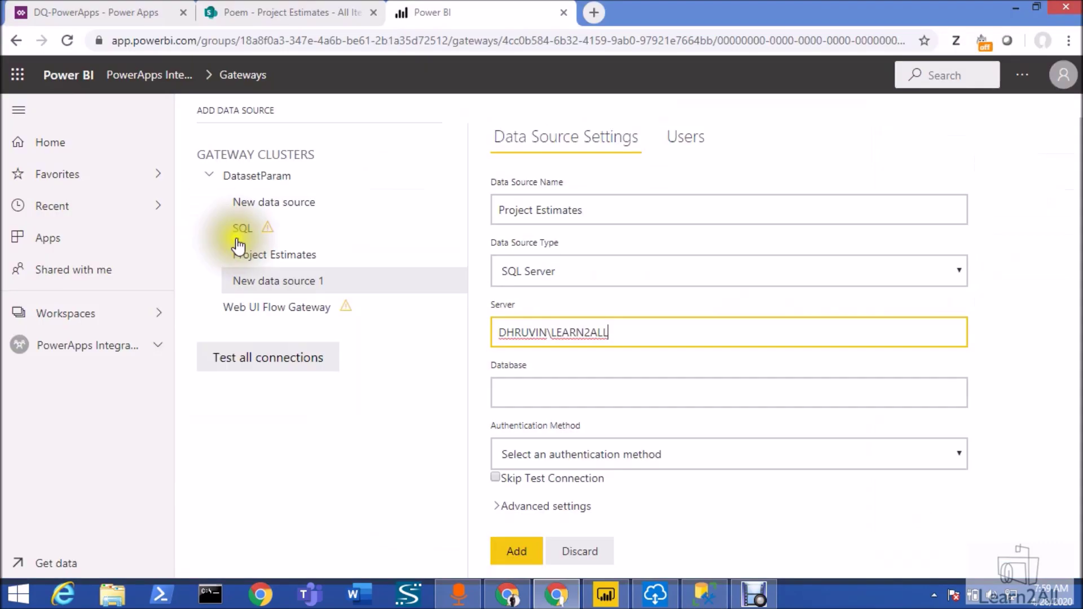
pyautogui.click(549, 402)
pyautogui.hotkey('ctrl', 'v')
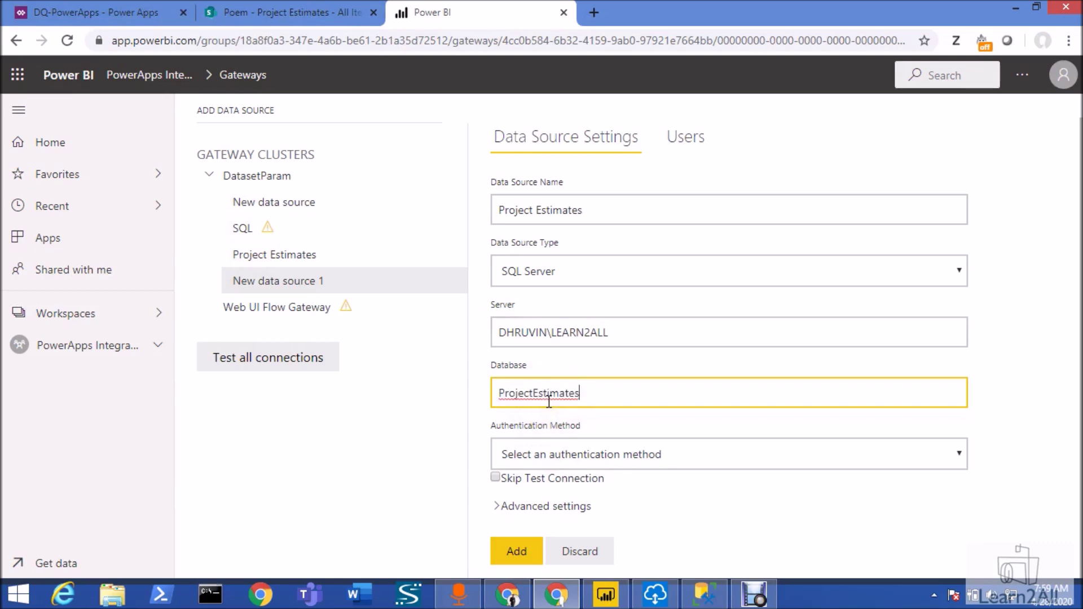
# Set the authentication method to Basic, enter username sa and the database password, and add the data source to the gateway
pyautogui.click(557, 454)
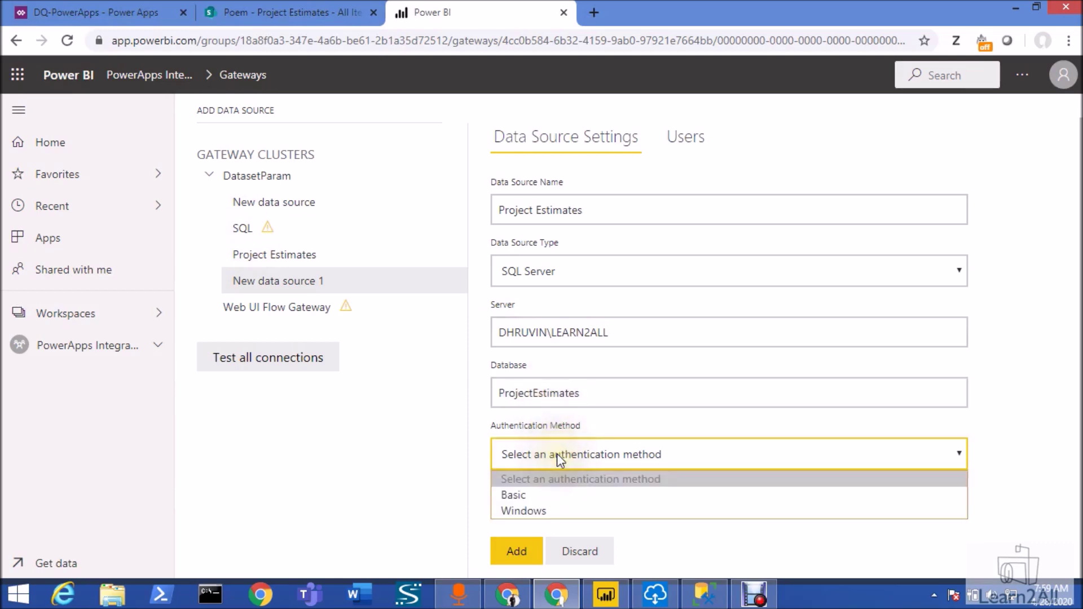
pyautogui.click(552, 495)
pyautogui.scroll(-3, 551, 491)
pyautogui.click(540, 398)
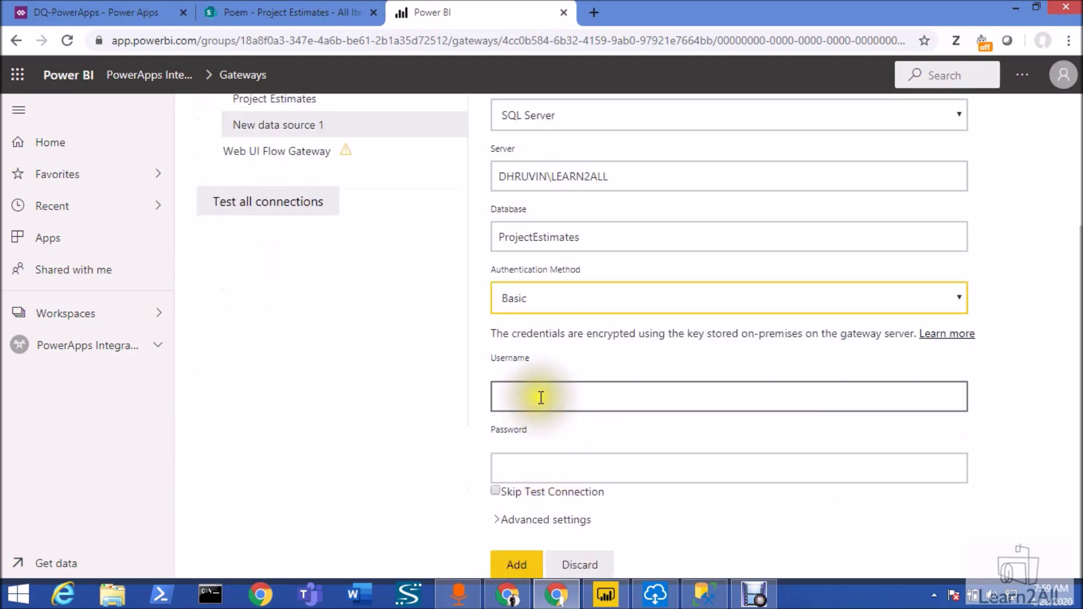
pyautogui.write('sa')
pyautogui.click(539, 463)
pyautogui.write('••••••')
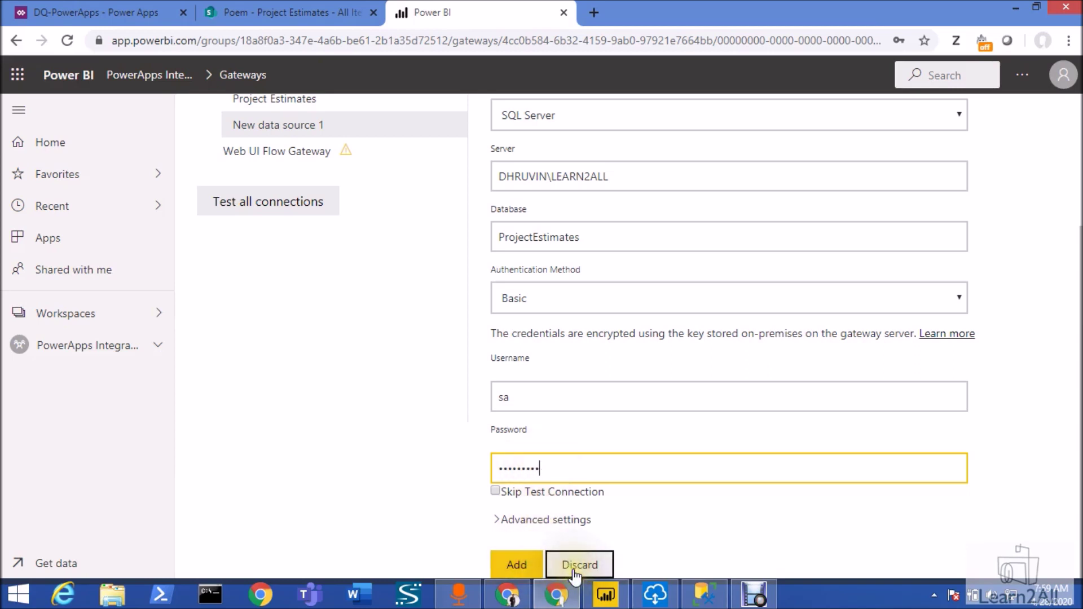
pyautogui.scroll(3, 368, 212)
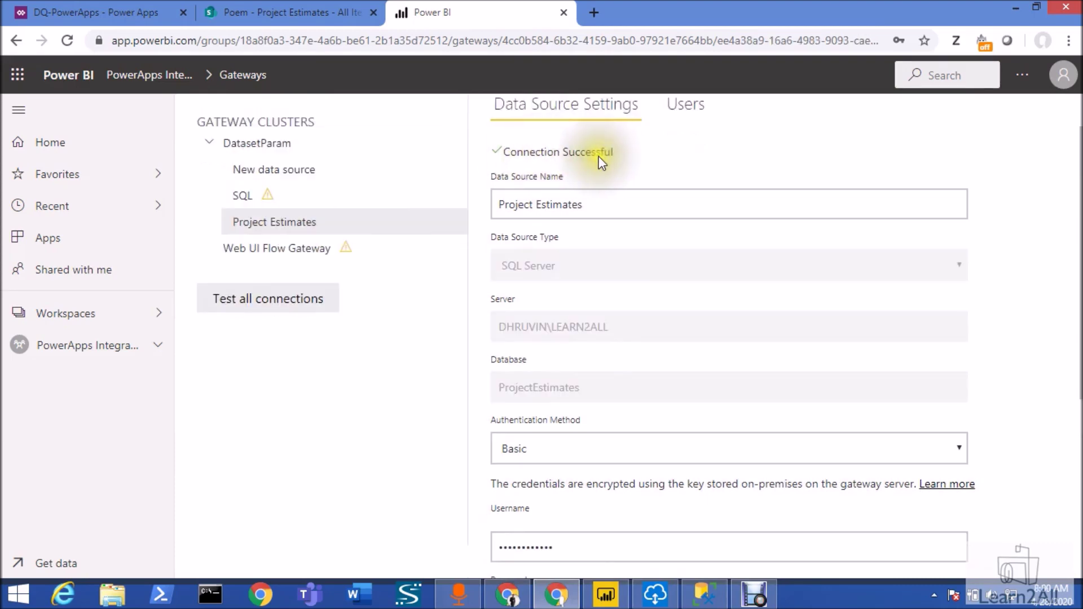
pyautogui.scroll(1, 526, 181)
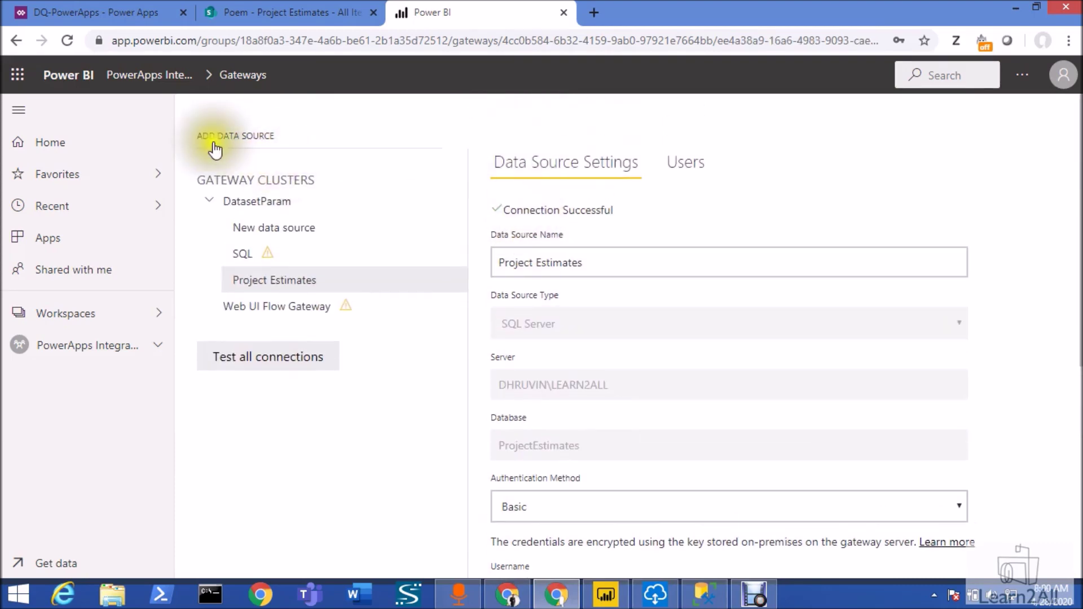
# Return to the PowerApps Integration workspace and show the gateway connection in the settings of the PowerApps-Visual-PBI dataset
pyautogui.click(182, 76)
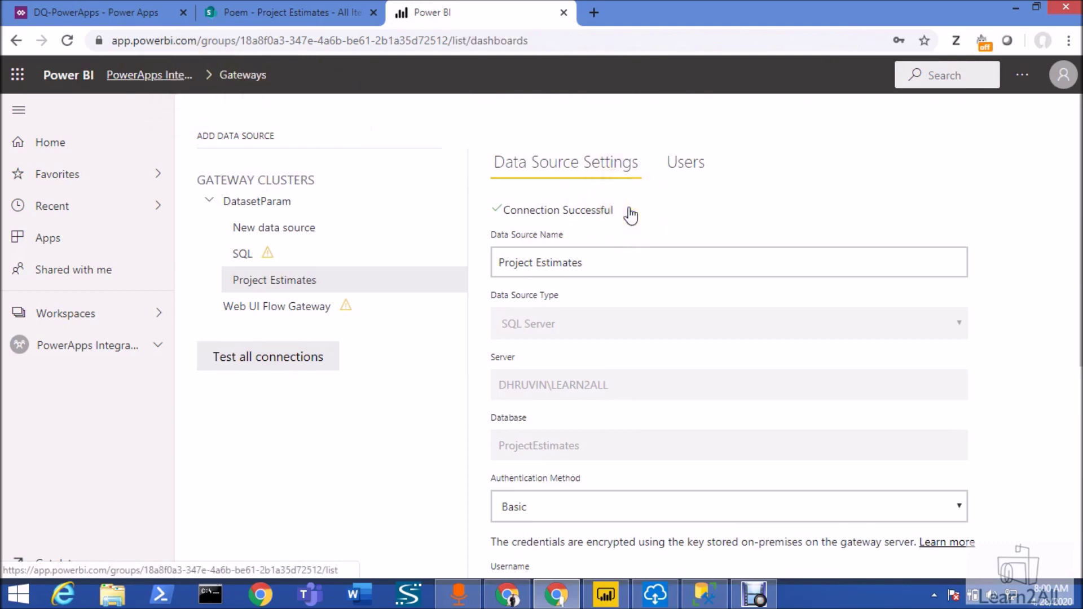
pyautogui.moveTo(504, 510)
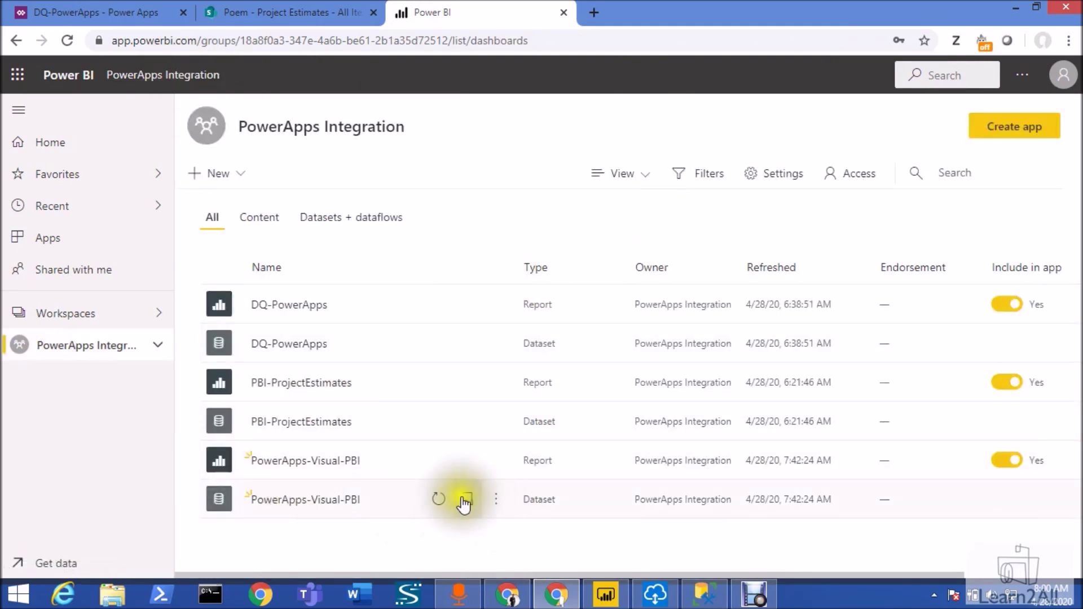
pyautogui.click(496, 499)
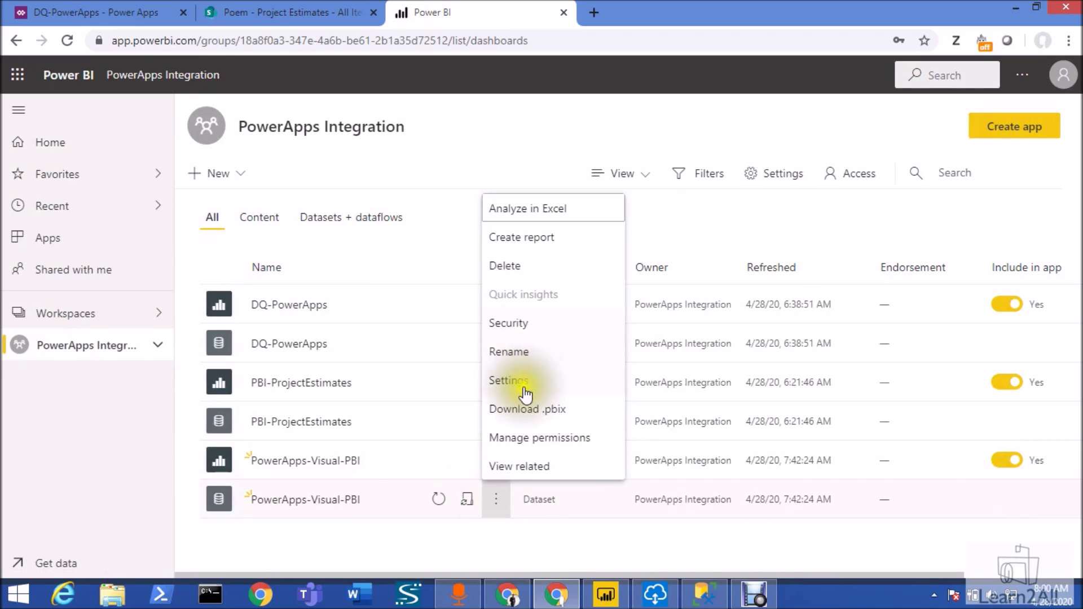
pyautogui.click(524, 390)
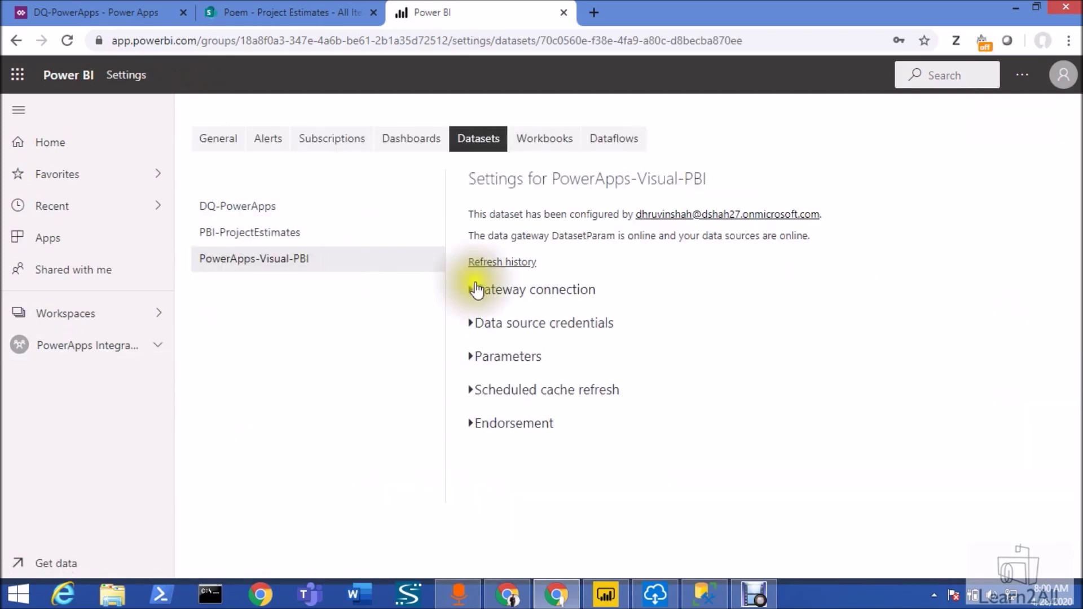
pyautogui.click(477, 290)
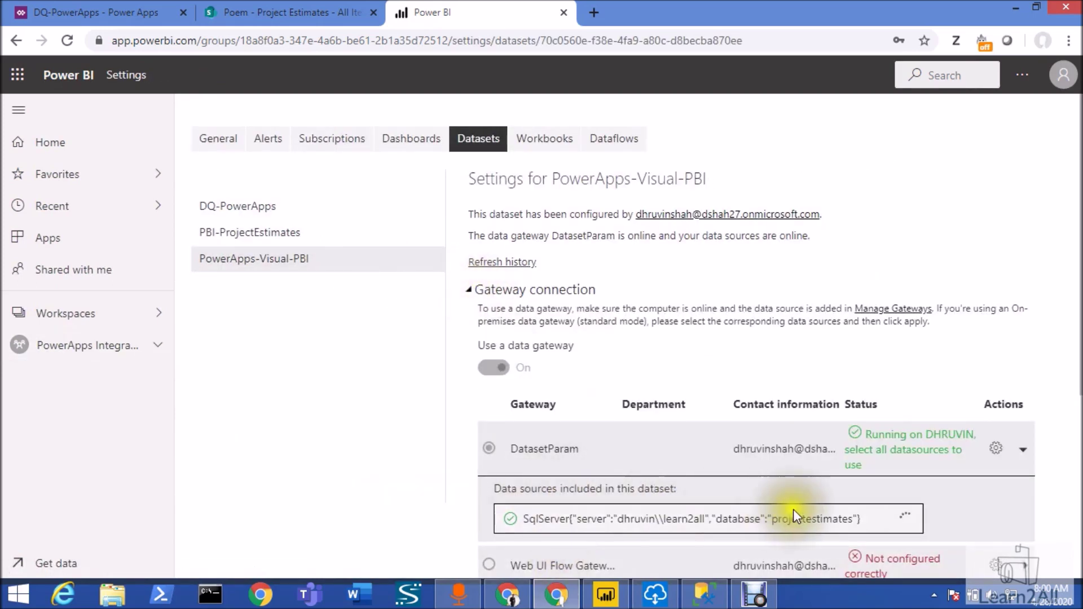
# Apply the DatasetParam gateway with the SQL Server source mapped to Project Estimates, and show the dataset's data source credentials
pyautogui.scroll(-1, 840, 519)
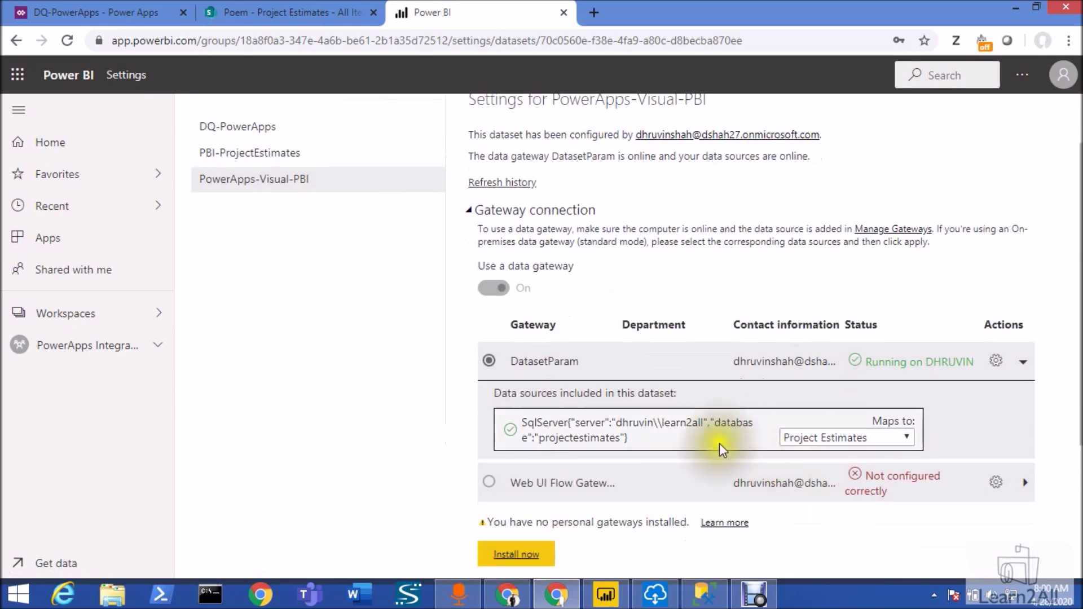
pyautogui.scroll(-3, 720, 443)
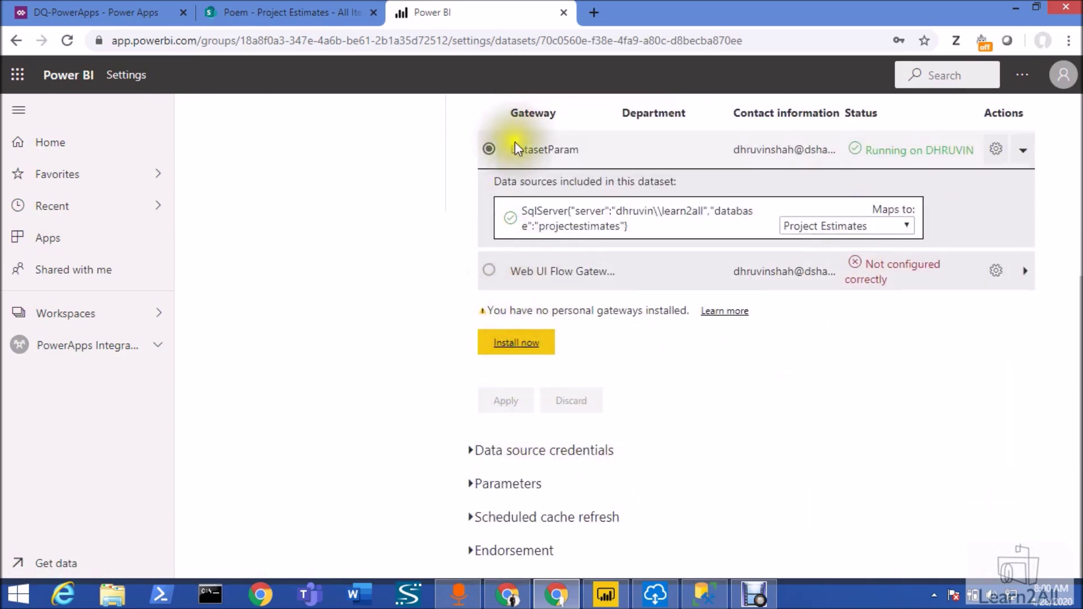
pyautogui.click(490, 149)
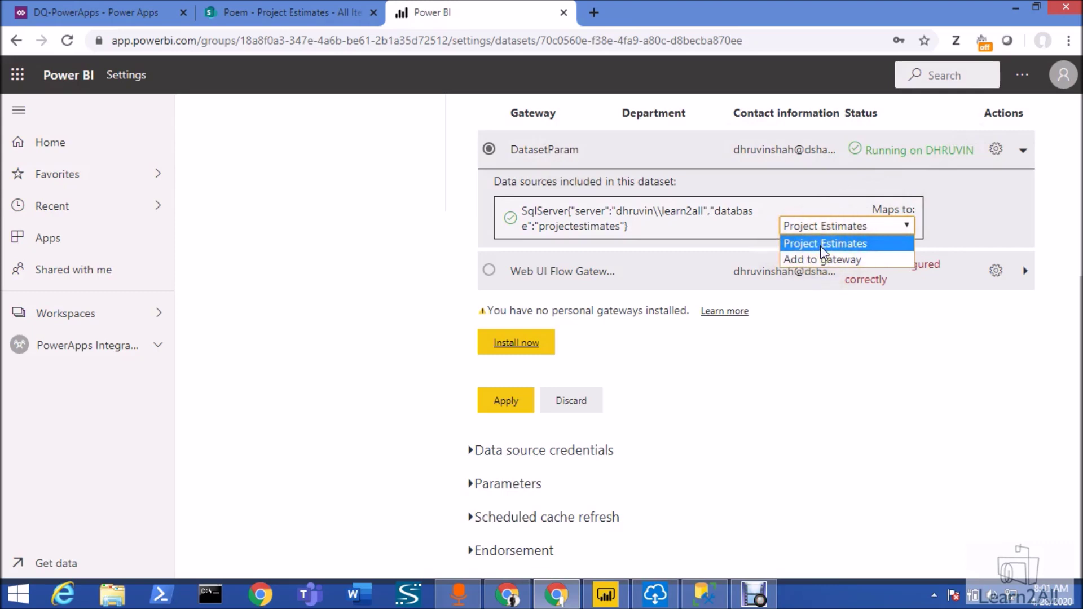
pyautogui.click(820, 246)
pyautogui.click(504, 401)
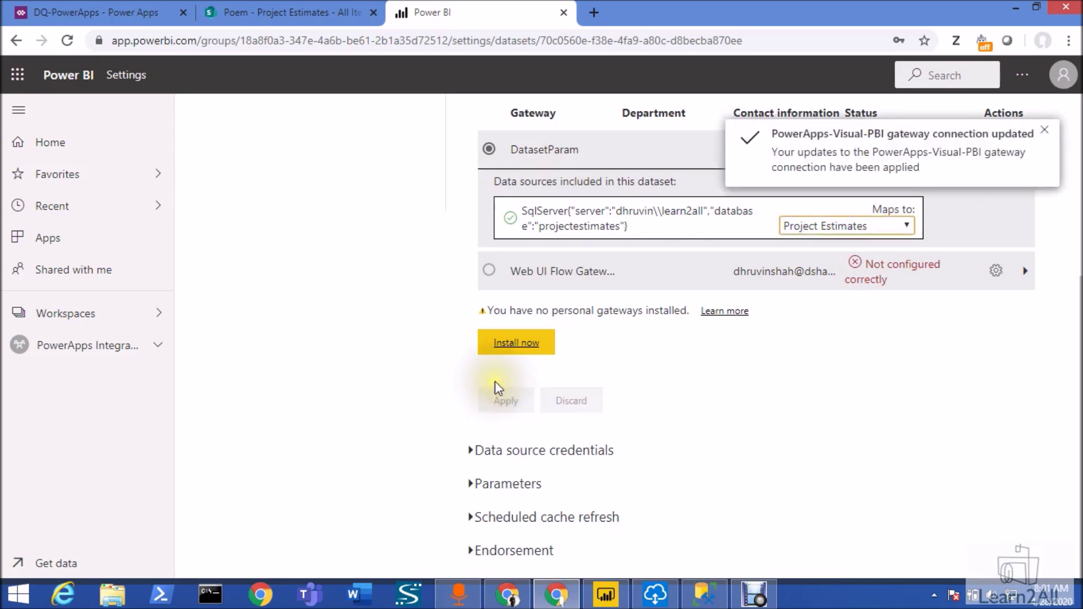
pyautogui.click(468, 460)
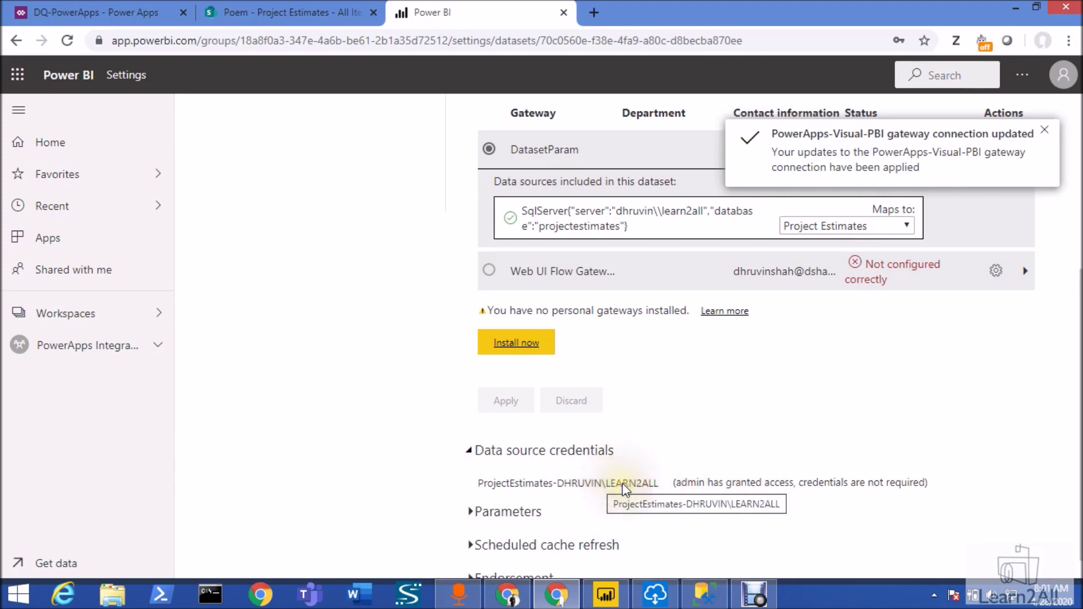
# Go to the PowerApps Integration workspace and open the PowerApps-Visual-PBI report
pyautogui.scroll(5, 547, 442)
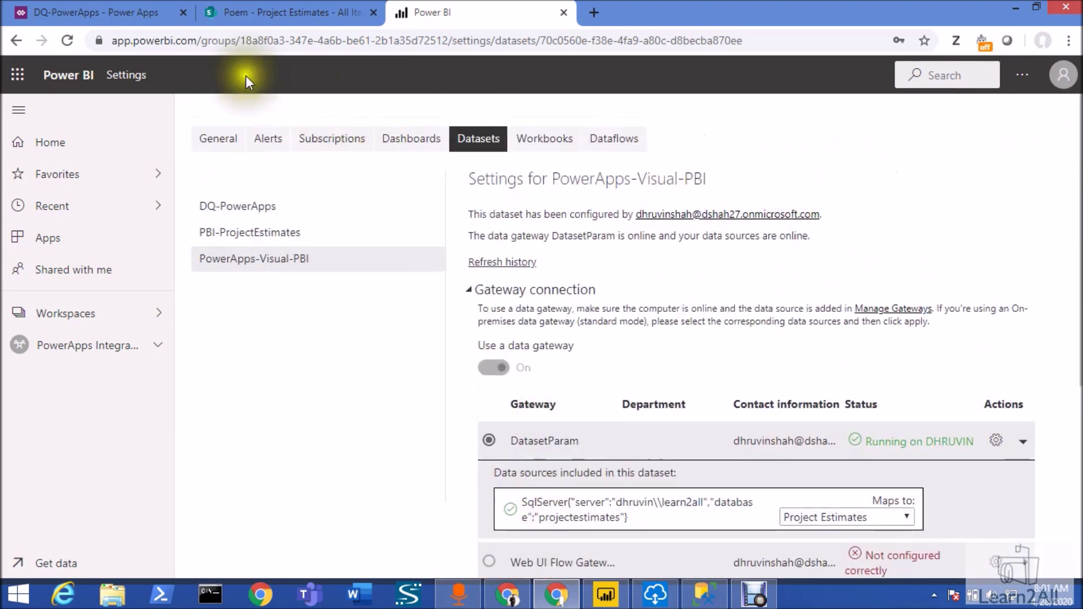
pyautogui.click(155, 321)
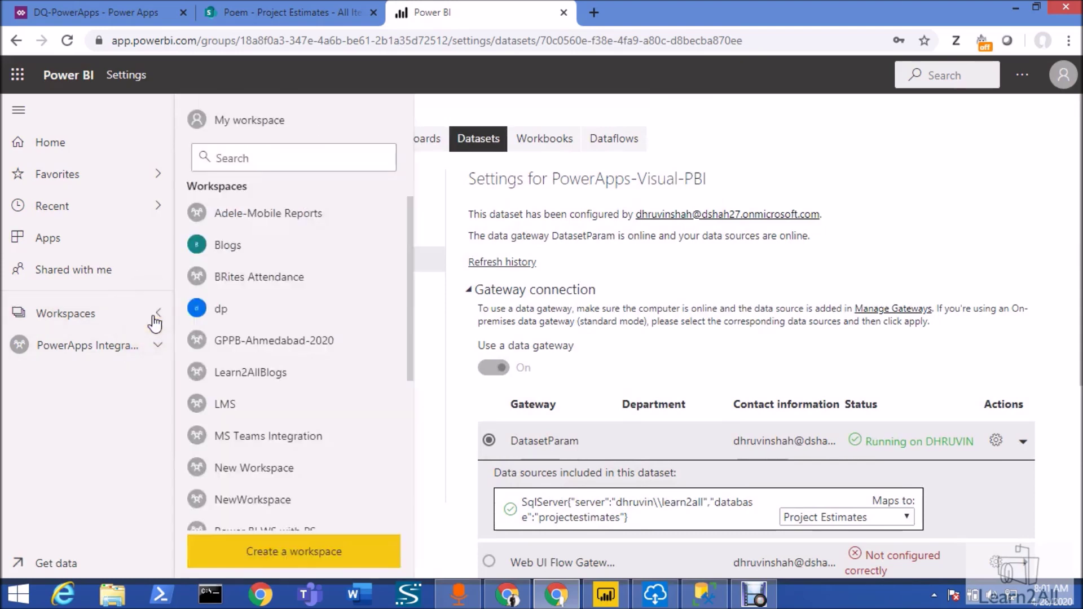
pyautogui.scroll(-5, 226, 466)
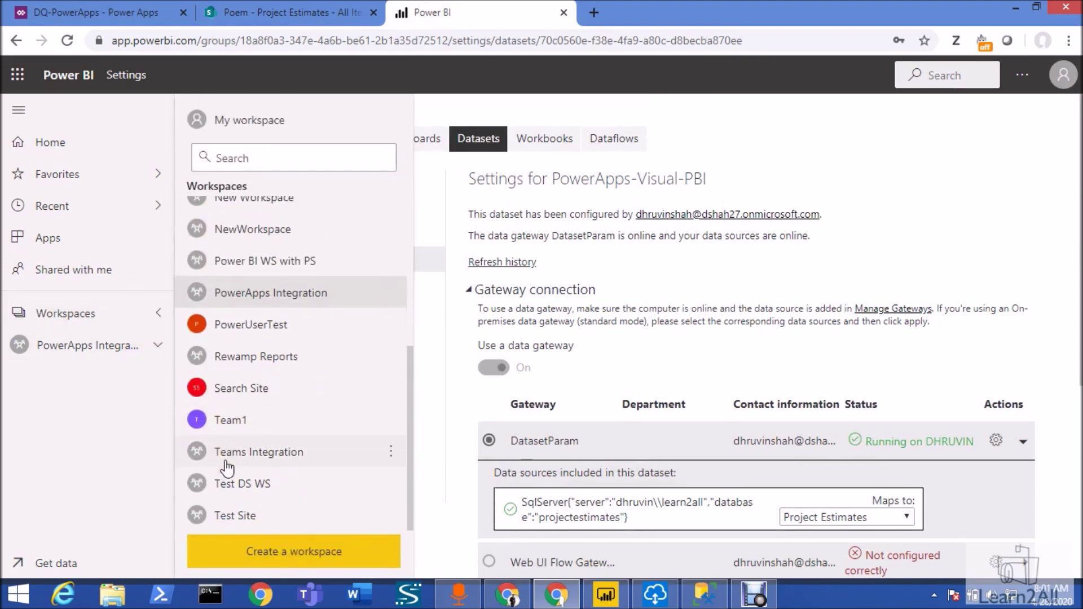
pyautogui.click(339, 292)
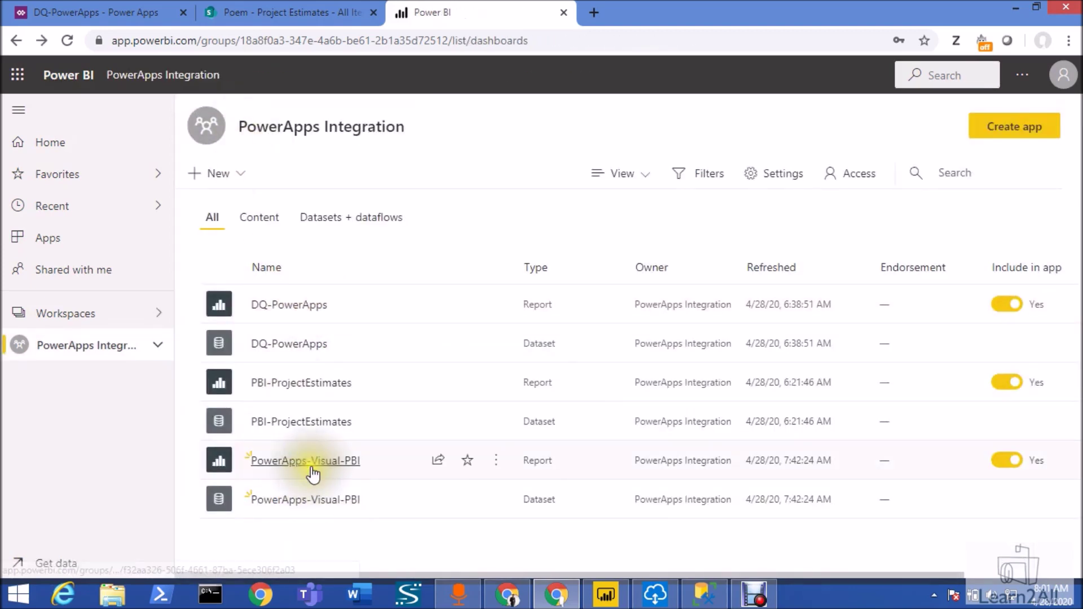
pyautogui.click(312, 468)
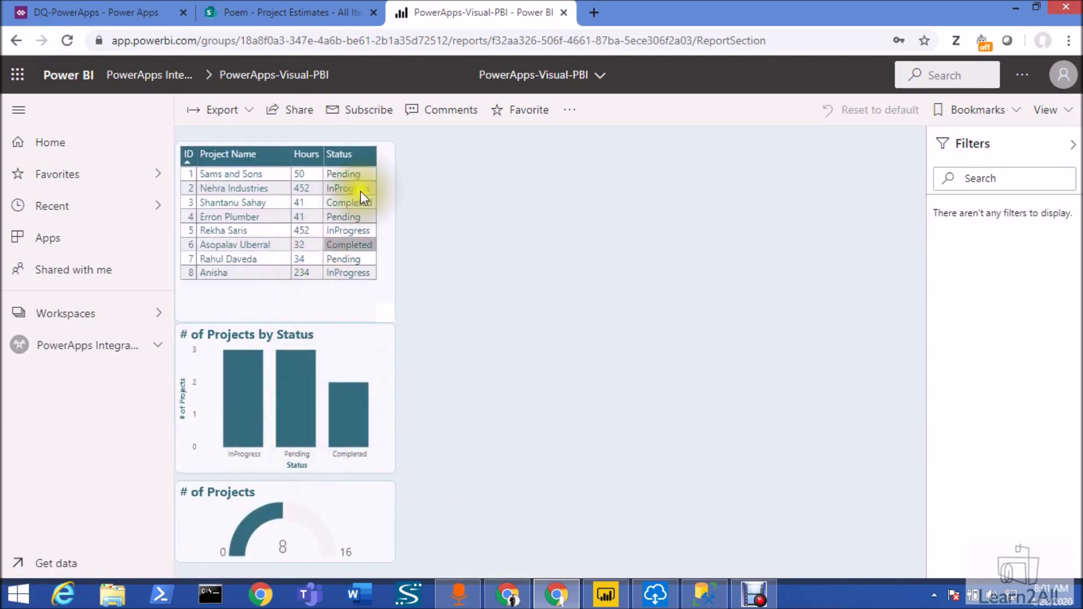
# Switch the PowerApps-Visual-PBI report to editing and collapse the navigation pane
pyautogui.click(571, 111)
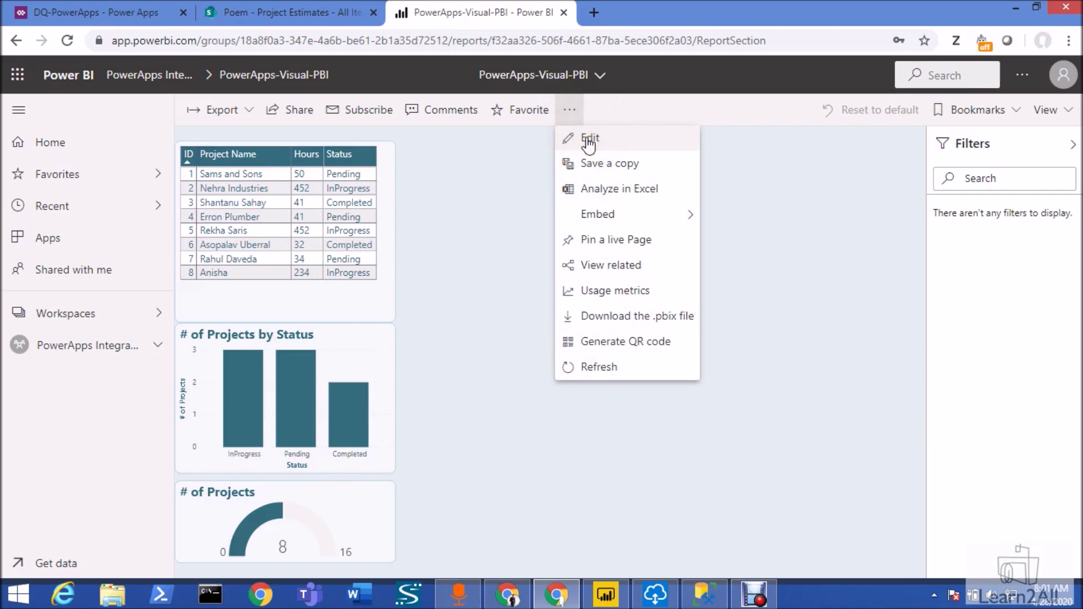
pyautogui.click(589, 143)
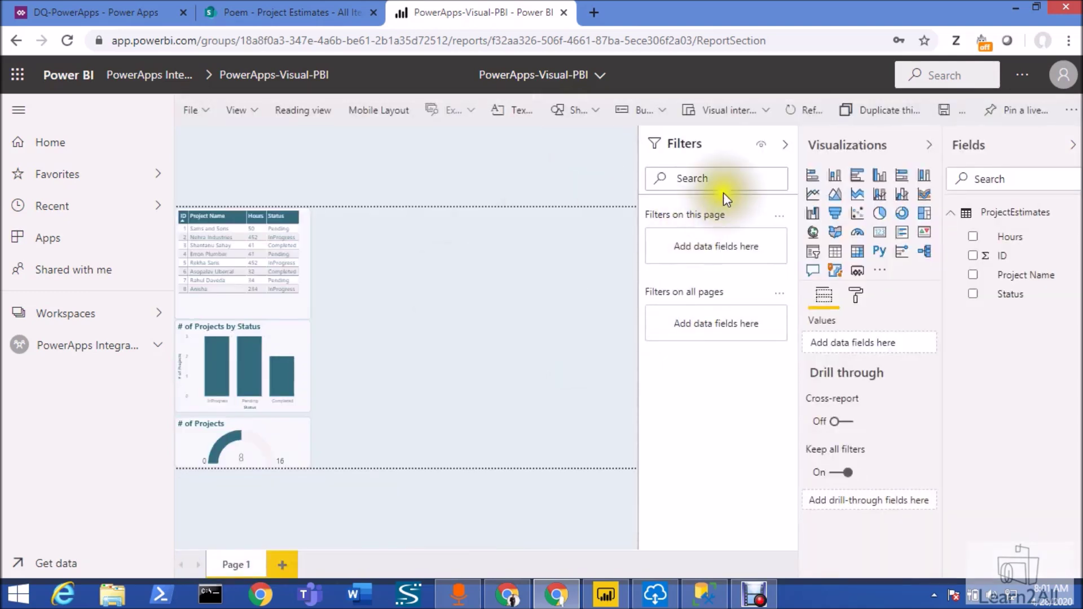
pyautogui.click(17, 112)
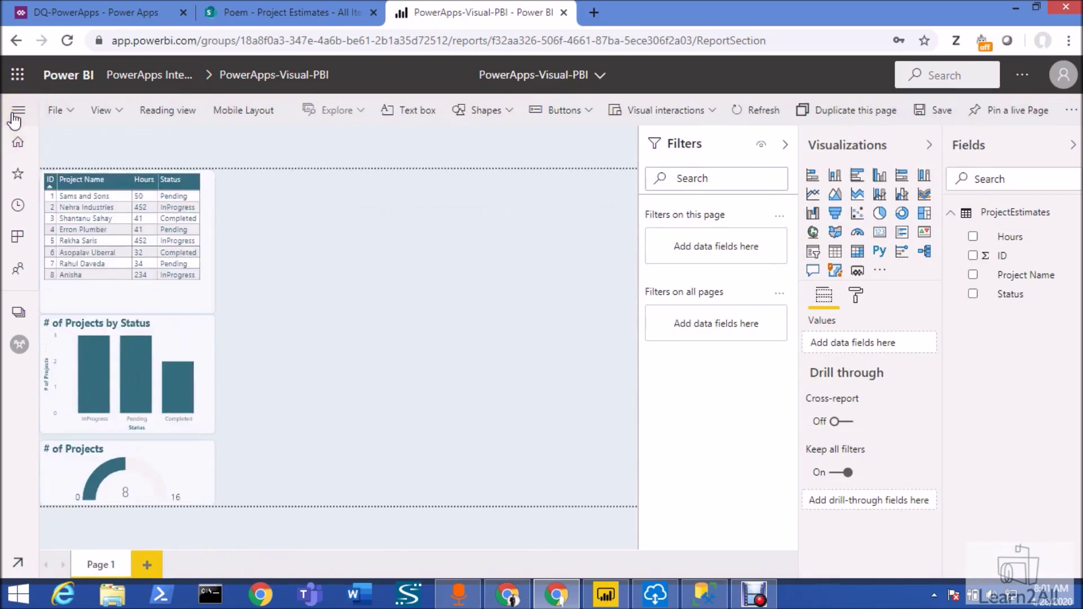
# Add a PowerApps visual beside the charts, enlarged to the full page height, with ID, Hours, Project Name and Status as its data
pyautogui.click(856, 273)
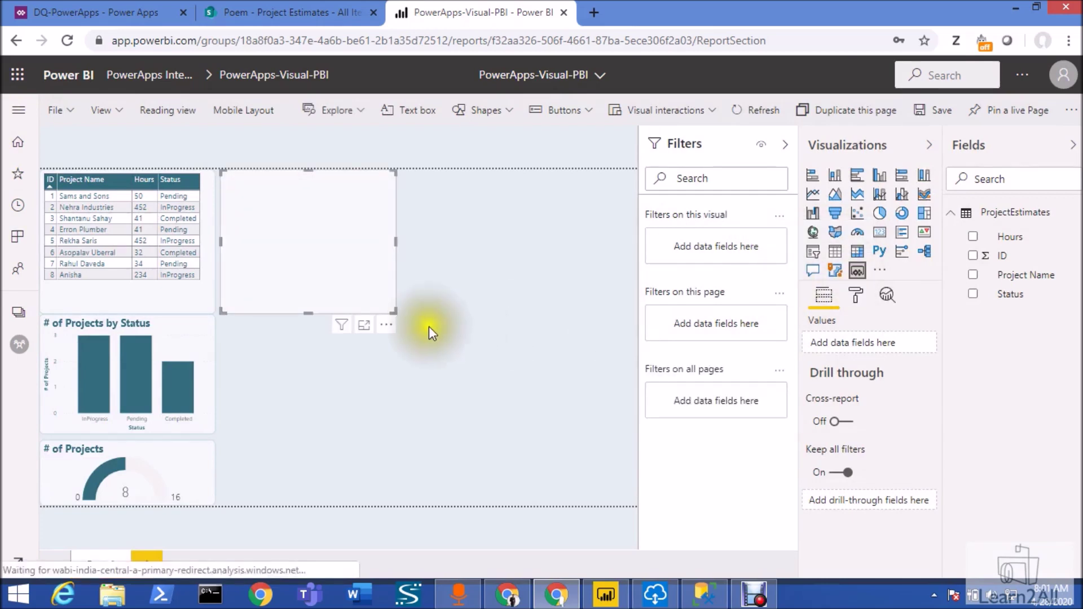
pyautogui.moveTo(393, 310); pyautogui.dragTo(537, 500)
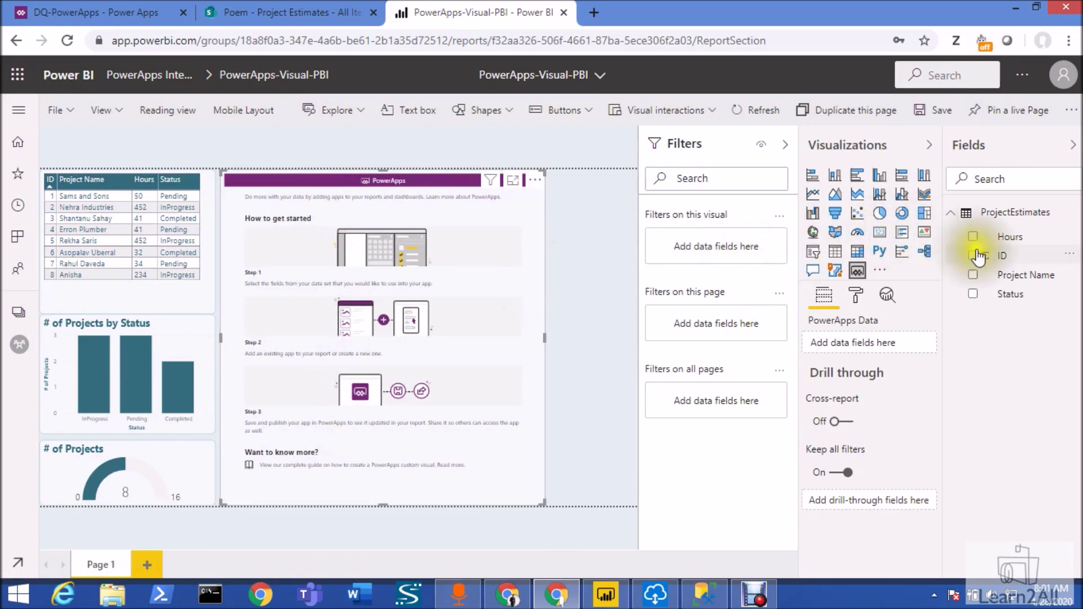
pyautogui.moveTo(984, 258); pyautogui.dragTo(905, 345)
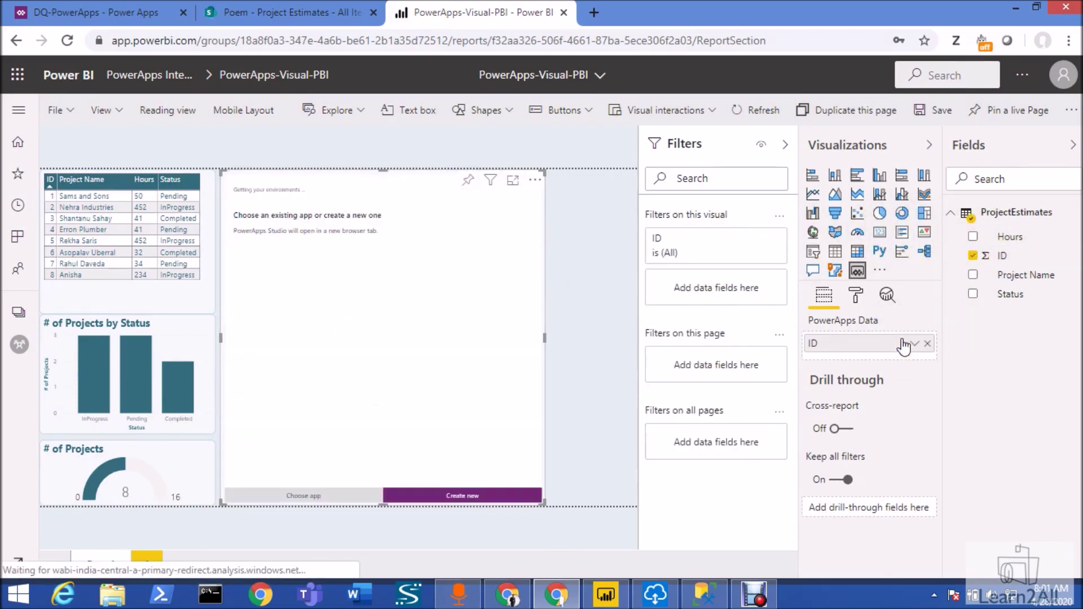
pyautogui.moveTo(1003, 237); pyautogui.dragTo(937, 330)
pyautogui.moveTo(1008, 278); pyautogui.dragTo(926, 368)
pyautogui.moveTo(1009, 299); pyautogui.dragTo(904, 395)
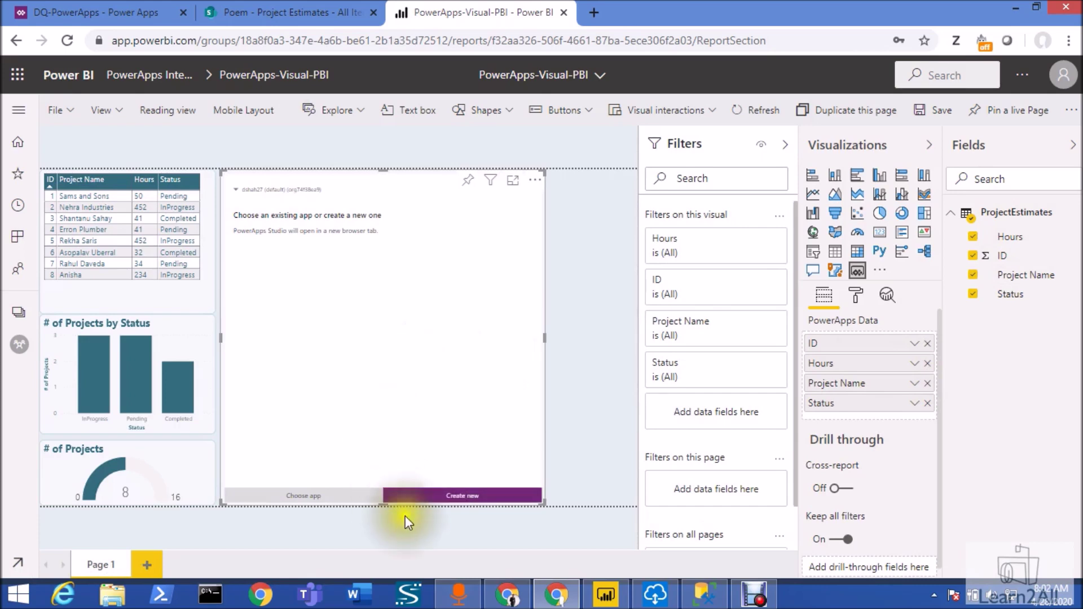
# Create a new app from the PowerApps visual and set the gallery title's text to ThisItem.'Project Name'
pyautogui.click(462, 496)
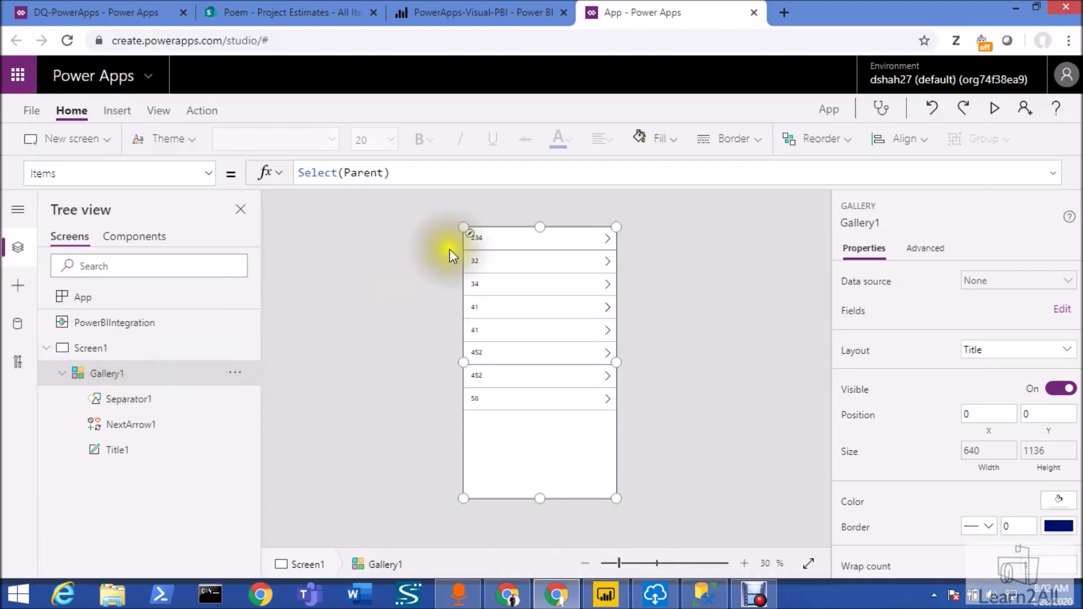
pyautogui.click(483, 241)
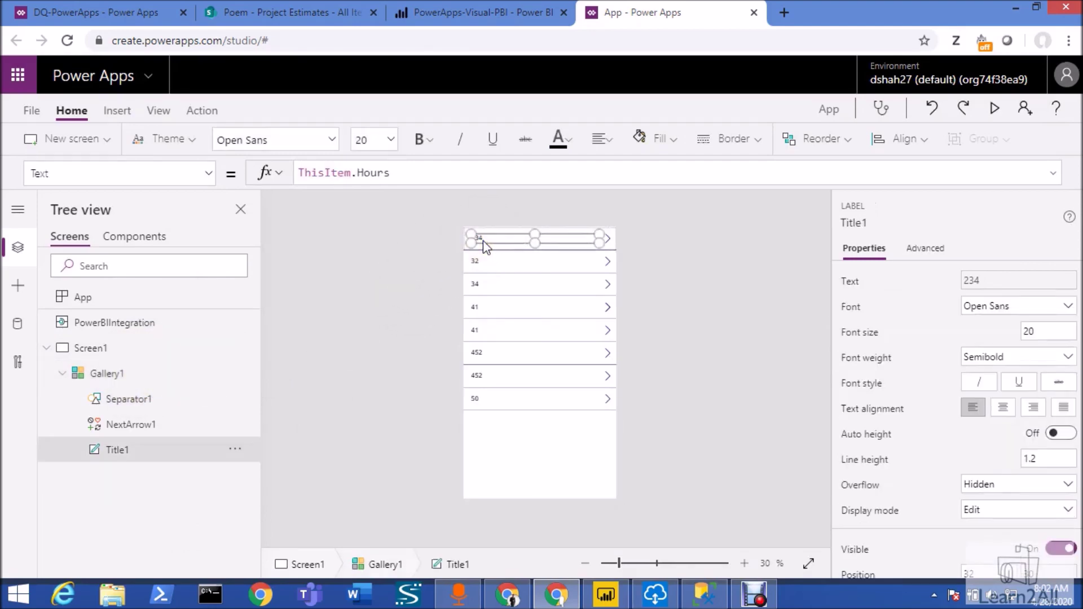
pyautogui.doubleClick(375, 173)
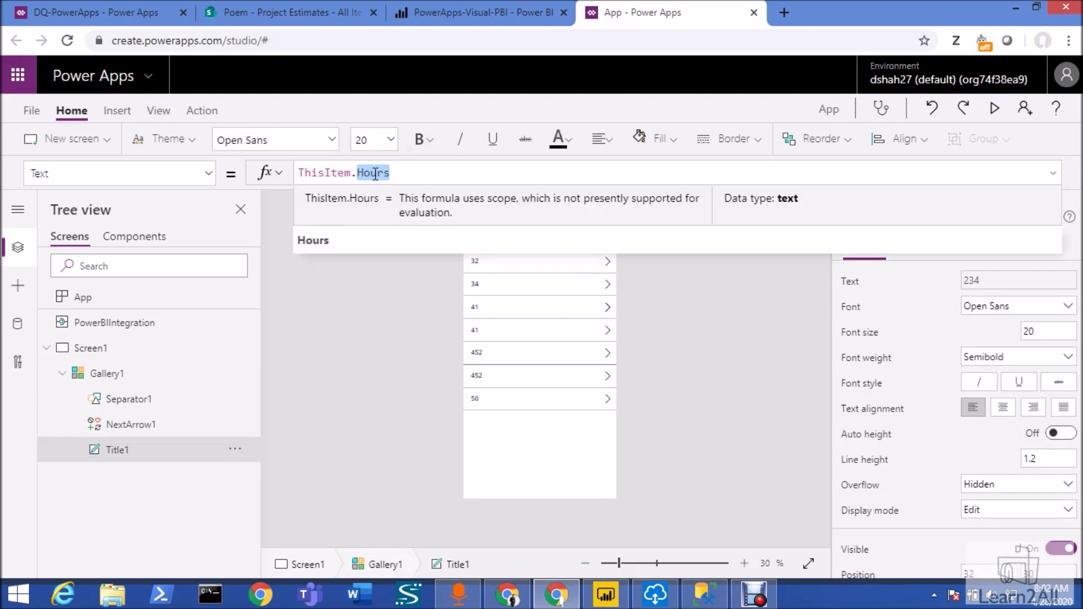
pyautogui.write('P')
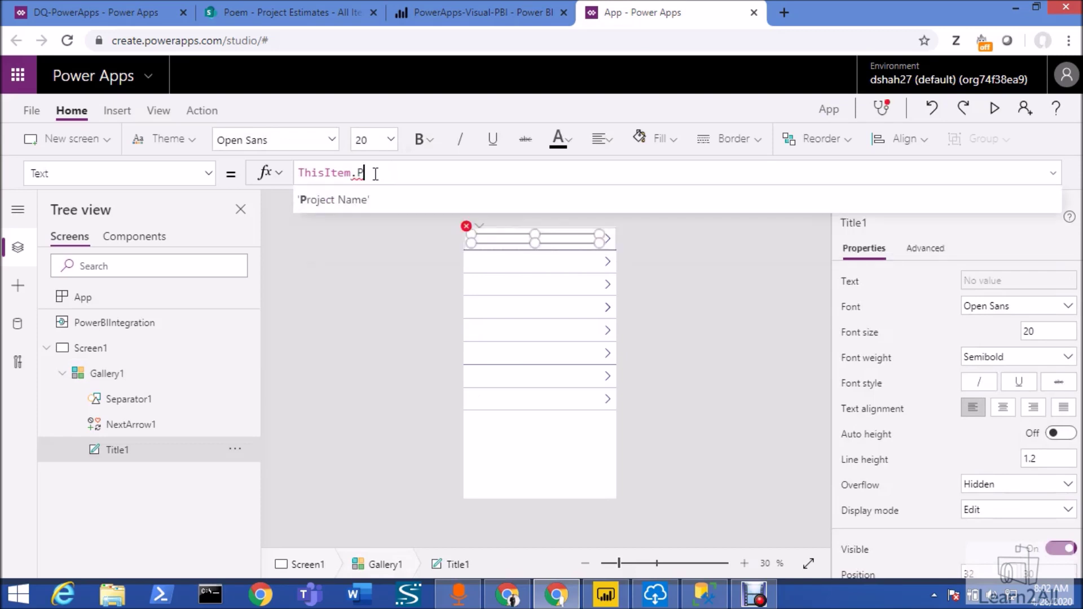
pyautogui.press('Tab')
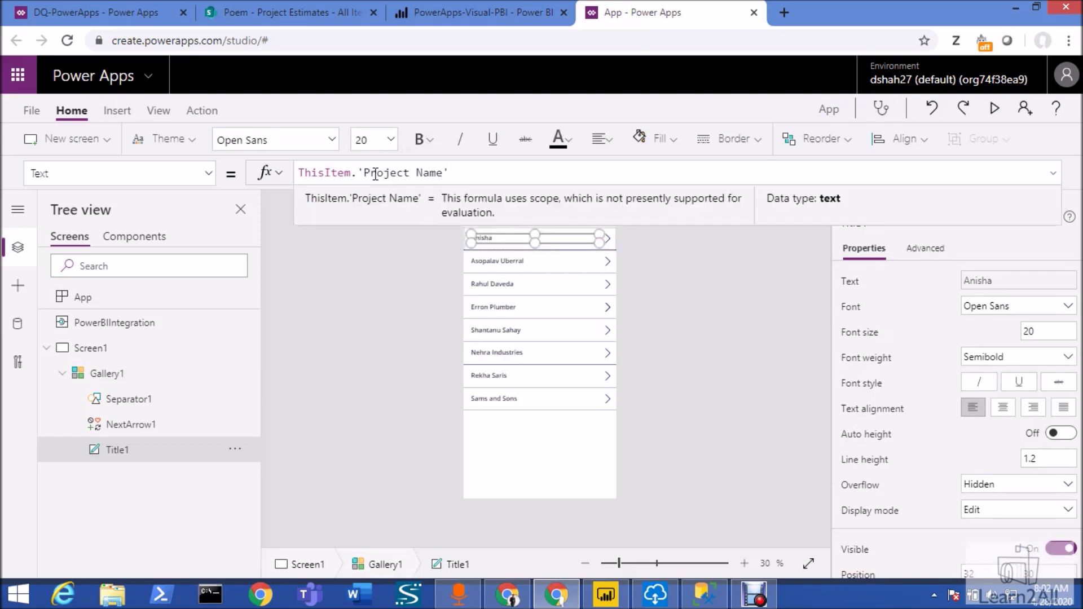
# Check the fields on the report's PowerApps visual and preview the data table behind the gallery's 'PowerBIIntegration'.Data items formula
pyautogui.click(477, 10)
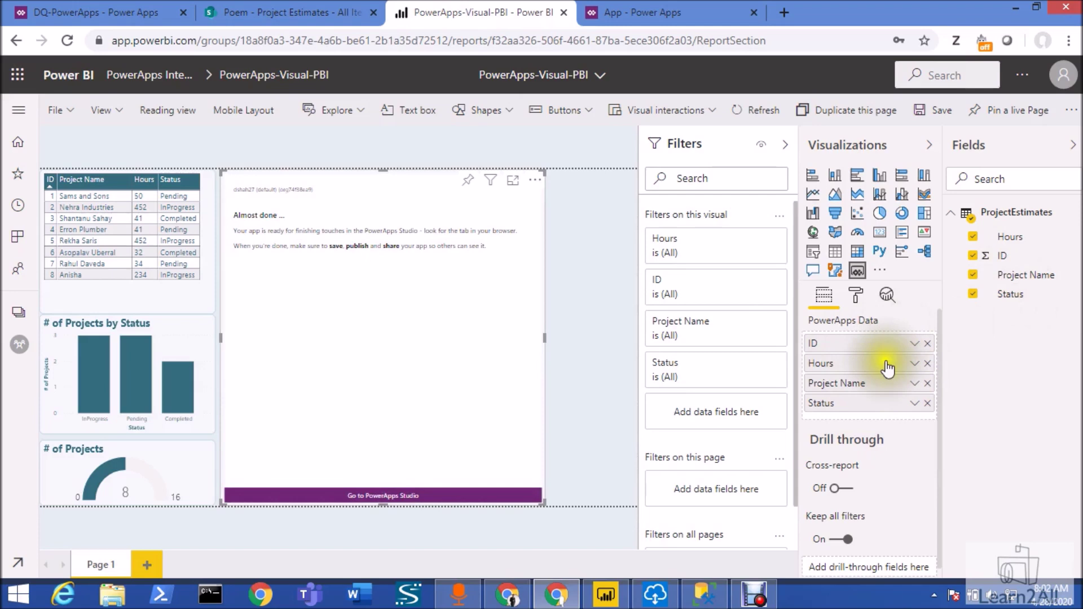
pyautogui.click(655, 11)
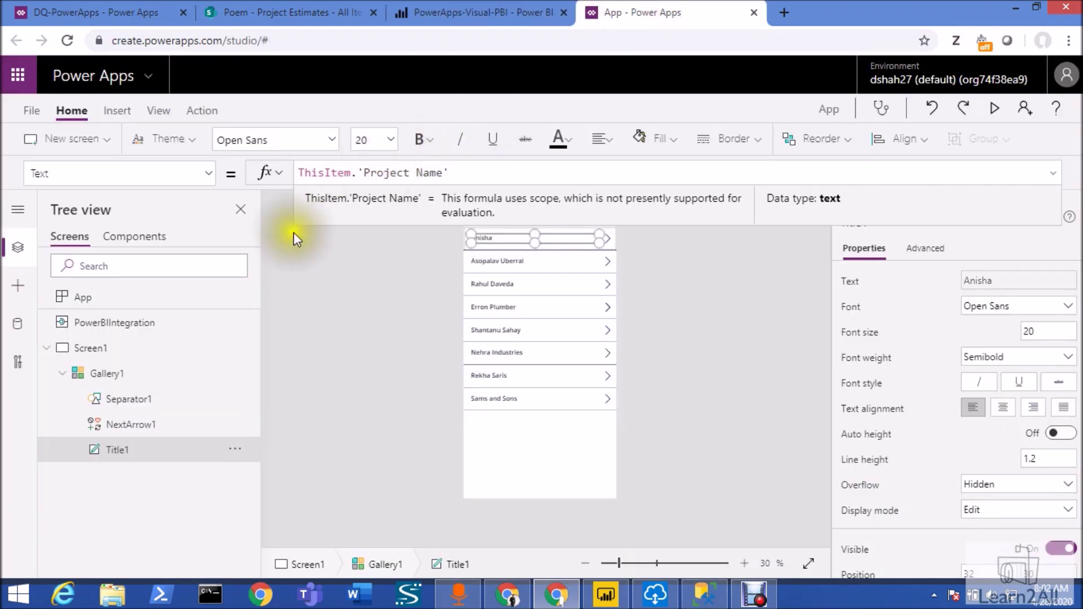
pyautogui.click(127, 374)
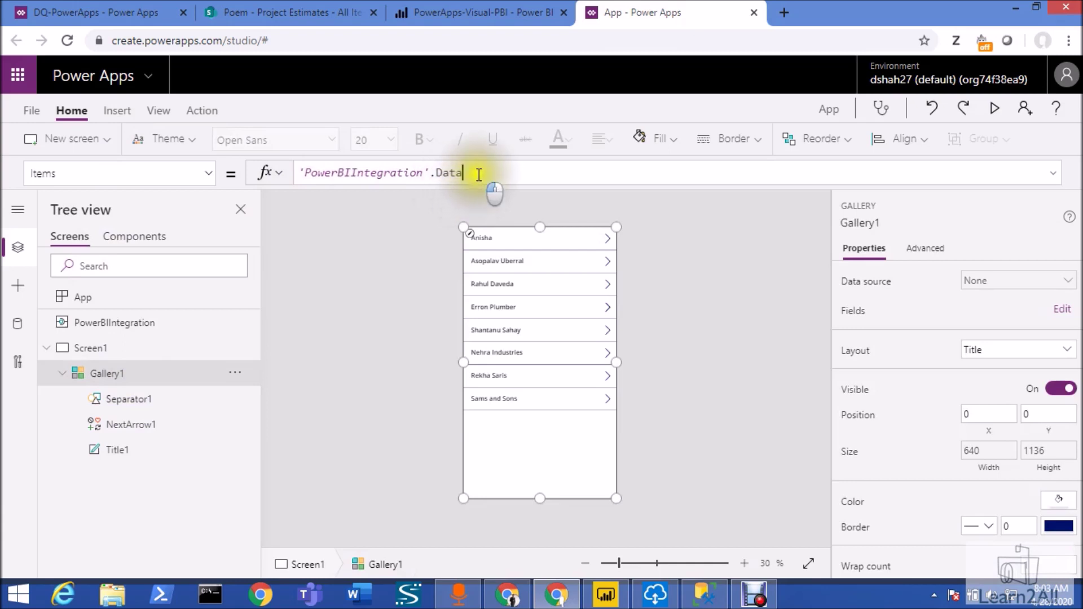
pyautogui.moveTo(479, 173); pyautogui.dragTo(303, 177)
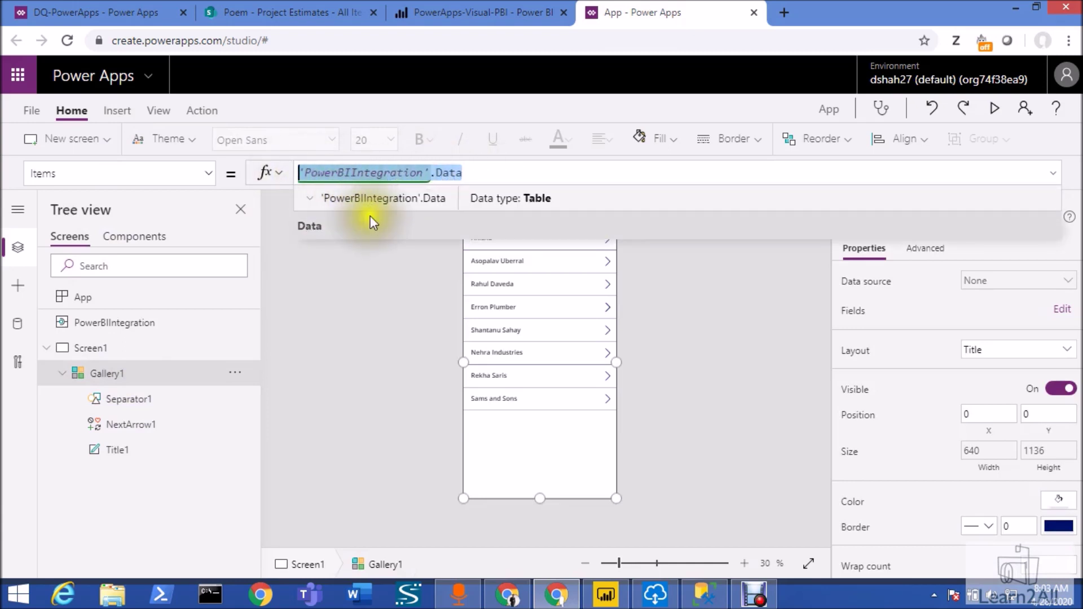
pyautogui.click(313, 198)
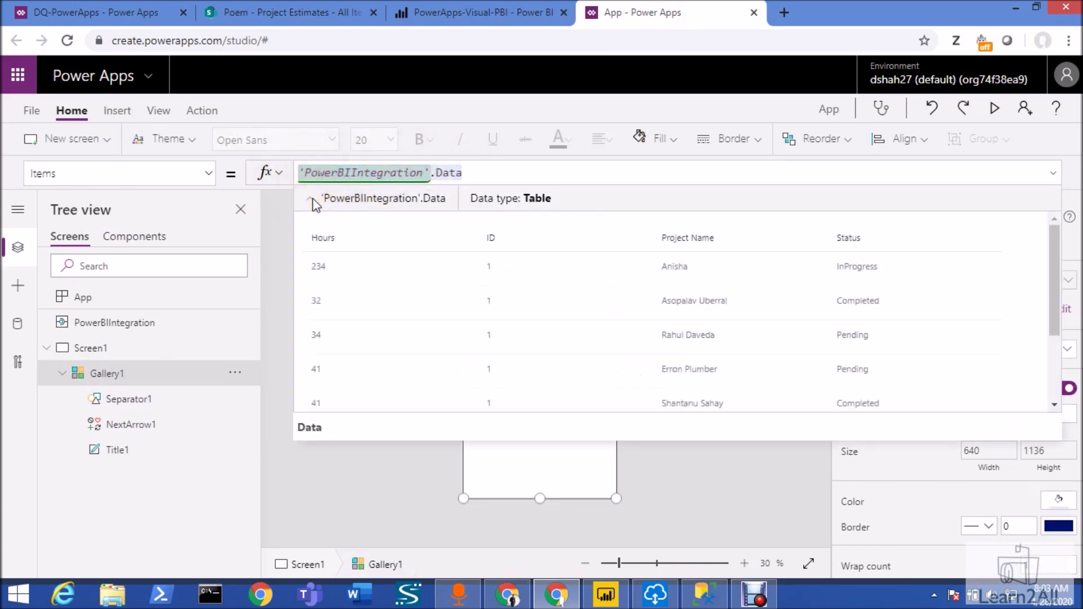
pyautogui.scroll(-3, 927, 394)
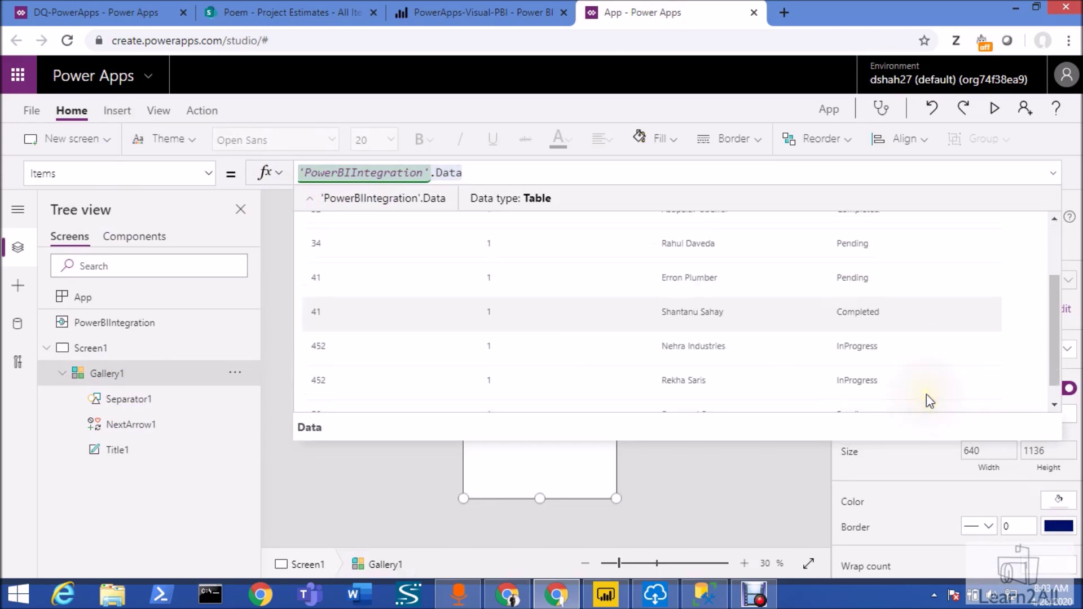
pyautogui.scroll(3, 927, 394)
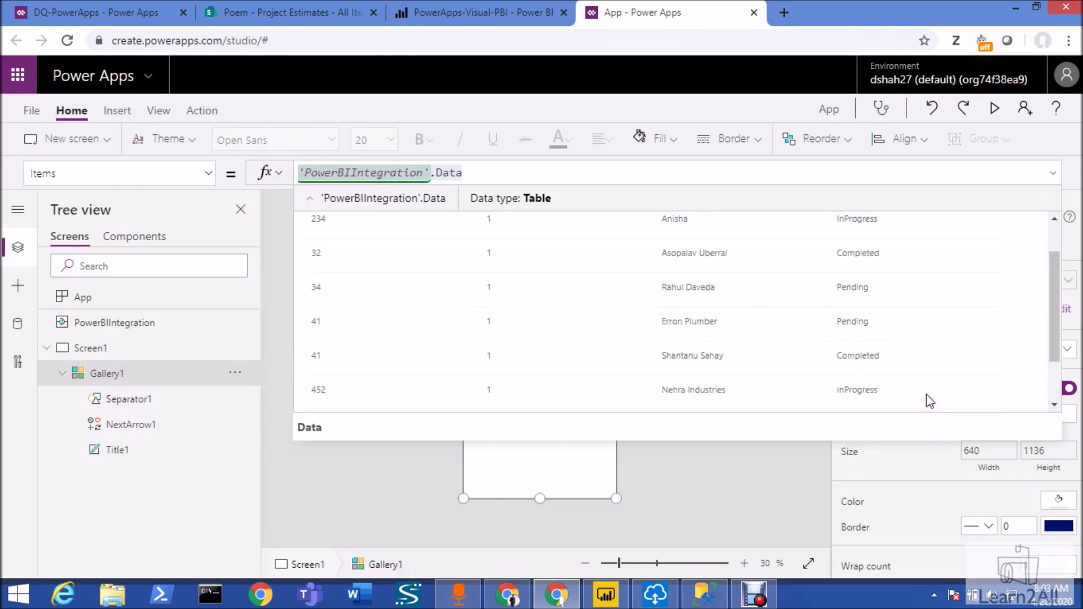
# Shift the gallery down and place an Add icon in the free space above it, at about X 350, Y 74
pyautogui.click(564, 246)
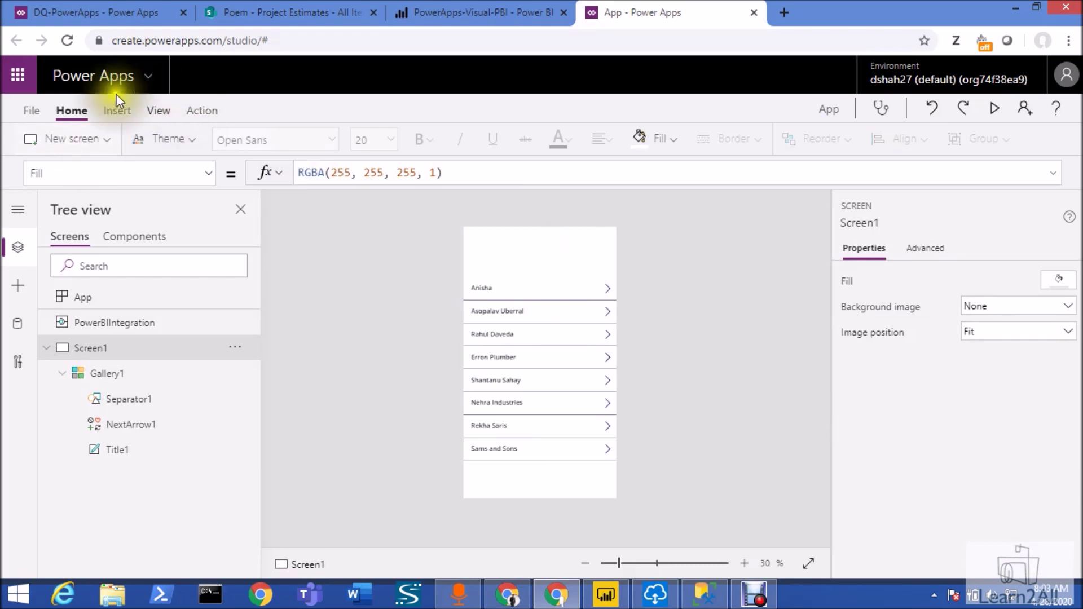
pyautogui.click(201, 113)
pyautogui.click(124, 110)
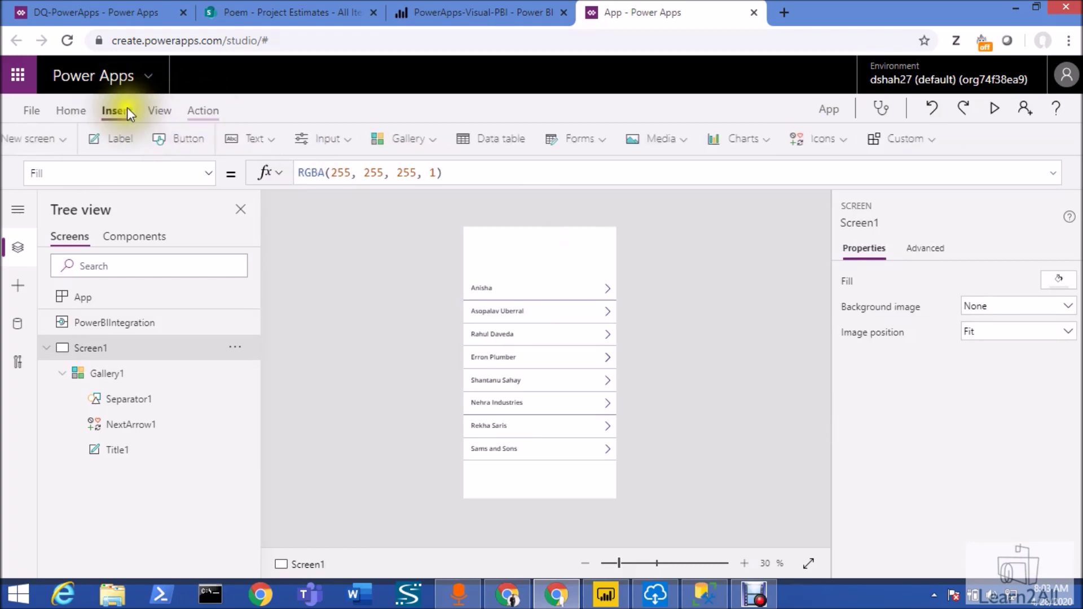
pyautogui.click(875, 148)
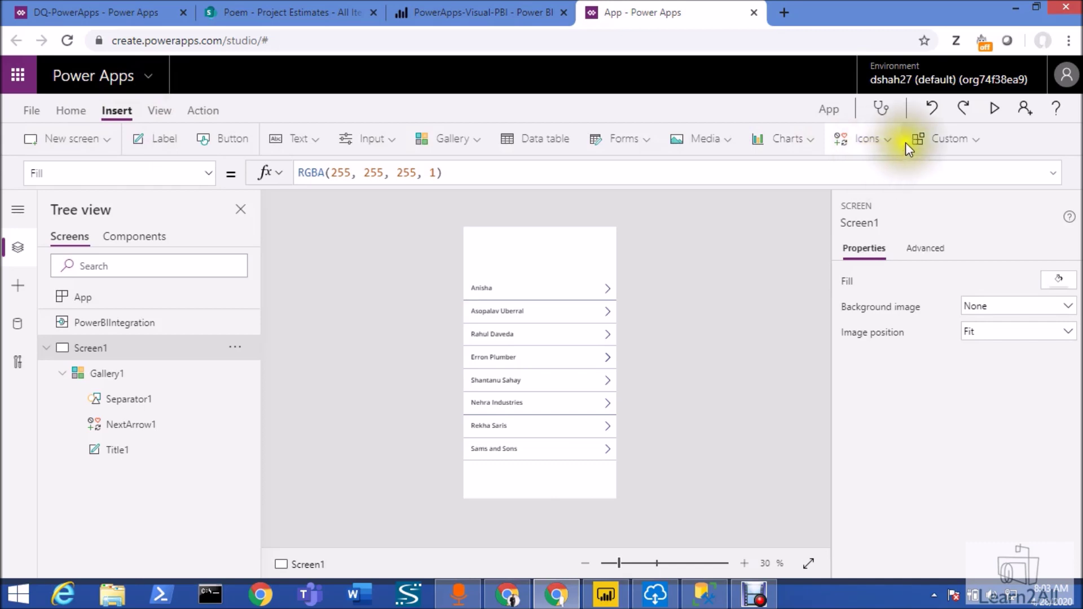
pyautogui.click(879, 178)
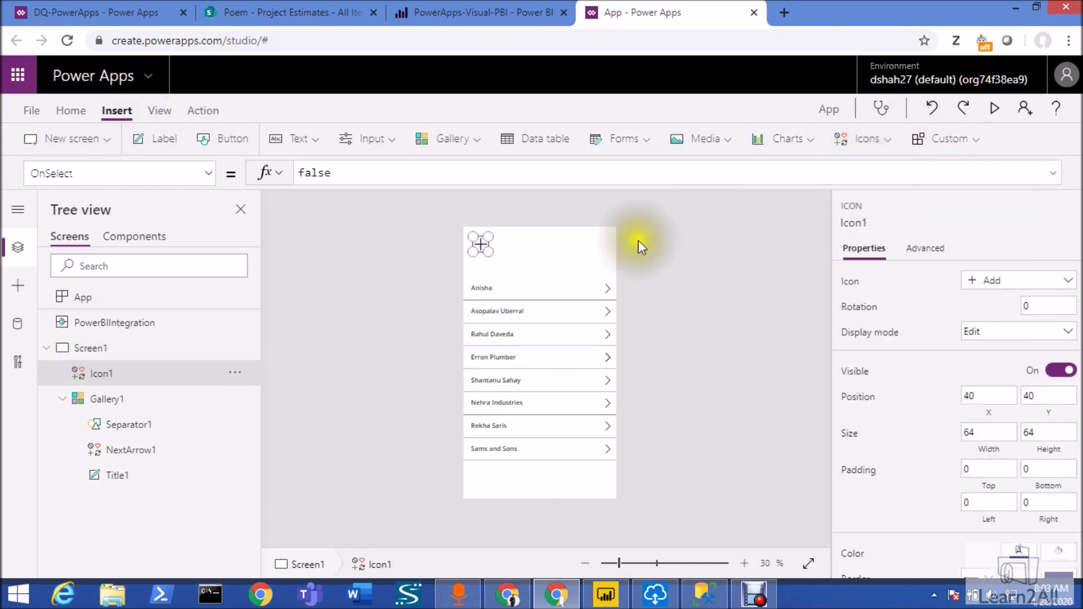
pyautogui.moveTo(480, 245); pyautogui.dragTo(558, 260)
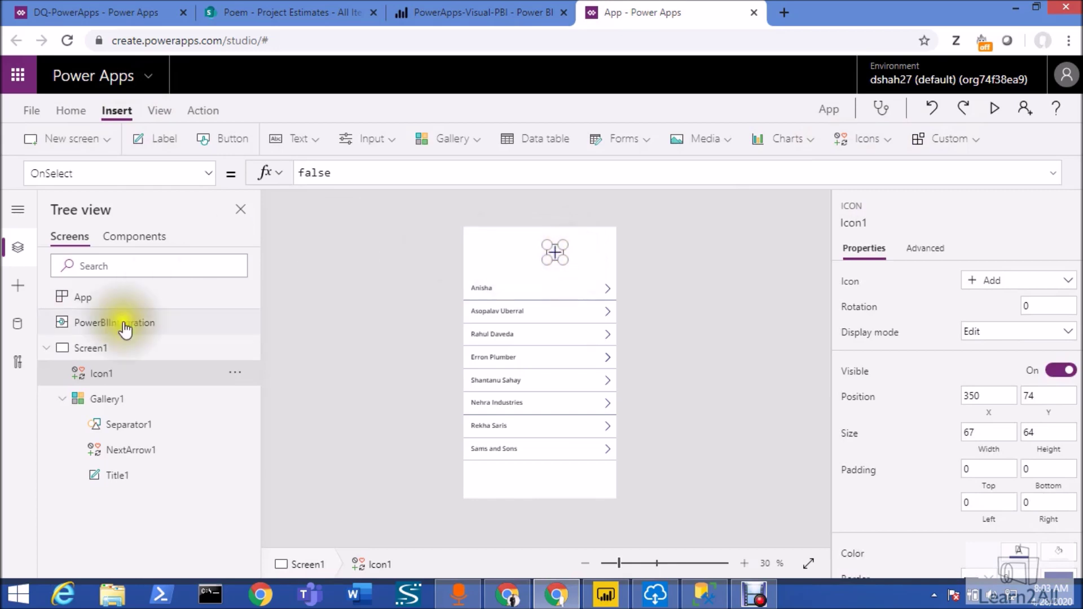
# Add a second screen to the app using the Form layout
pyautogui.click(351, 368)
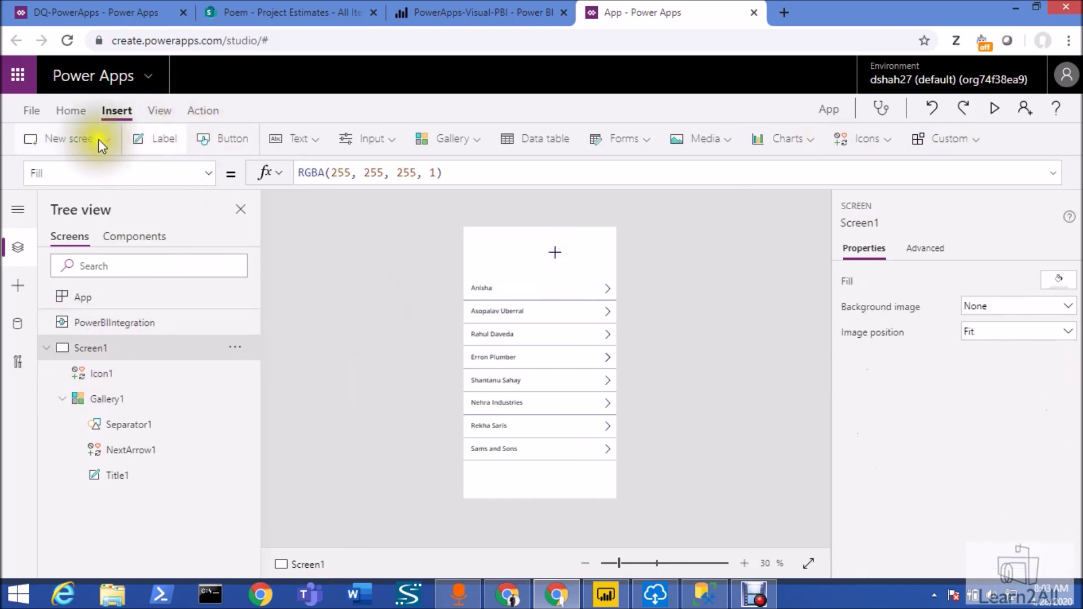
pyautogui.click(107, 141)
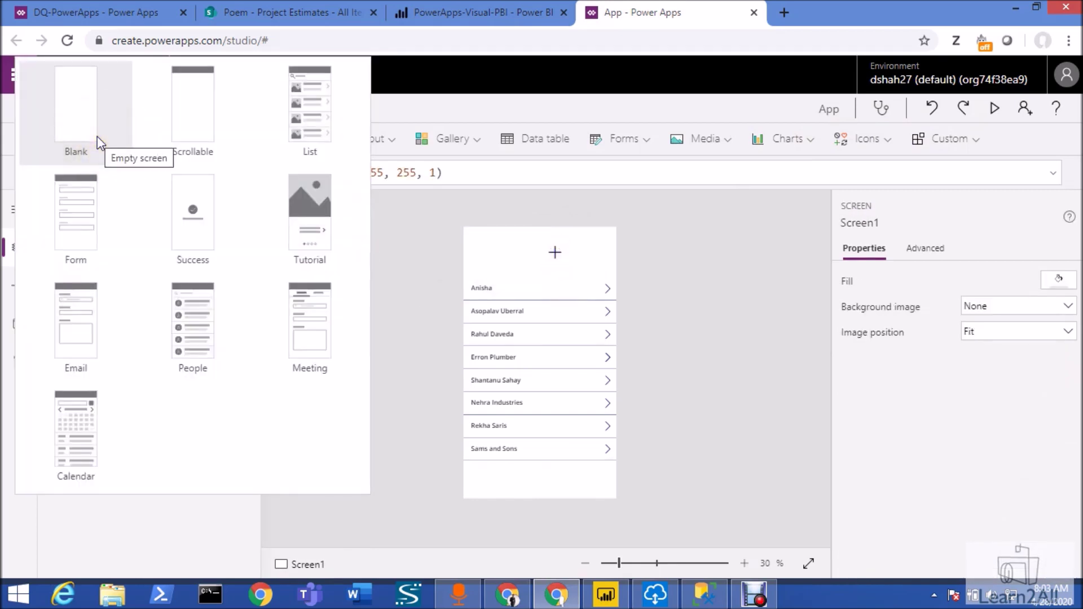
pyautogui.click(97, 215)
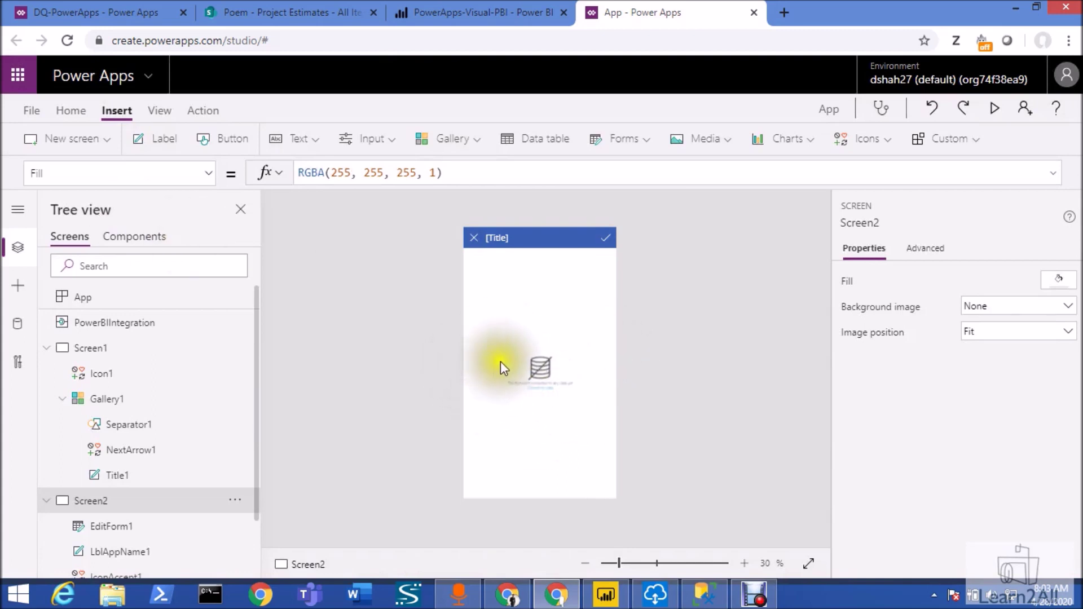
# Search the data sources for "sq" and begin adding a new SQL Server connection
pyautogui.click(161, 109)
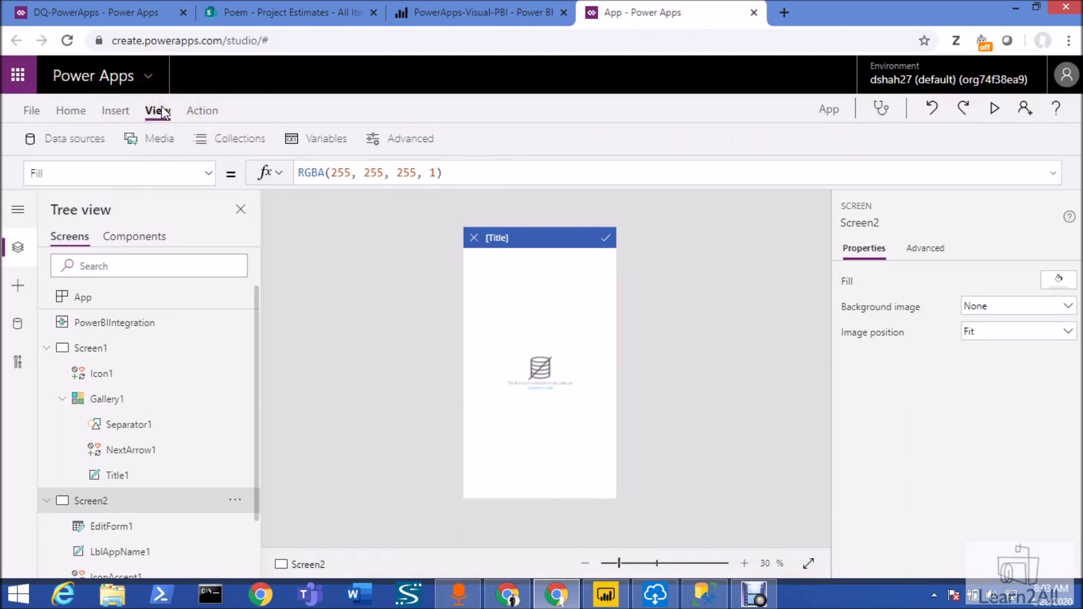
pyautogui.click(93, 146)
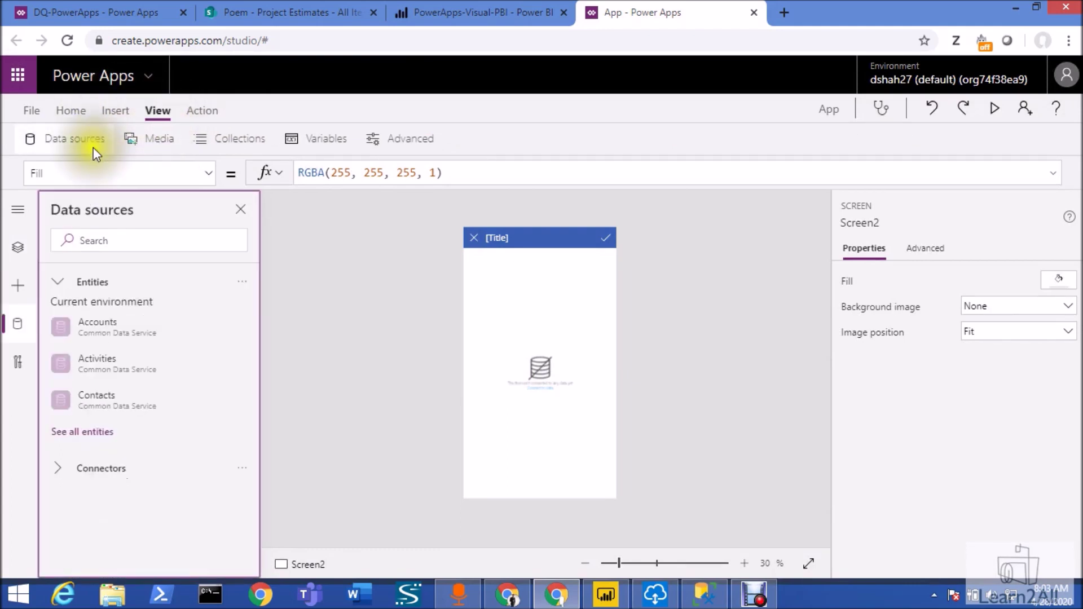
pyautogui.click(113, 242)
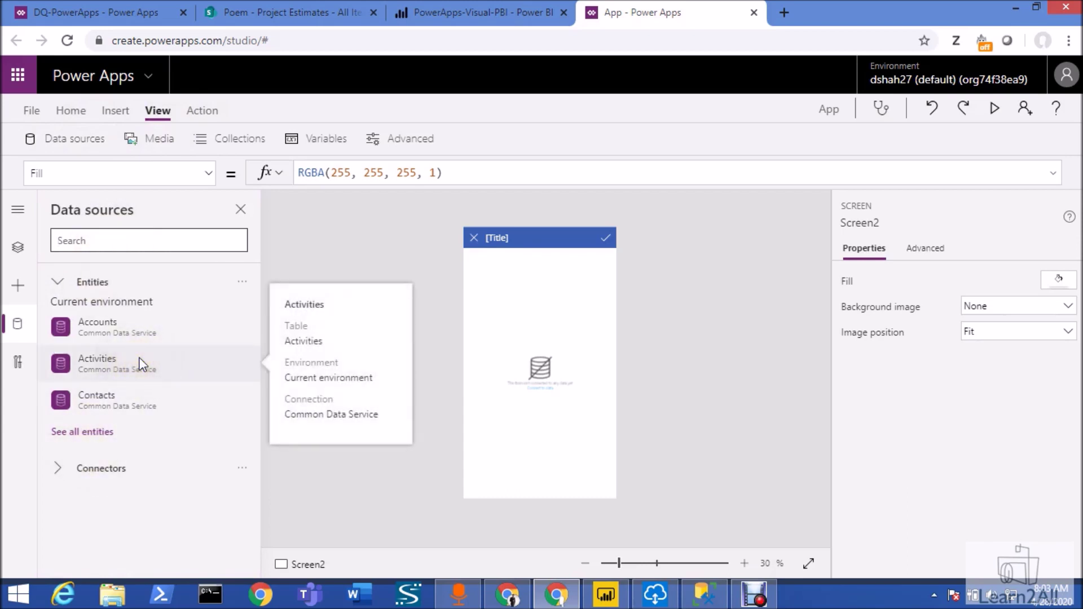
pyautogui.write('sq')
pyautogui.click(136, 452)
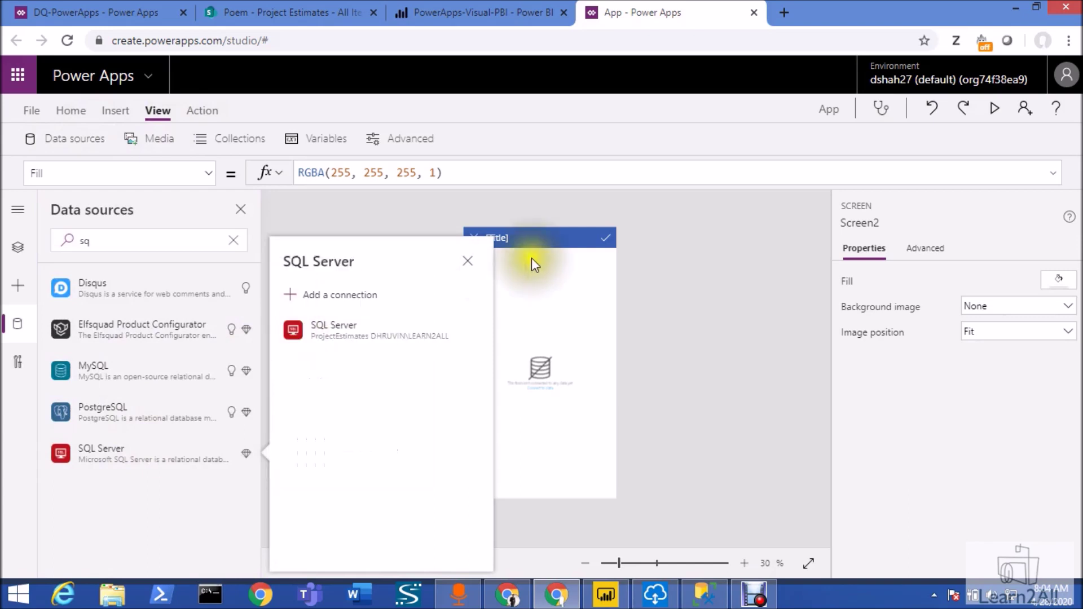
pyautogui.click(350, 295)
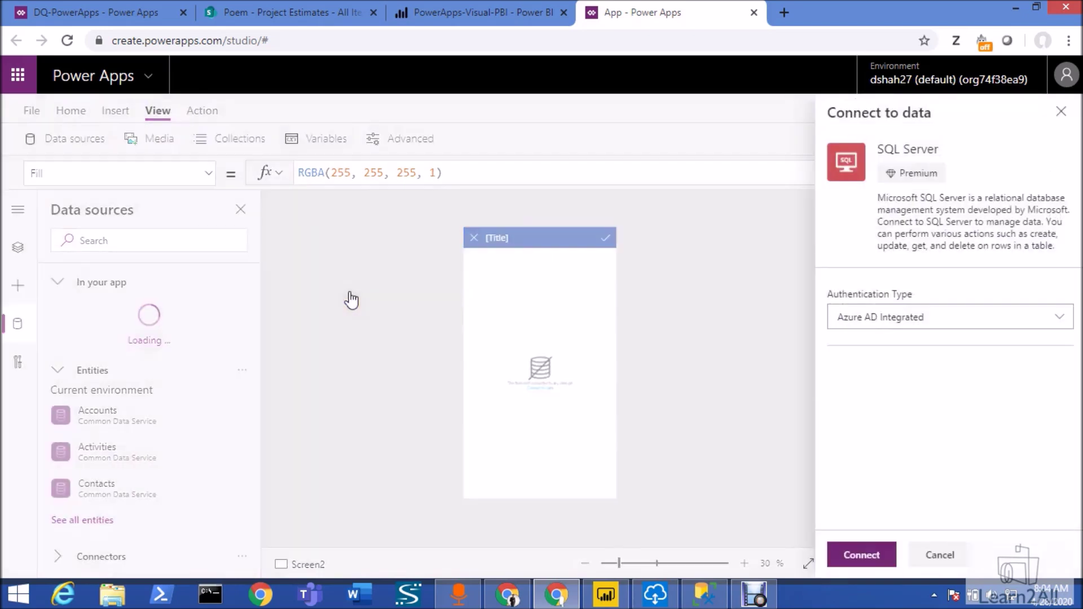
# Set the connection to SQL Server Authentication through the on-premises data gateway
pyautogui.click(880, 322)
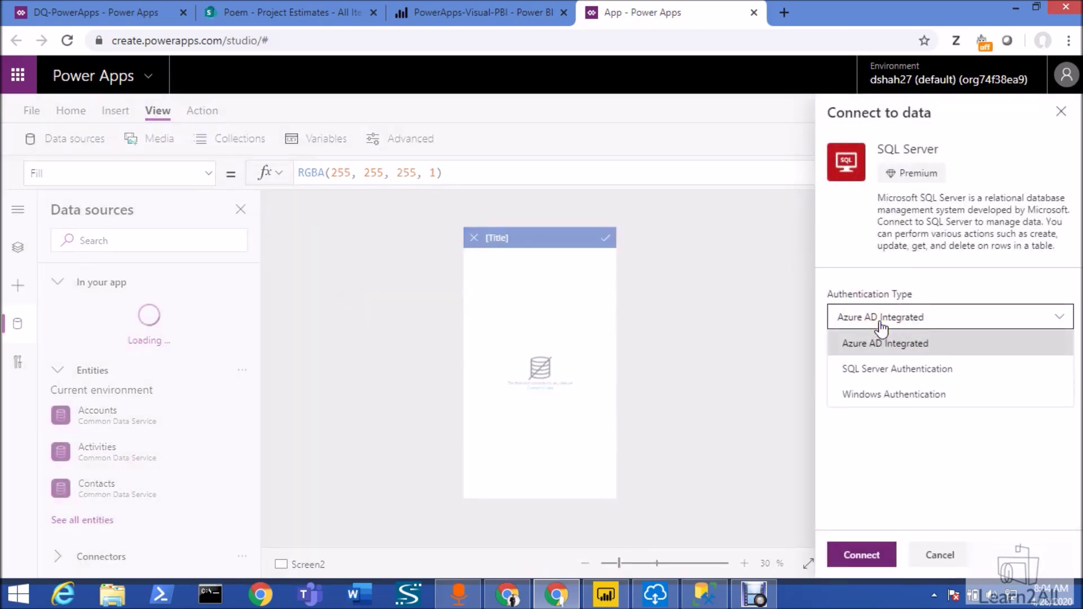
pyautogui.click(881, 370)
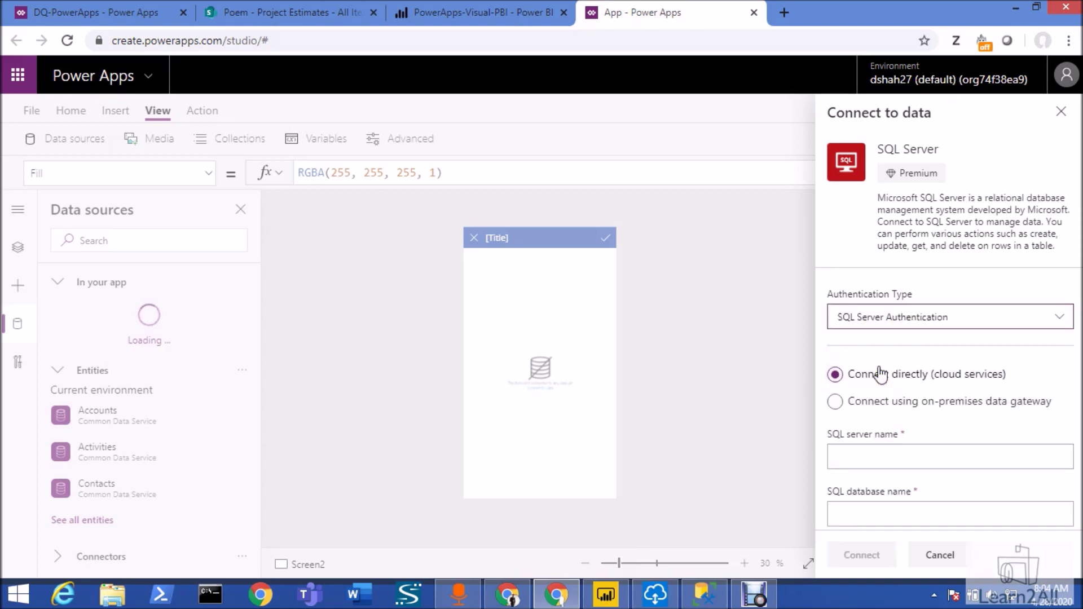
pyautogui.click(860, 409)
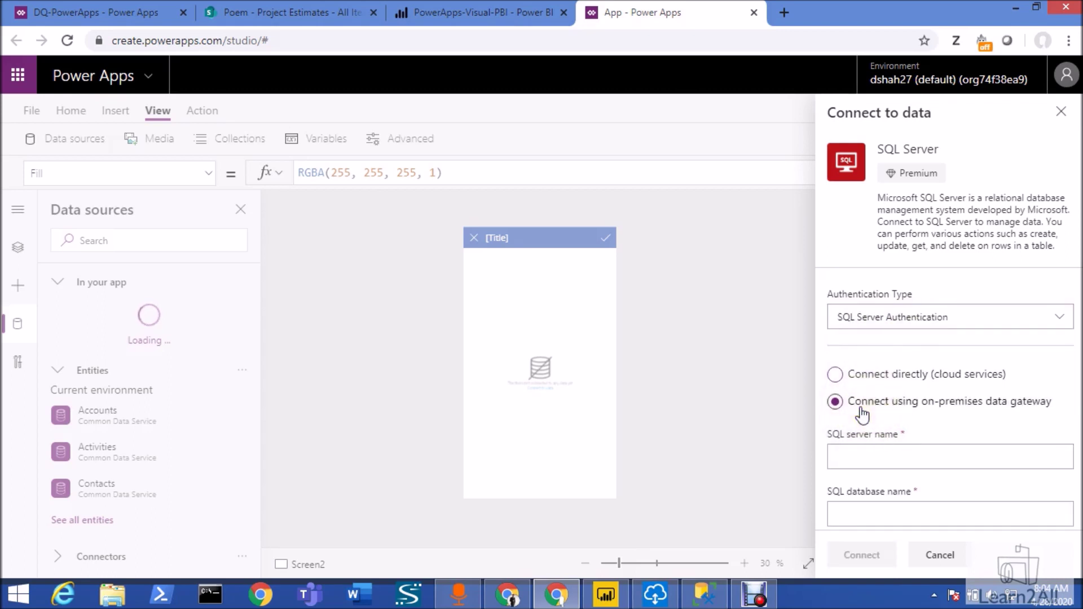
# Fill in the SQL server name, database name, username and password, choose the DatasetParam gateway, and connect, accepting the Premium notice
pyautogui.scroll(-3, 861, 415)
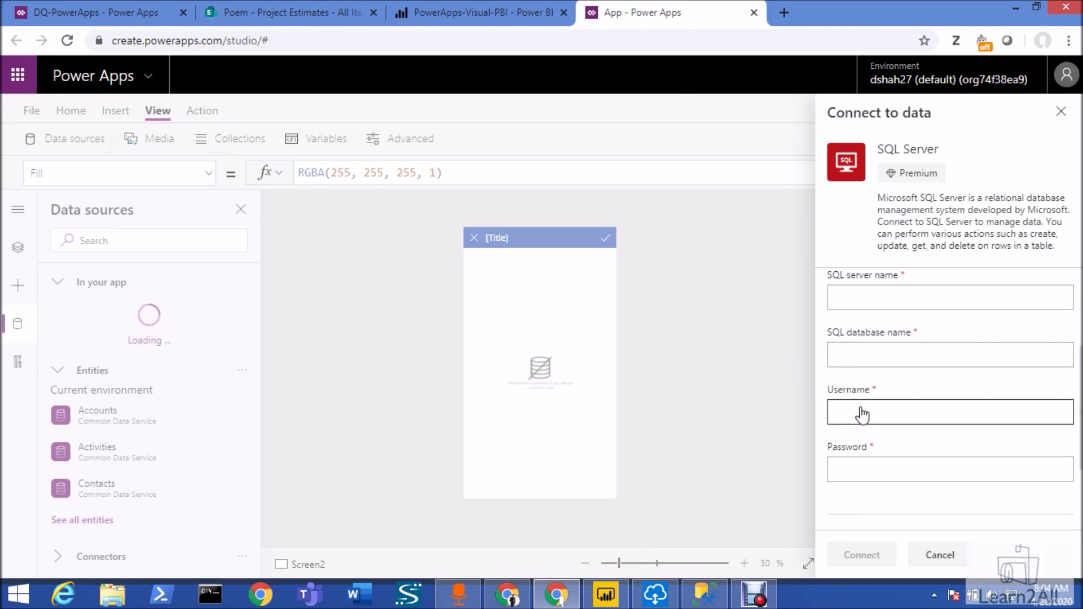
pyautogui.click(874, 303)
pyautogui.click(868, 362)
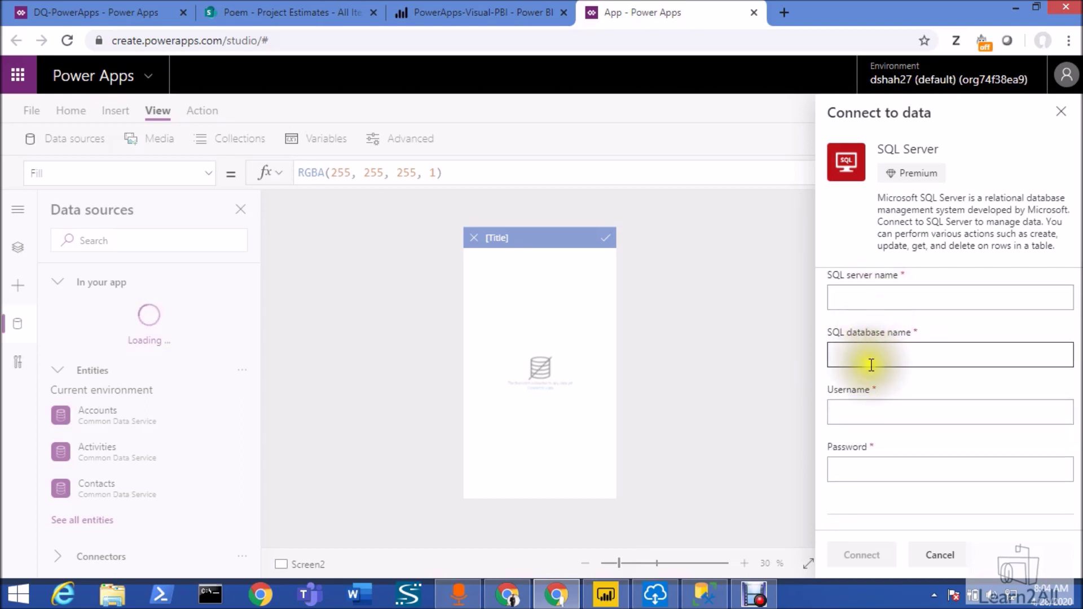
pyautogui.click(870, 404)
pyautogui.click(882, 297)
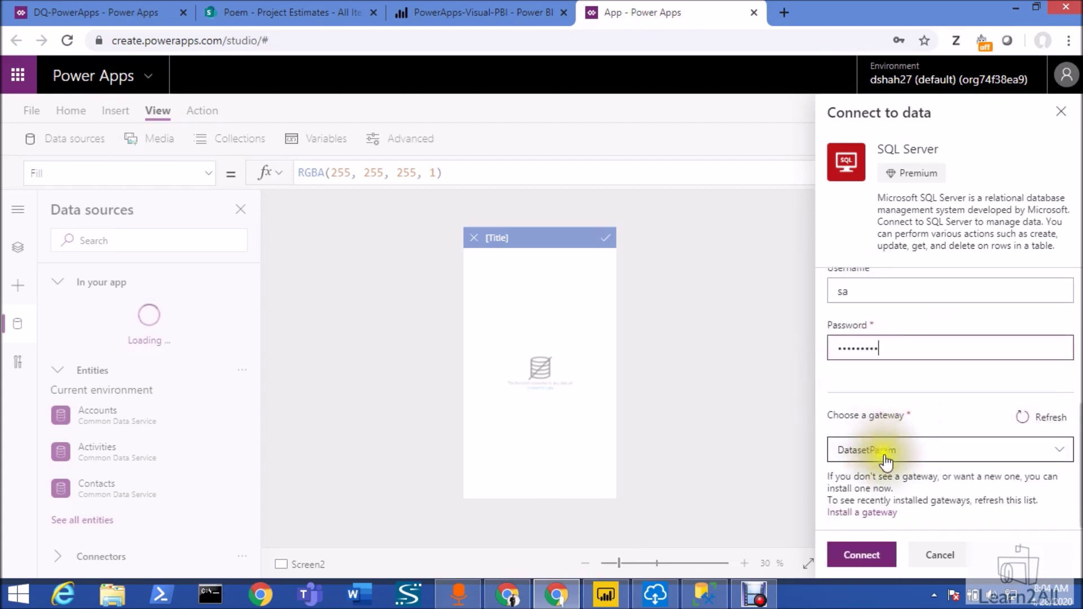
pyautogui.click(886, 460)
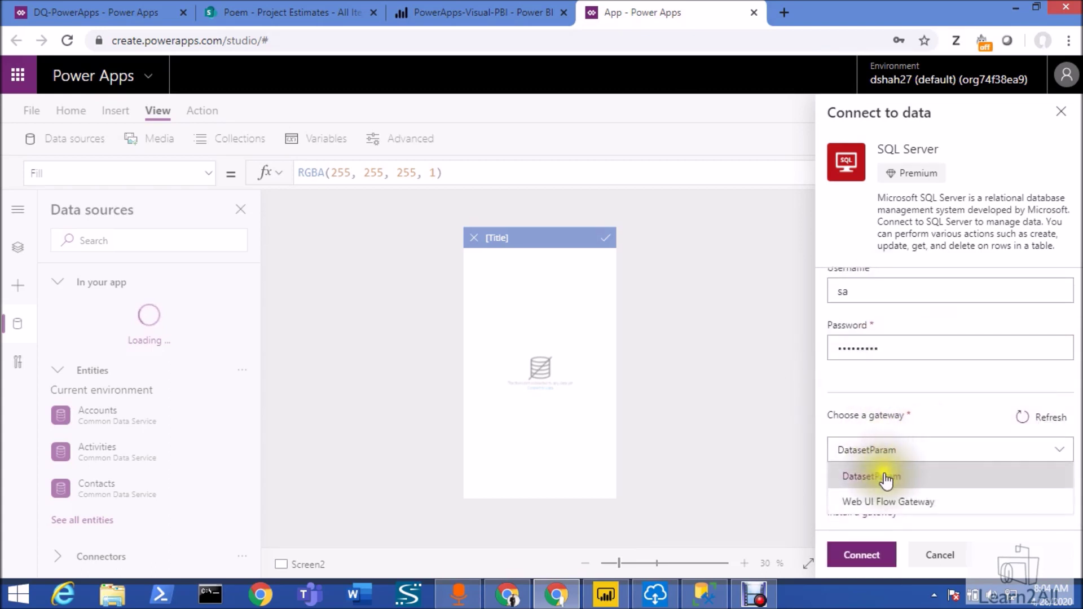
pyautogui.click(887, 476)
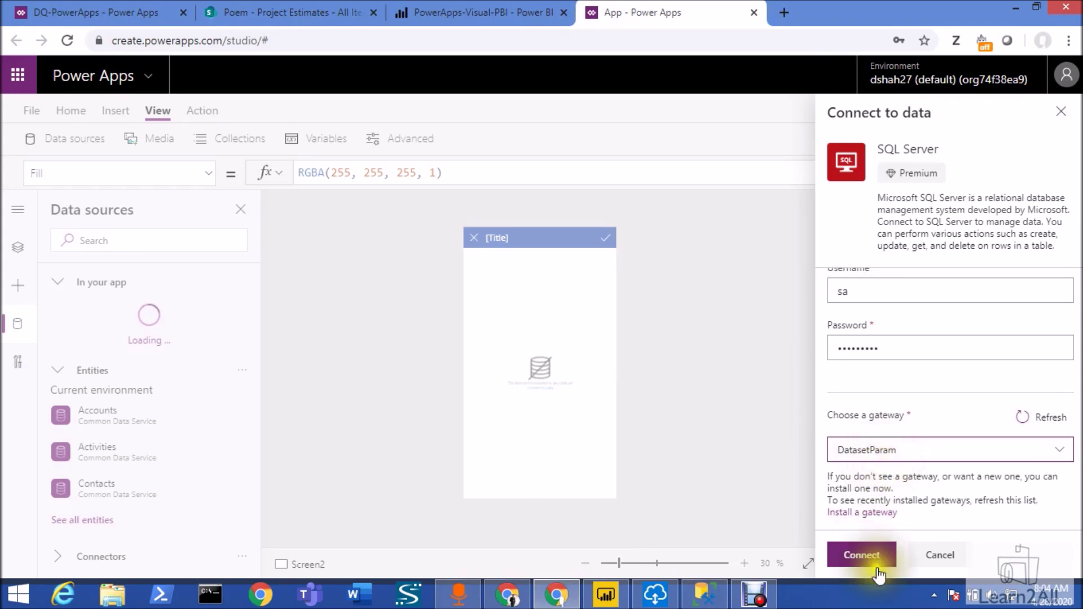
pyautogui.click(864, 556)
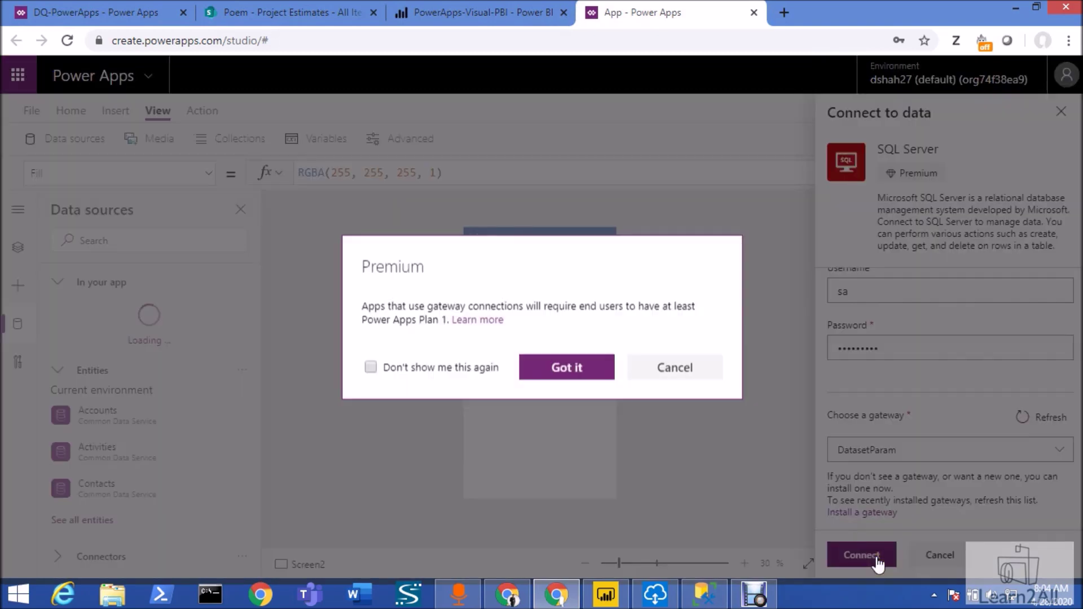
pyautogui.click(584, 374)
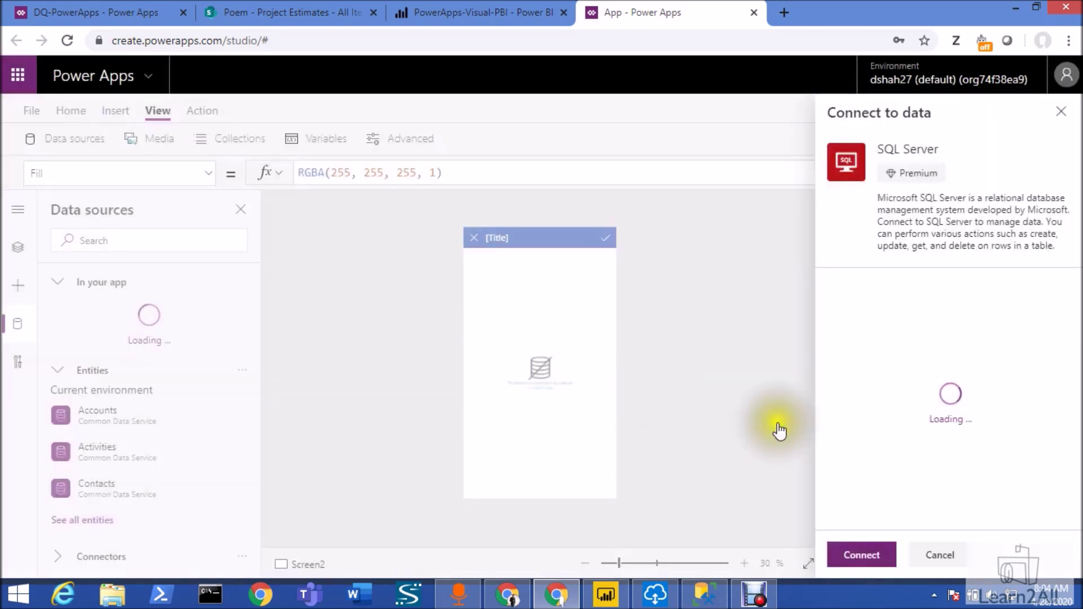
# Add the ProjectEstimates table from the SQL Server connection to the app and check its connection details
pyautogui.click(839, 208)
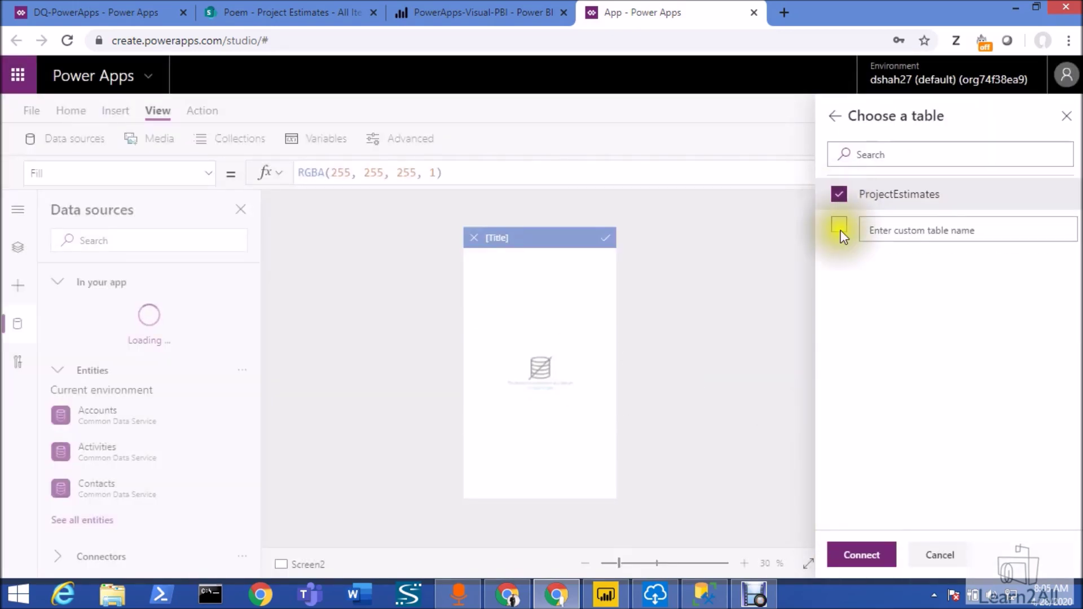
pyautogui.click(851, 557)
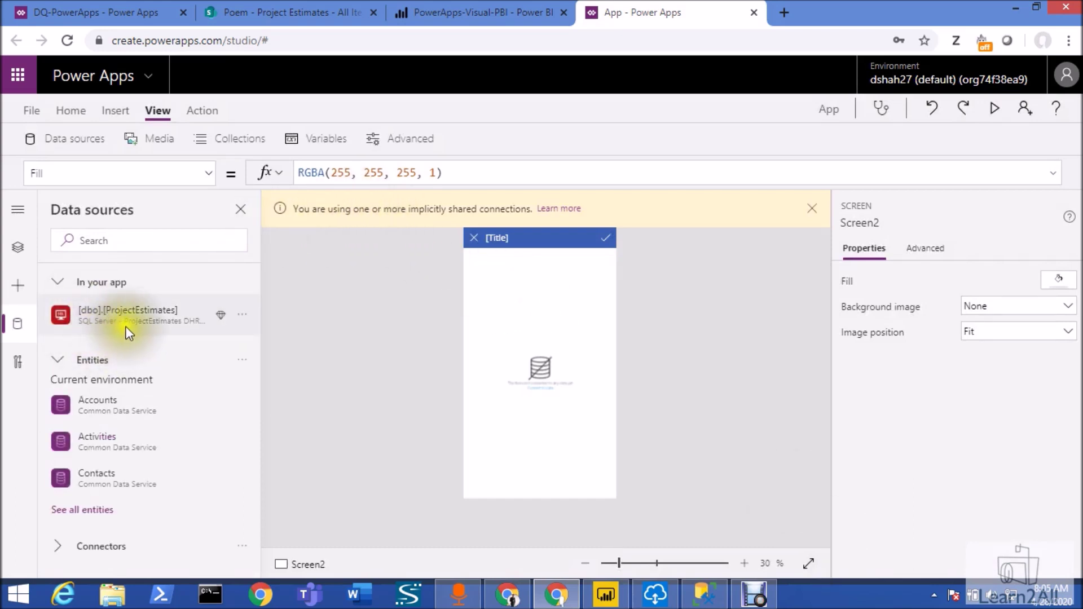
pyautogui.moveTo(131, 330)
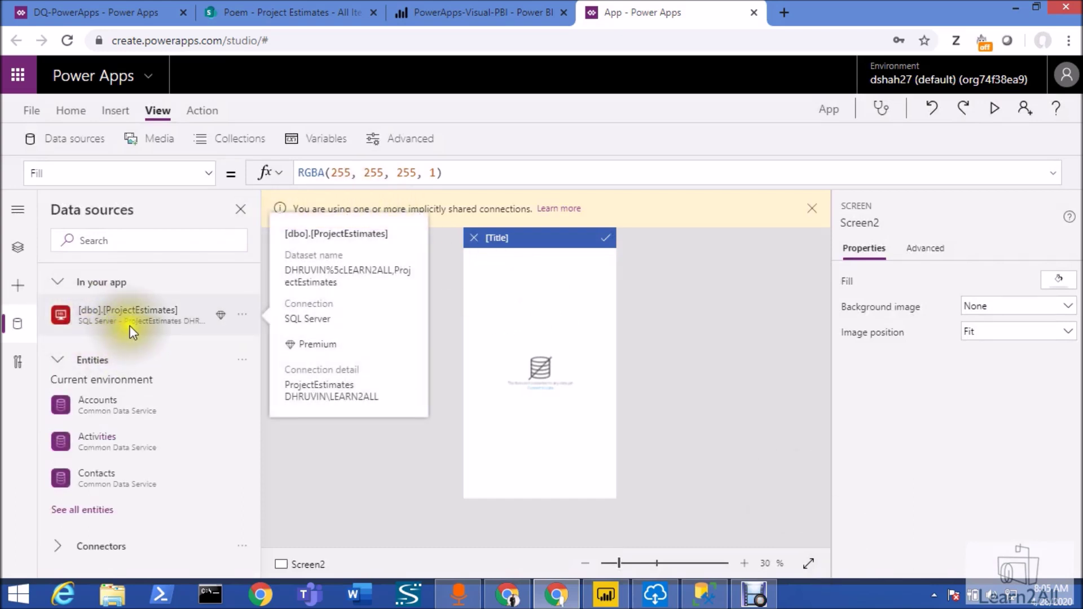
# Set the default mode of EditForm1 on Screen2 to New
pyautogui.click(27, 255)
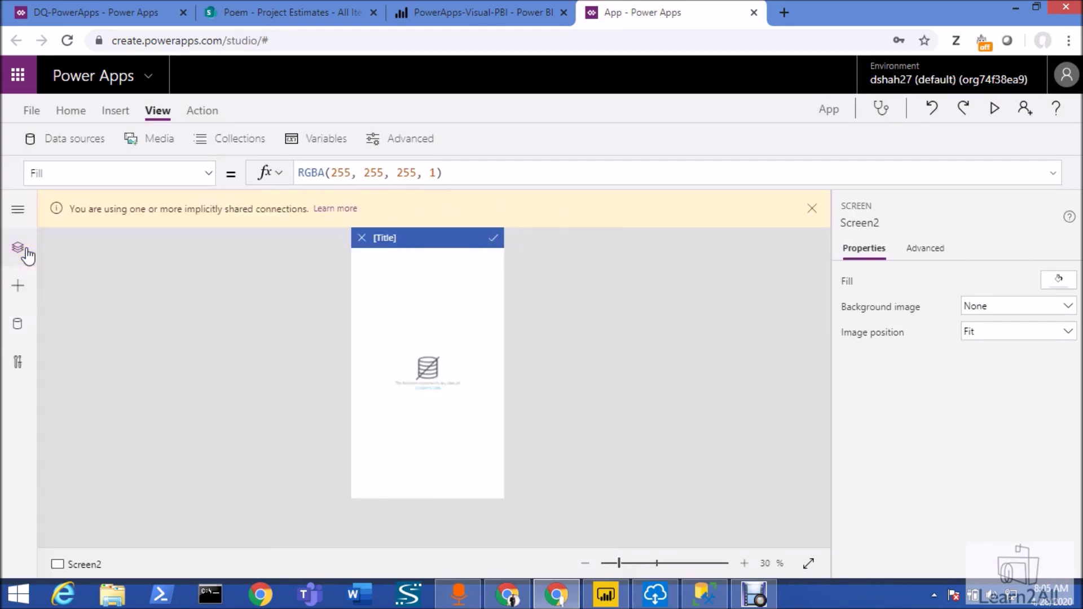
pyautogui.click(27, 255)
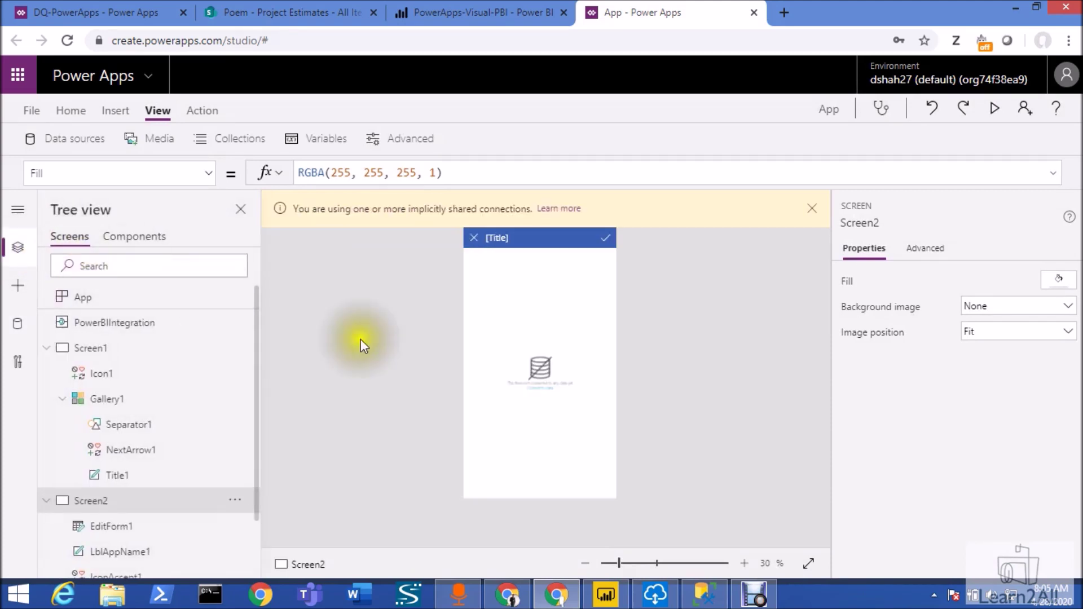
pyautogui.click(137, 527)
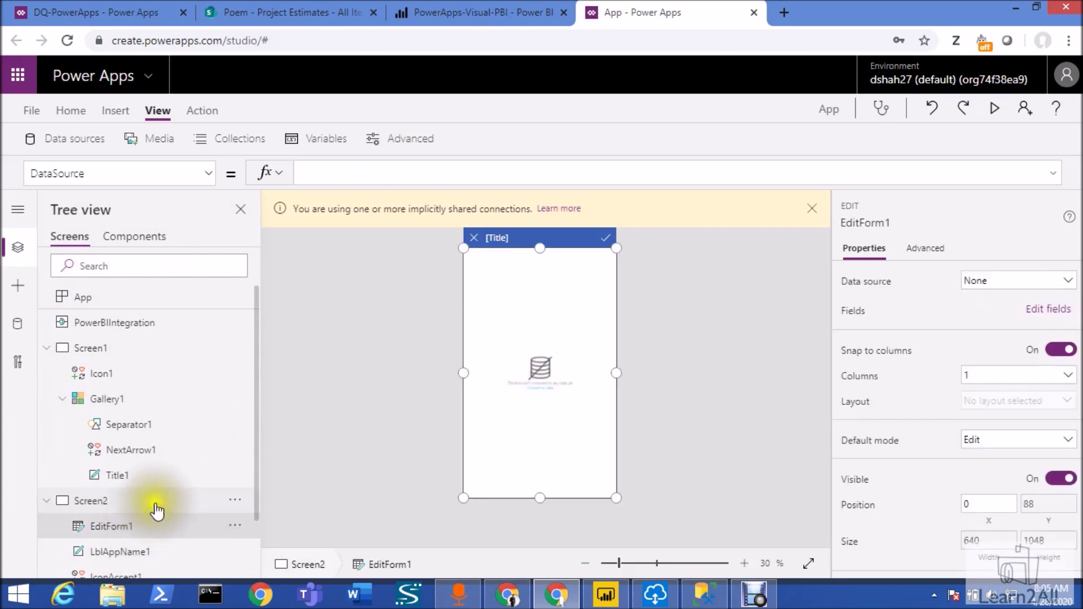
pyautogui.click(995, 450)
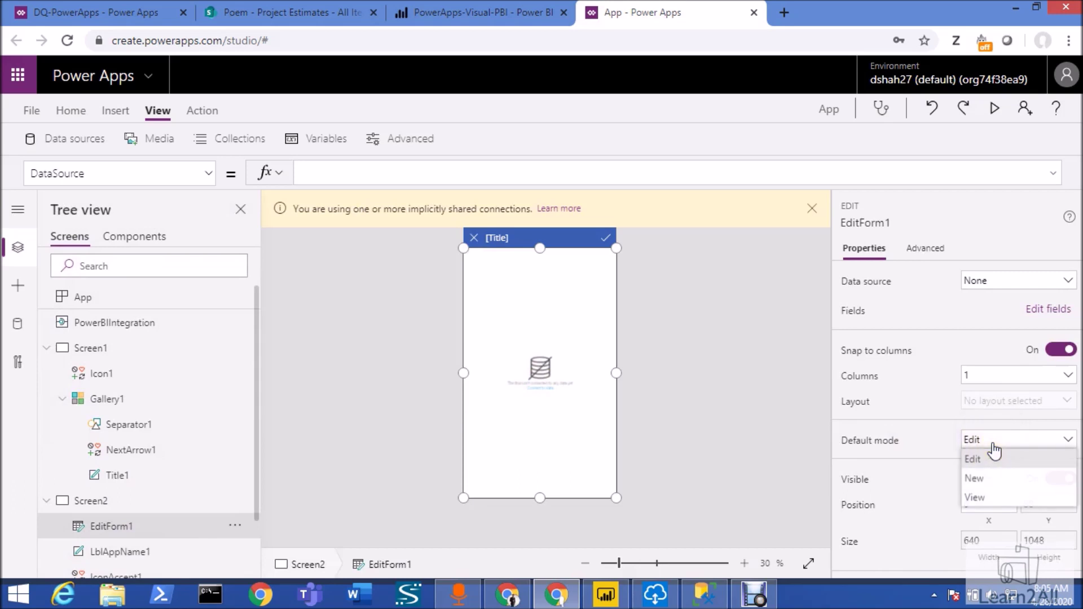
pyautogui.click(990, 476)
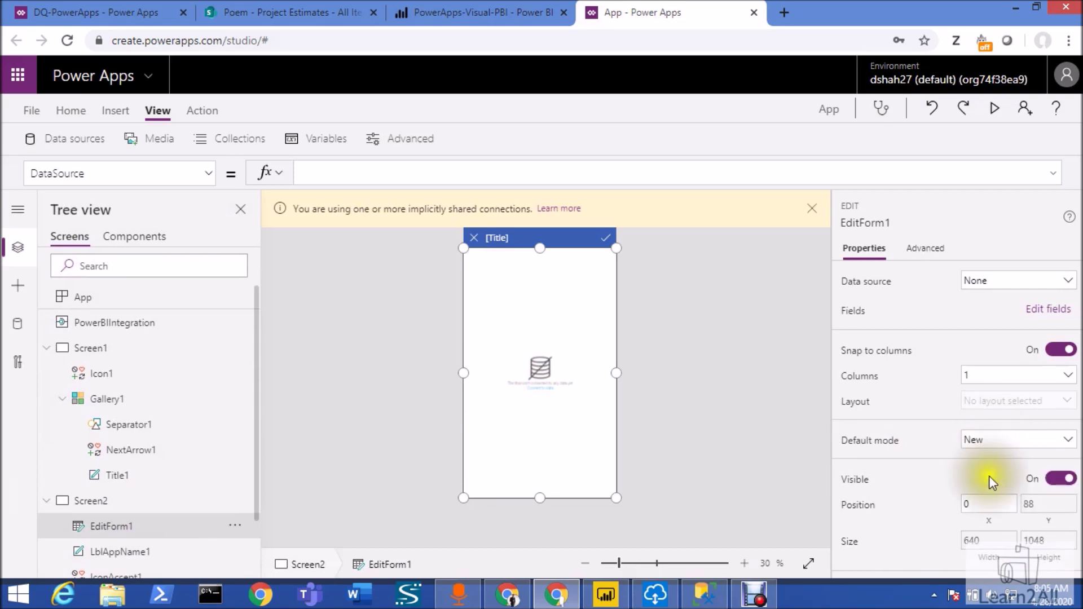
# Rename the edit form on Screen2 as NewProjectEstimates
pyautogui.doubleClick(114, 528)
pyautogui.write('Ne')
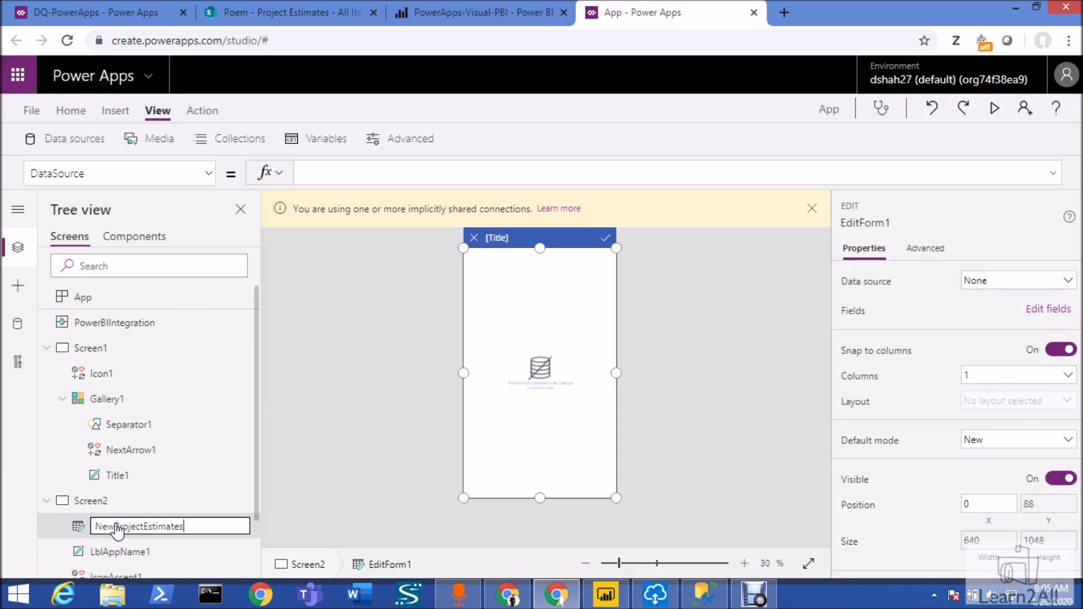
pyautogui.write('wProjectEstimates')
pyautogui.press('Return')
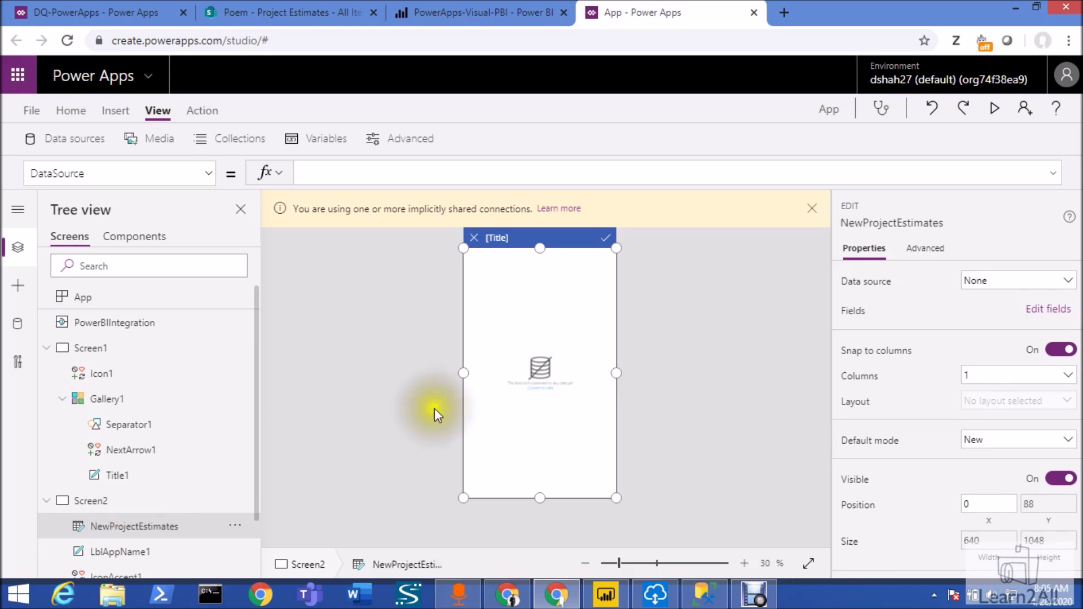
# Set the form's data source to [dbo].[ProjectEstimates] and add the Project Name, Status and Hours fields
pyautogui.click(1043, 281)
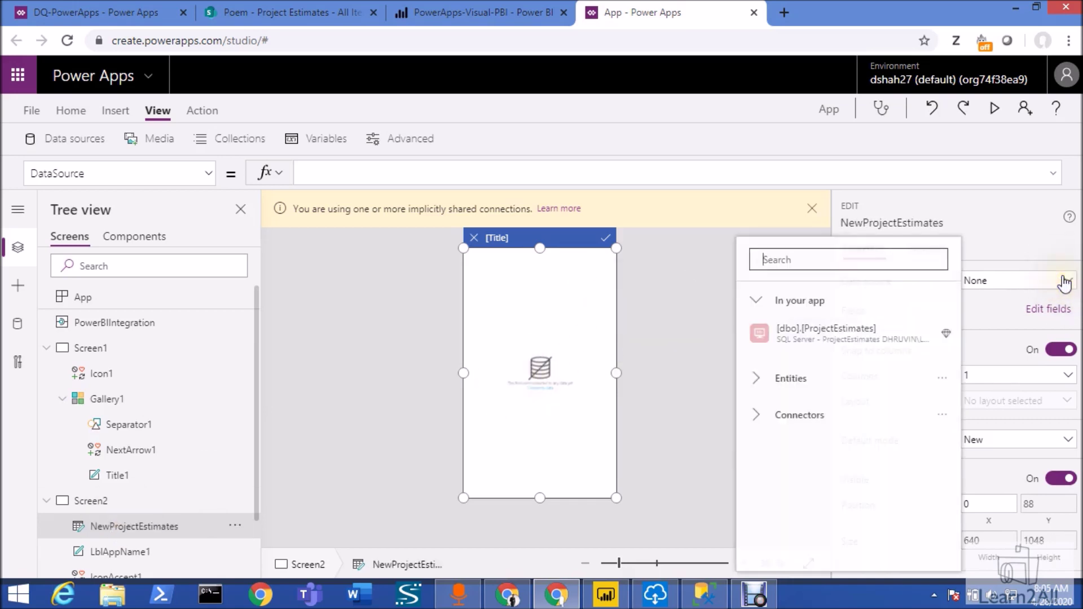
pyautogui.click(864, 333)
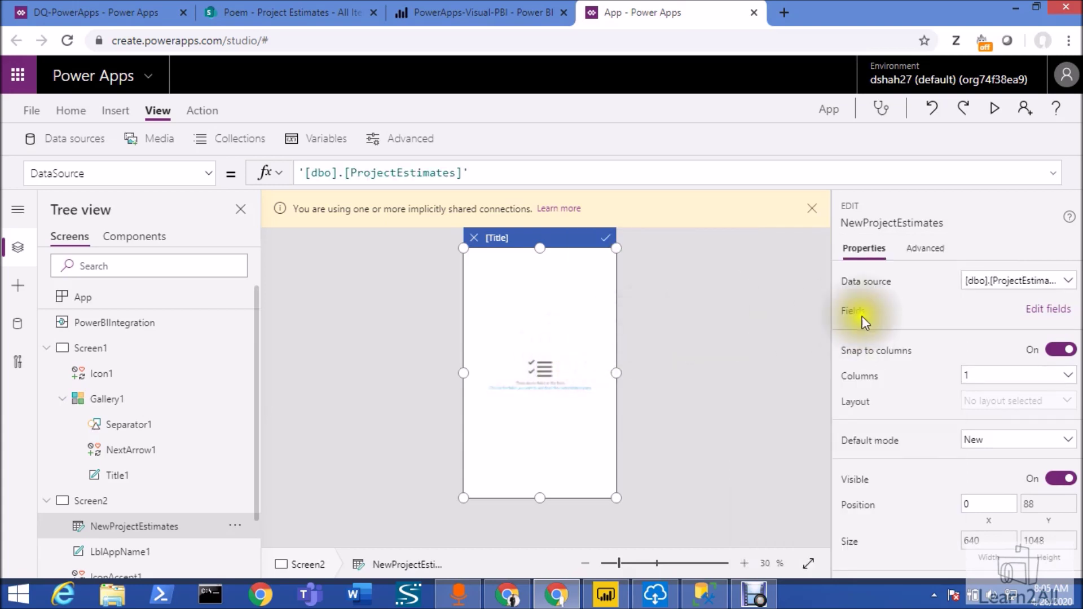
pyautogui.click(1047, 312)
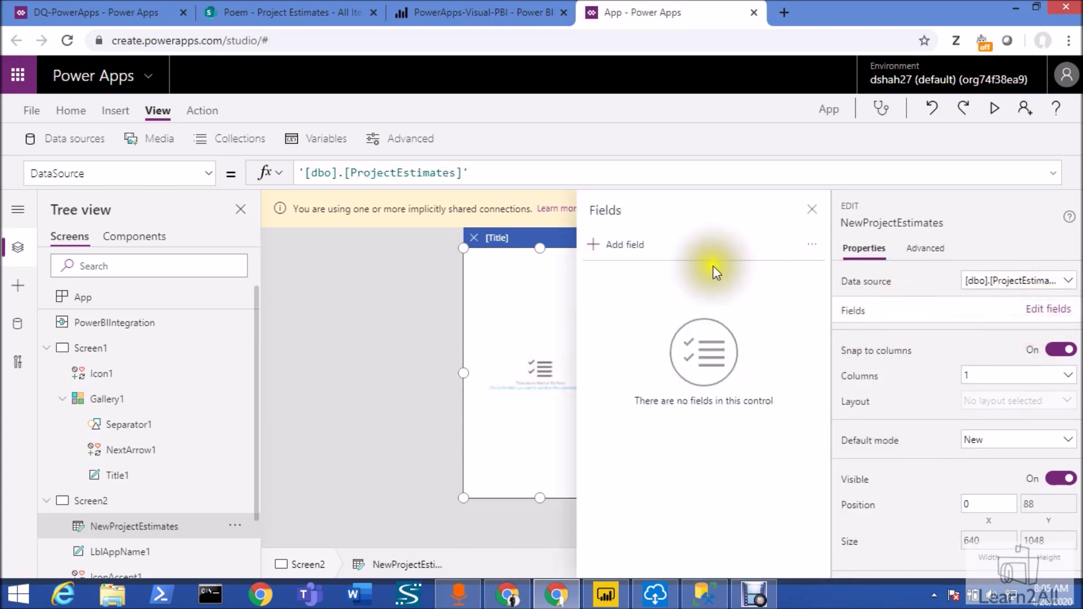
pyautogui.click(632, 248)
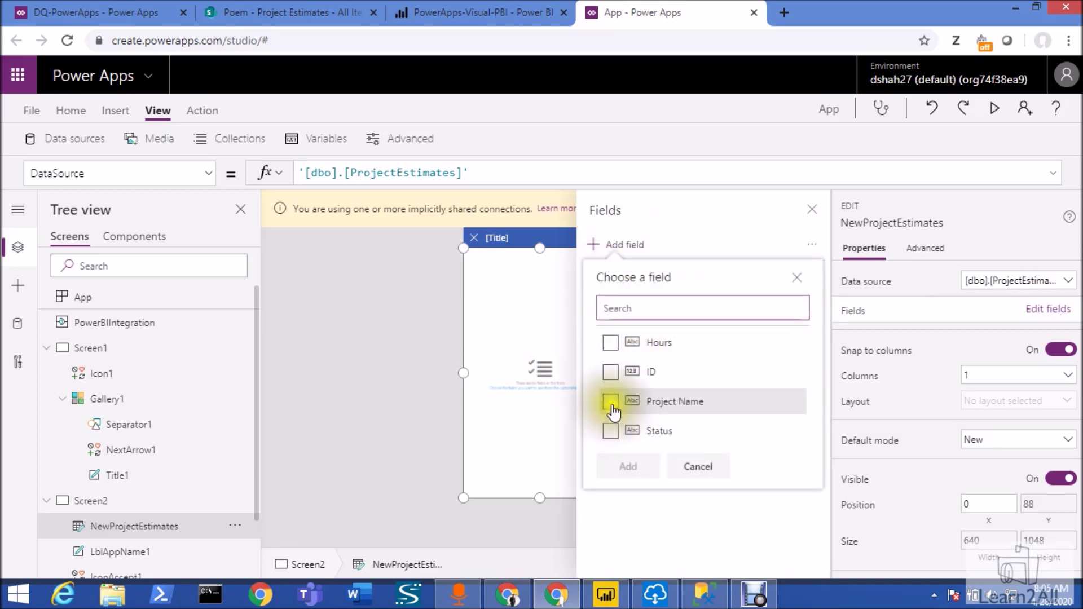
pyautogui.click(611, 402)
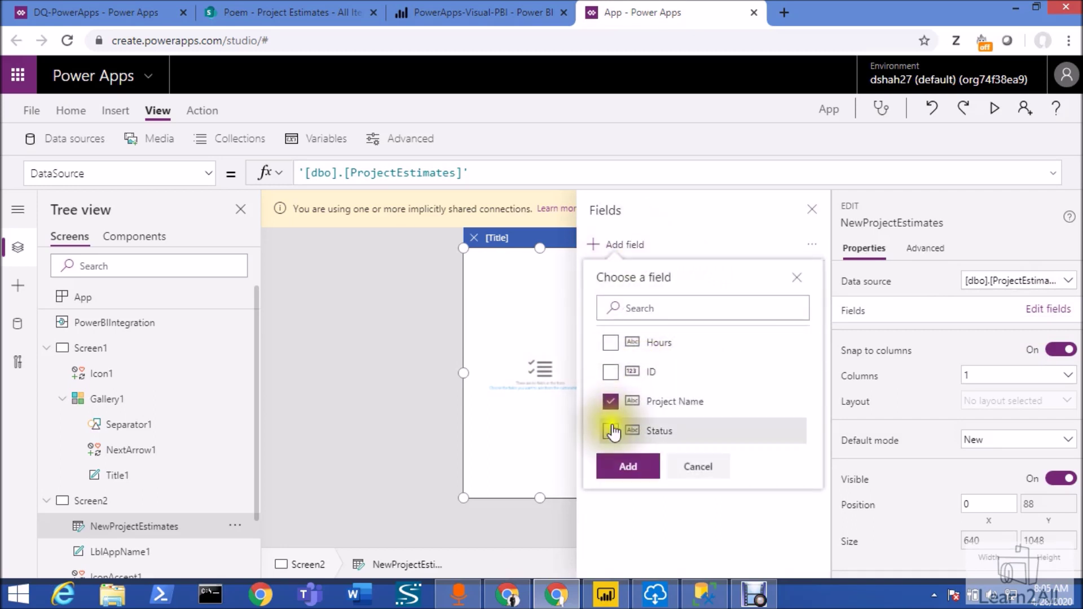
pyautogui.click(611, 431)
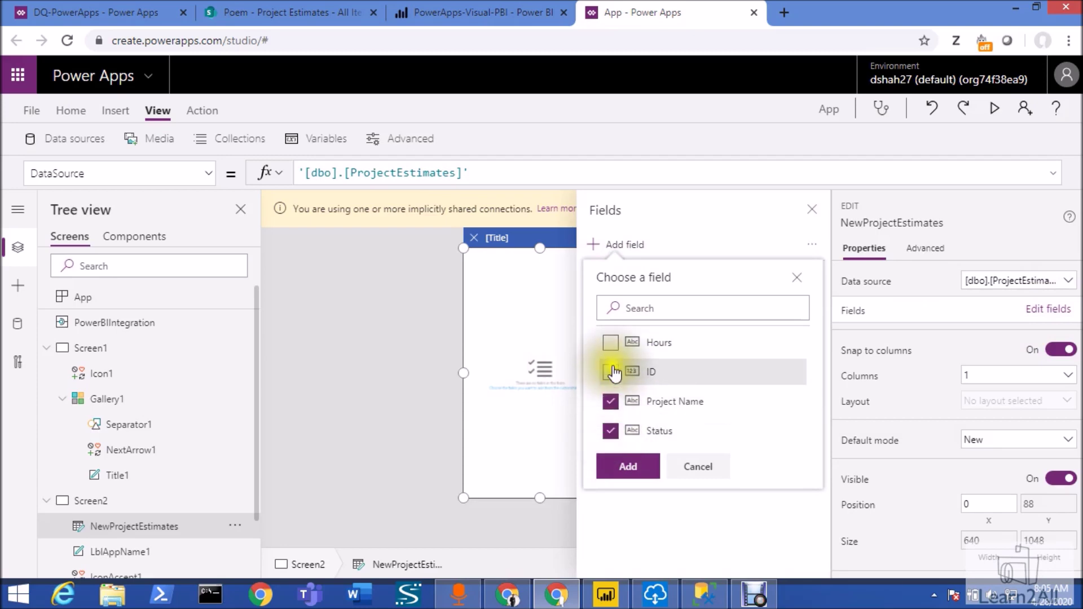
pyautogui.click(610, 343)
pyautogui.click(626, 468)
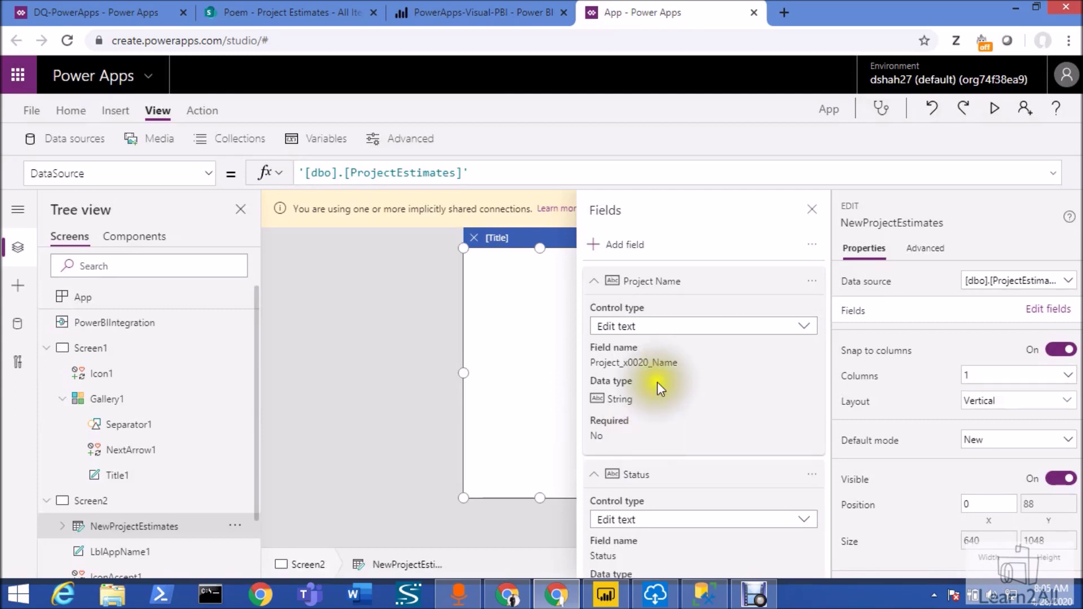
pyautogui.click(812, 210)
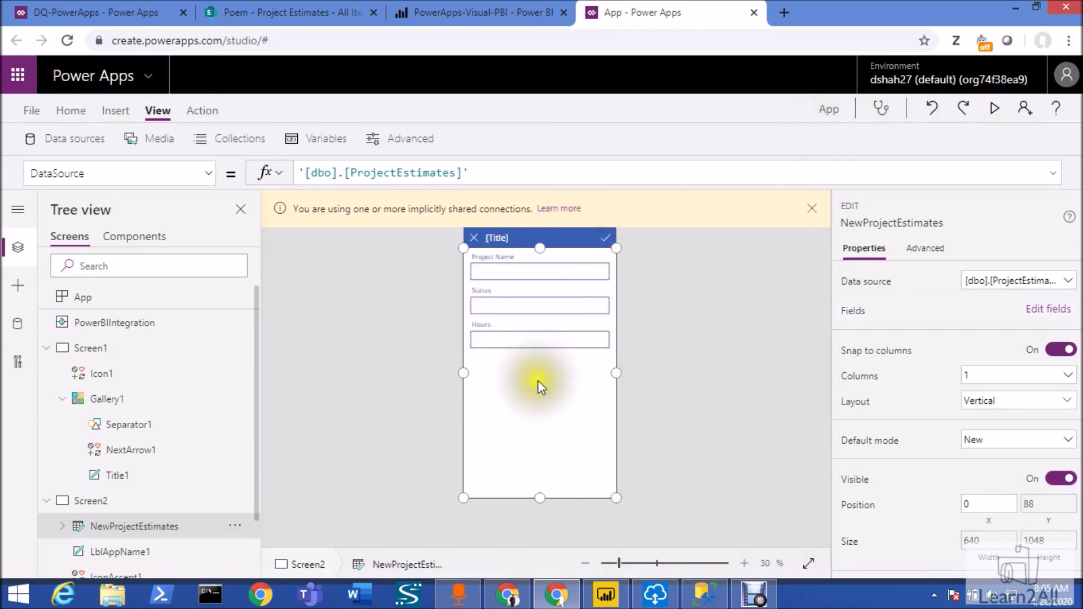
# Extend the check icon's OnSelect formula to SubmitForm(NewProjectEstimates);PowerBIIntegration.Refresh();Navigate(Screen1);
pyautogui.click(606, 242)
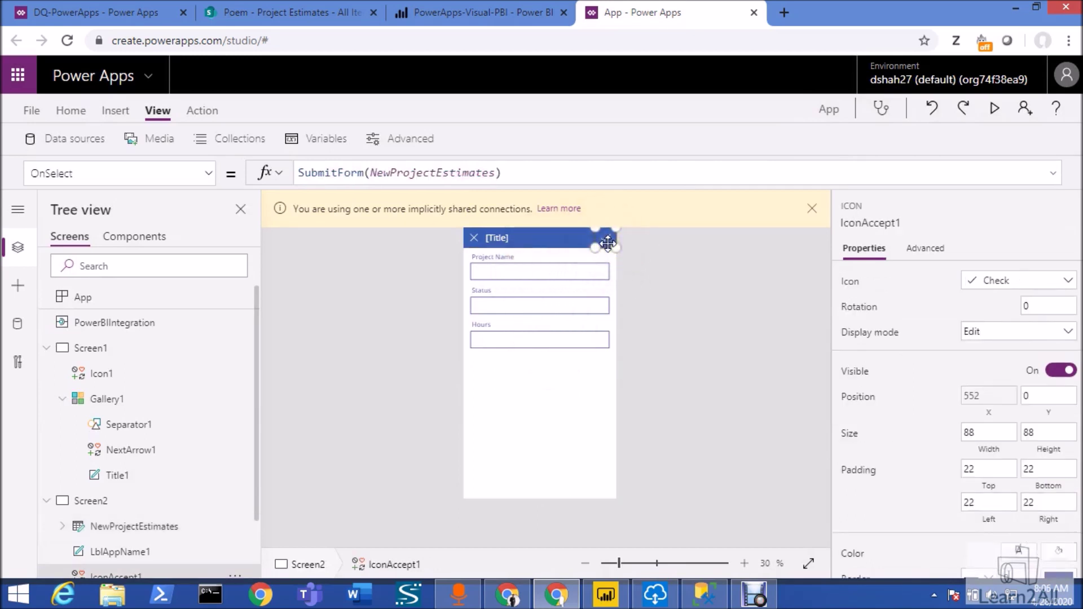
pyautogui.click(608, 243)
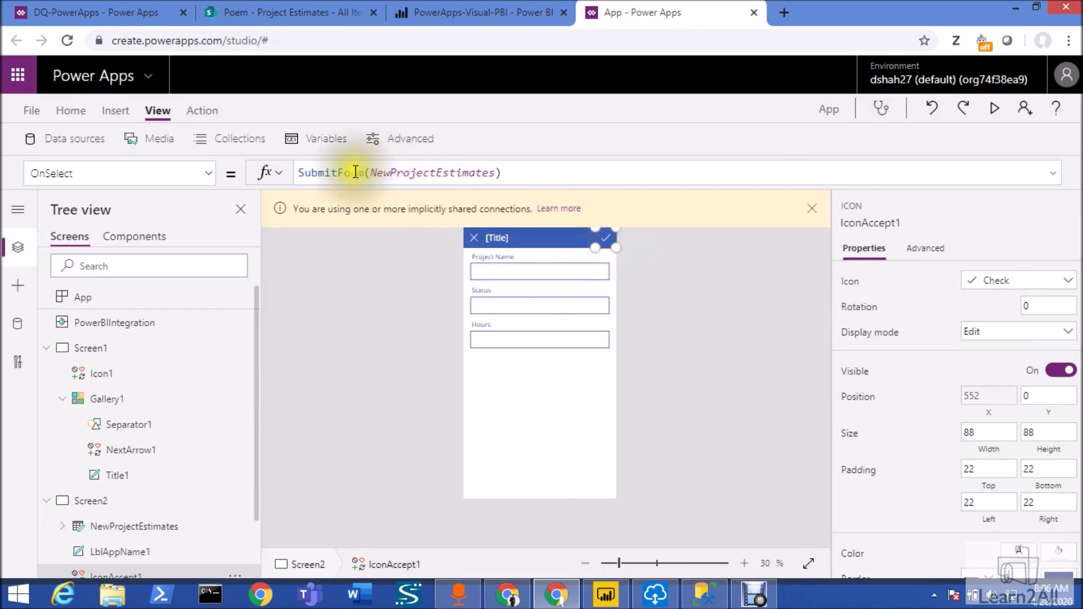
pyautogui.click(511, 172)
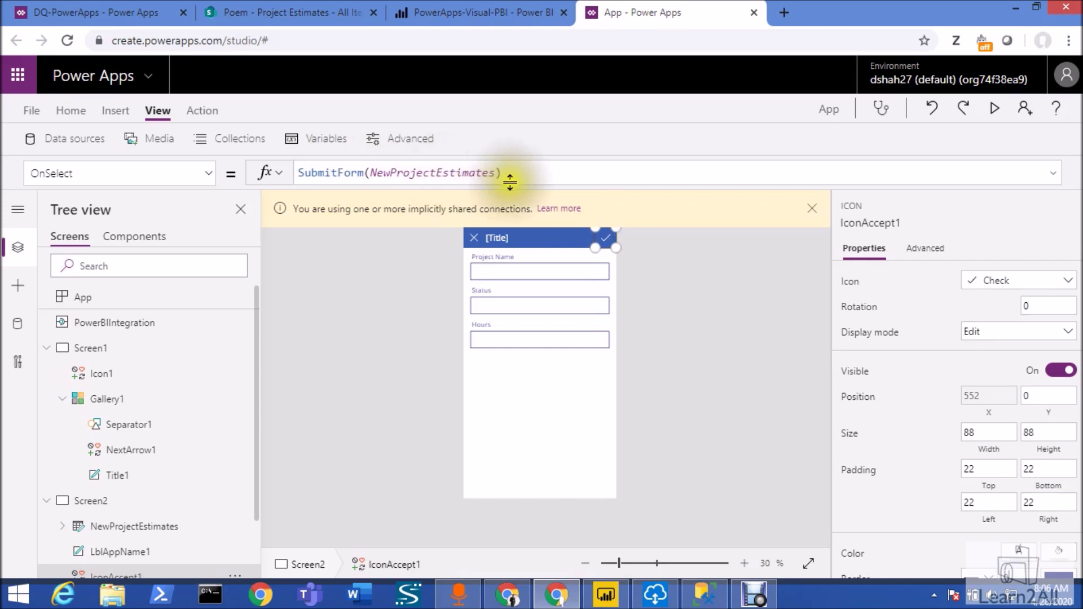
pyautogui.write(';')
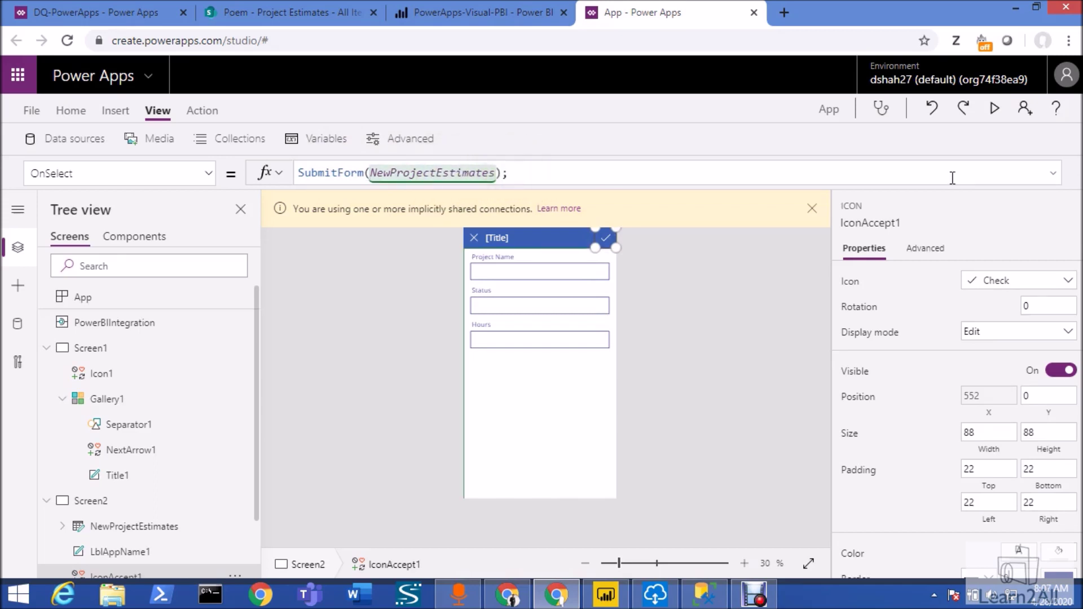
pyautogui.write('Power')
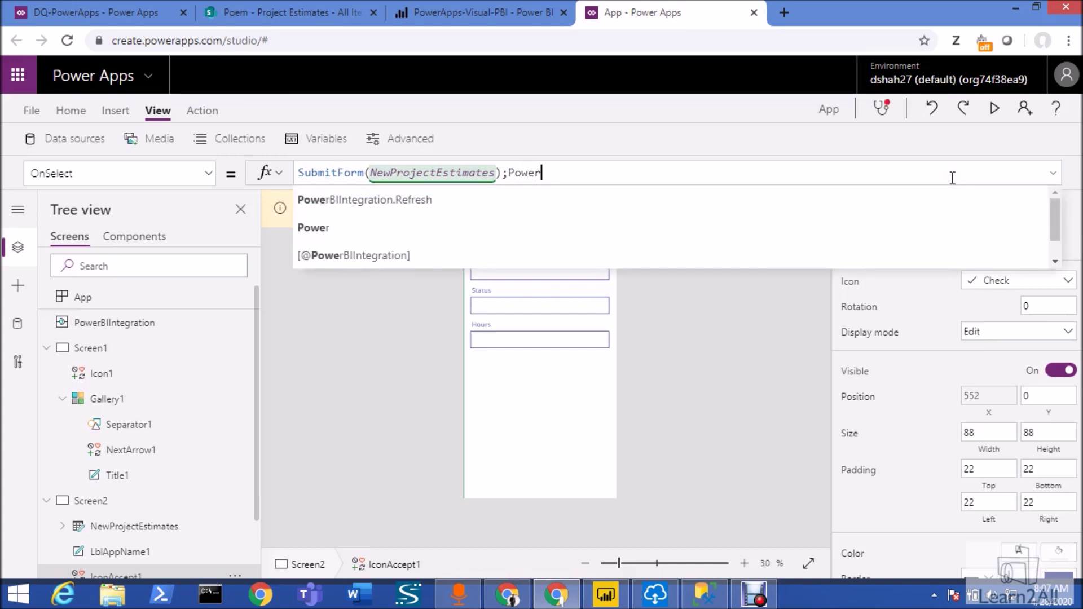
pyautogui.press('Tab')
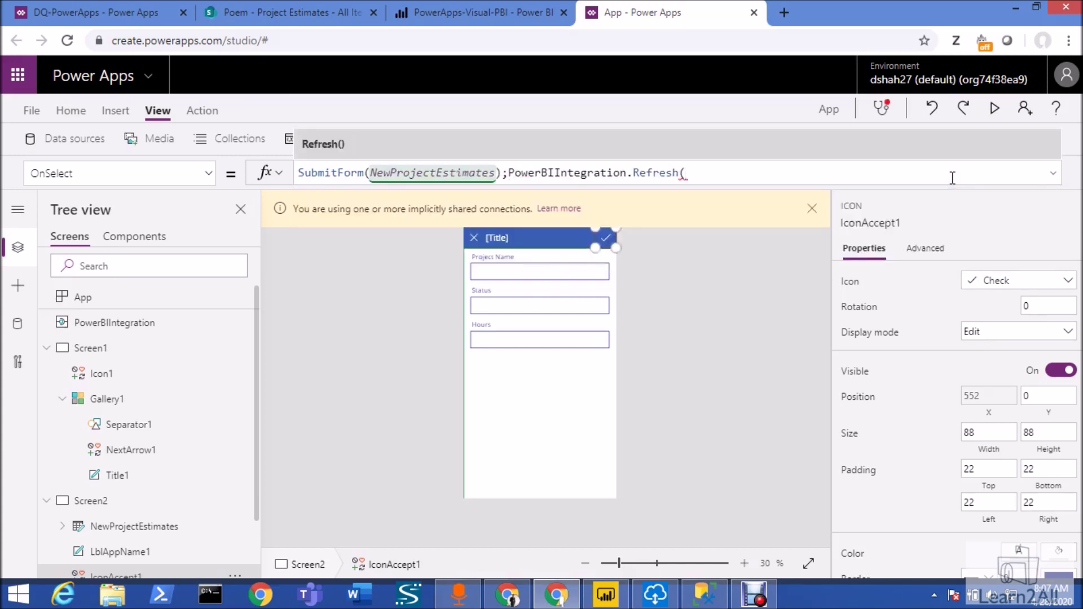
pyautogui.write(');')
pyautogui.write('Nav')
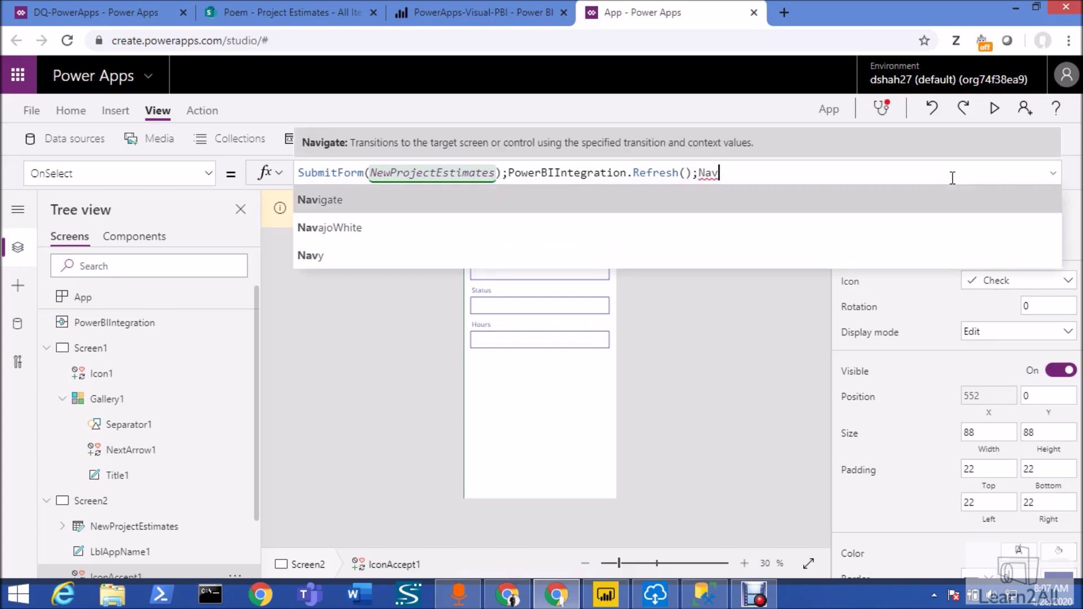
pyautogui.press('Tab')
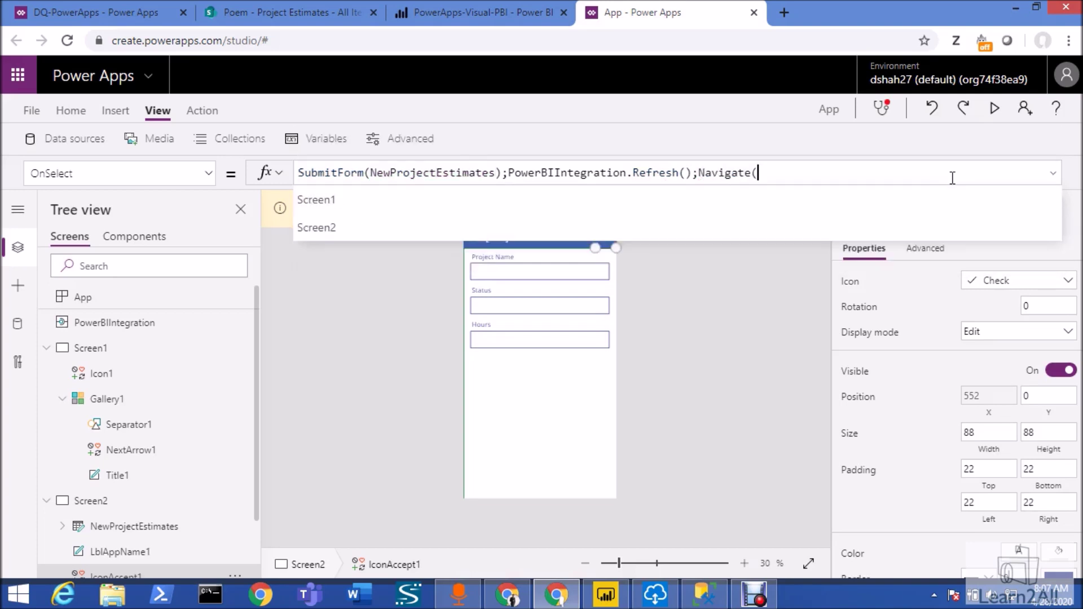
pyautogui.press('Tab')
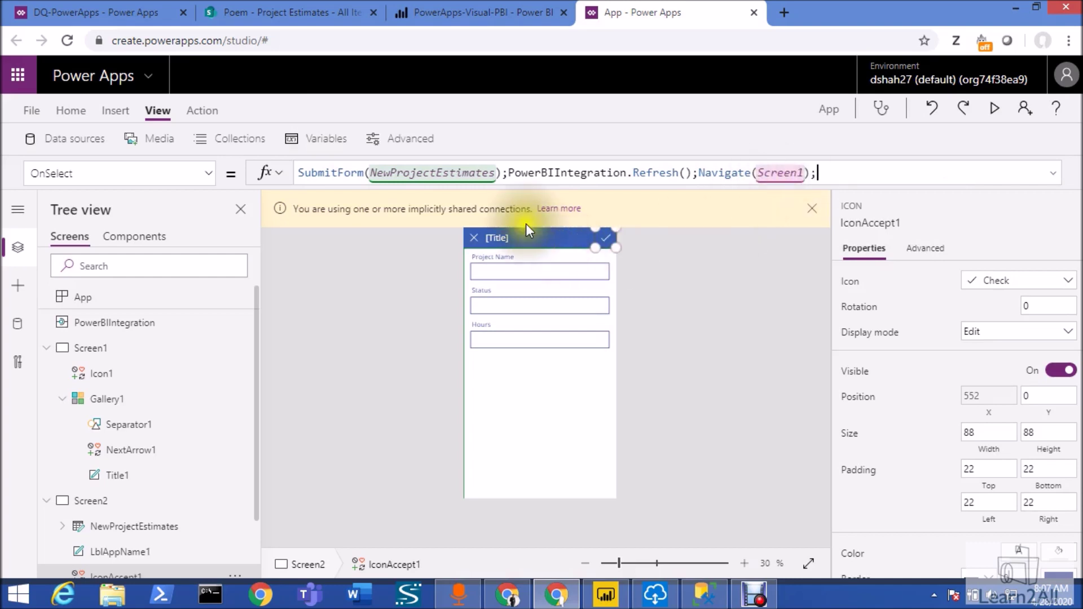
# Set the cancel icon's OnSelect formula to Back(); and delete the [Title] label from the form header
pyautogui.click(475, 240)
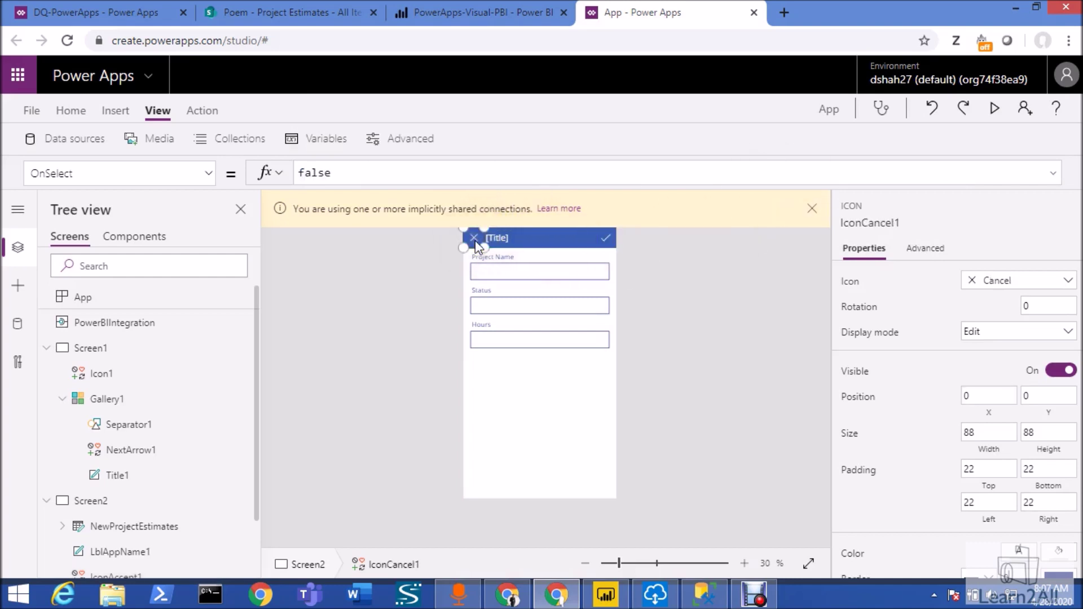
pyautogui.doubleClick(459, 176)
pyautogui.write('Bac')
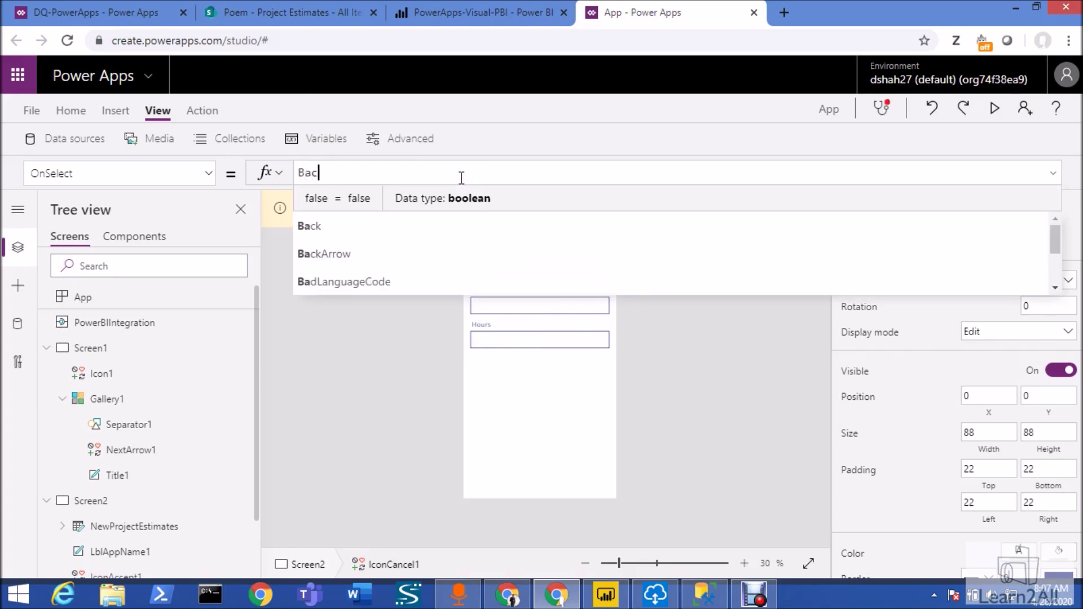
pyautogui.write('k();')
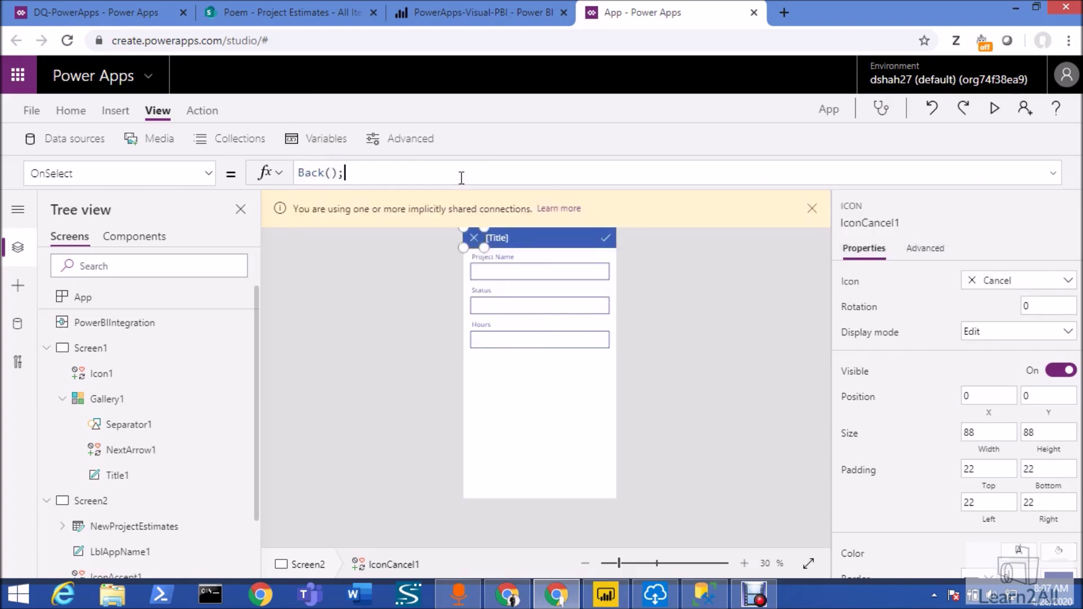
pyautogui.click(529, 244)
pyautogui.press('Delete')
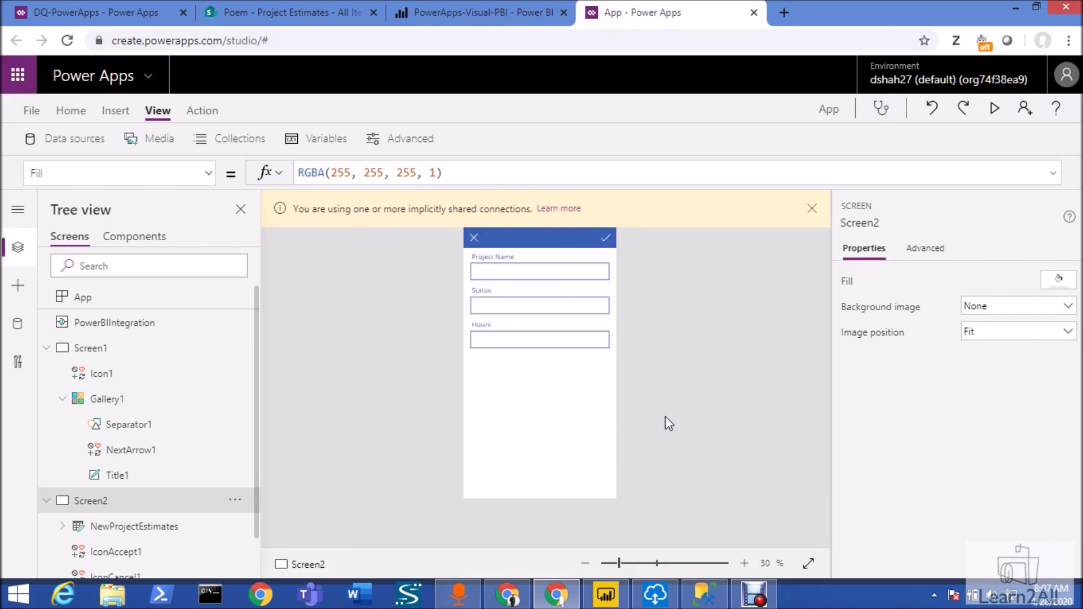
# Save the app to the cloud under the name PowerApps and PowerBI
pyautogui.hotkey('ctrl', 'shift', 's')
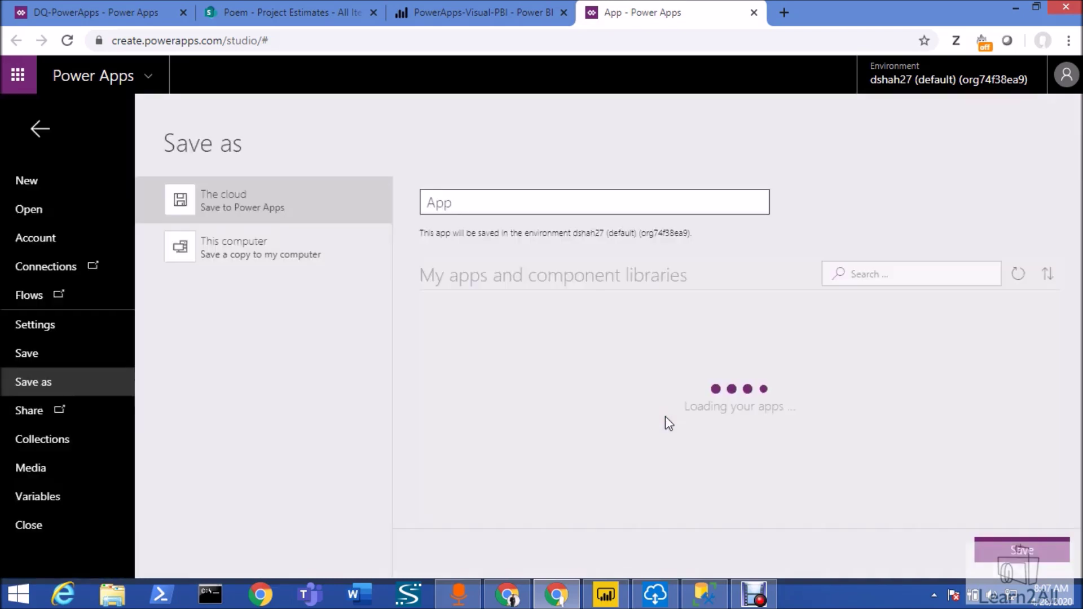
pyautogui.doubleClick(532, 203)
pyautogui.write('PowerApps and PowerBI')
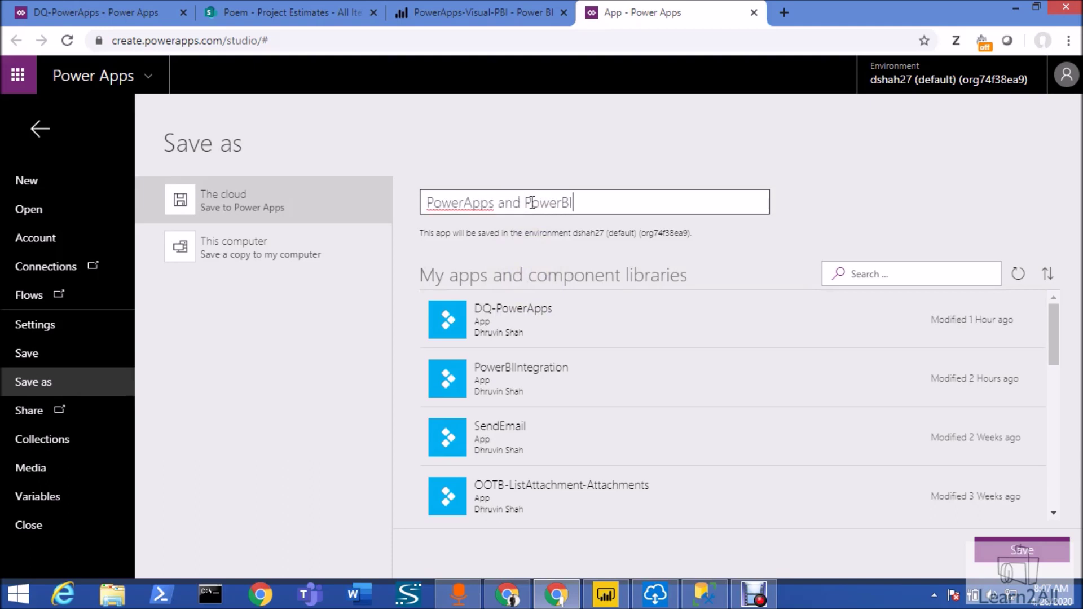
pyautogui.press('Return')
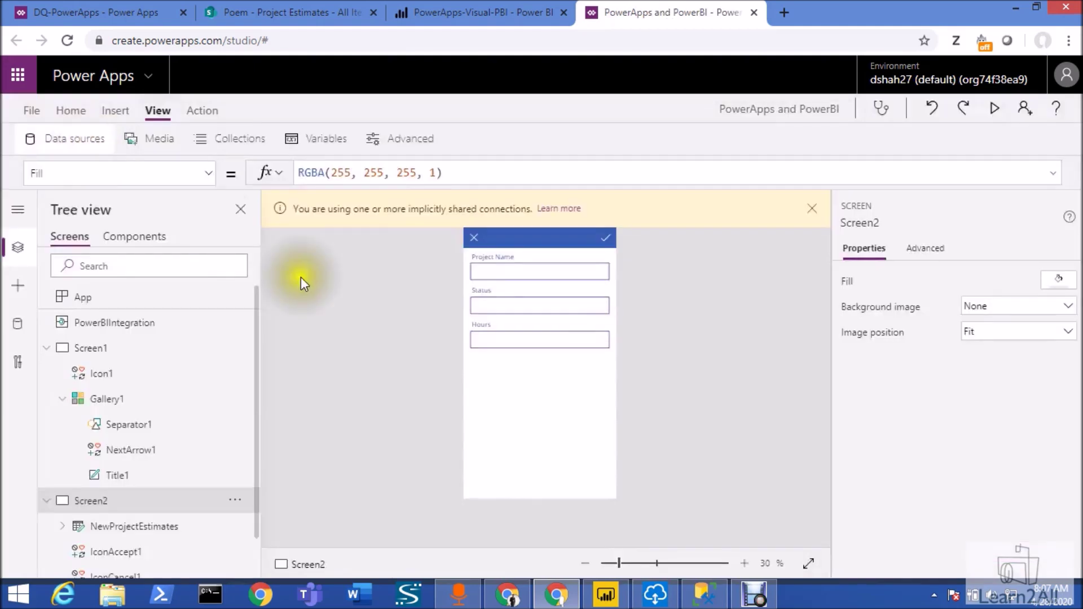
# Collapse Screen1 and Screen2 in the tree and add a third screen based on the form layout
pyautogui.click(126, 355)
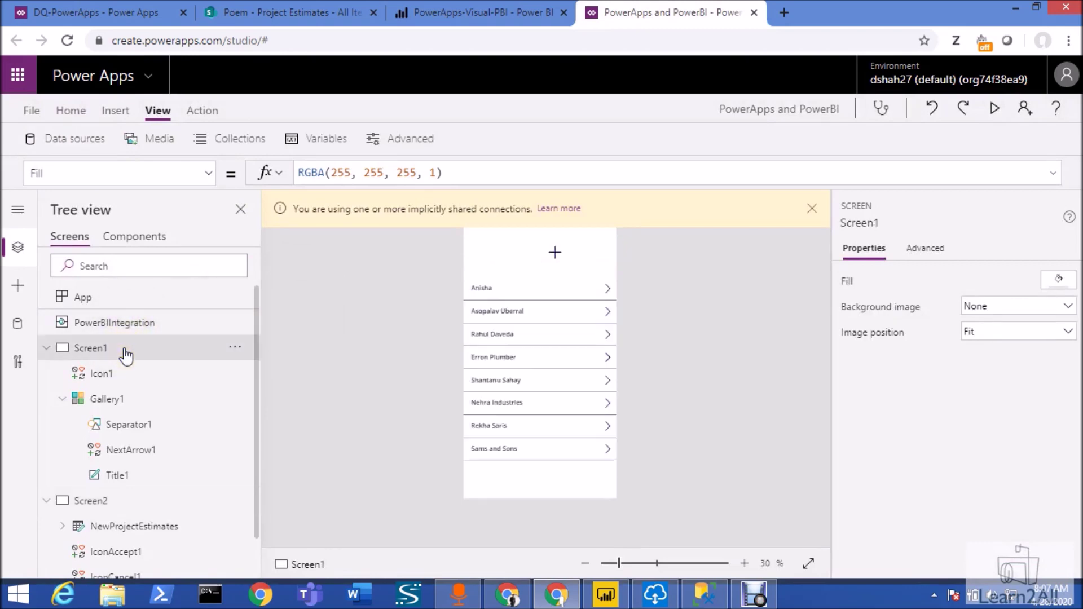
pyautogui.click(500, 288)
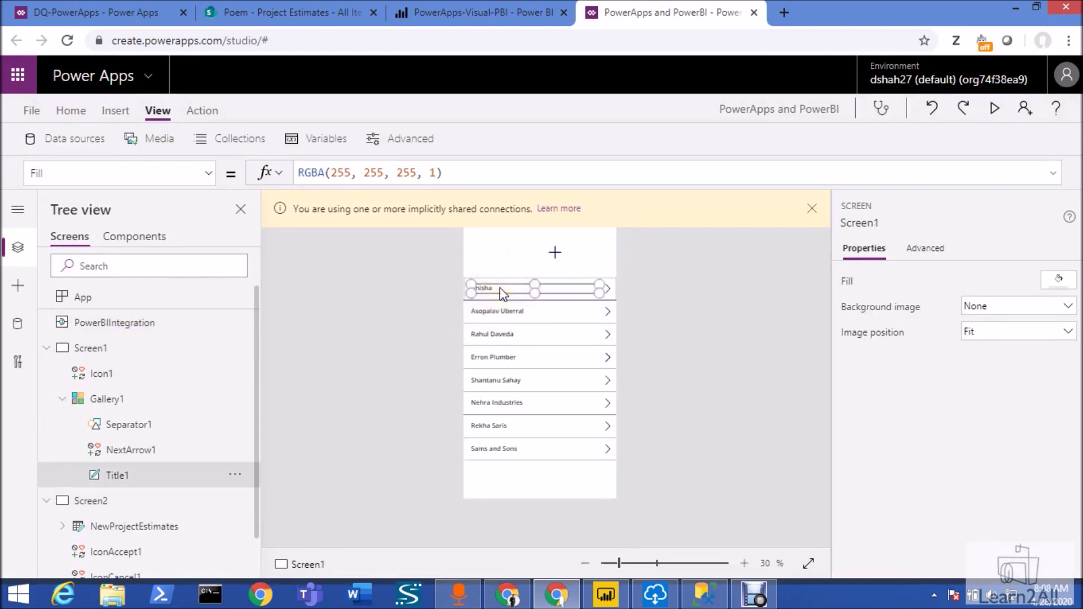
pyautogui.click(611, 290)
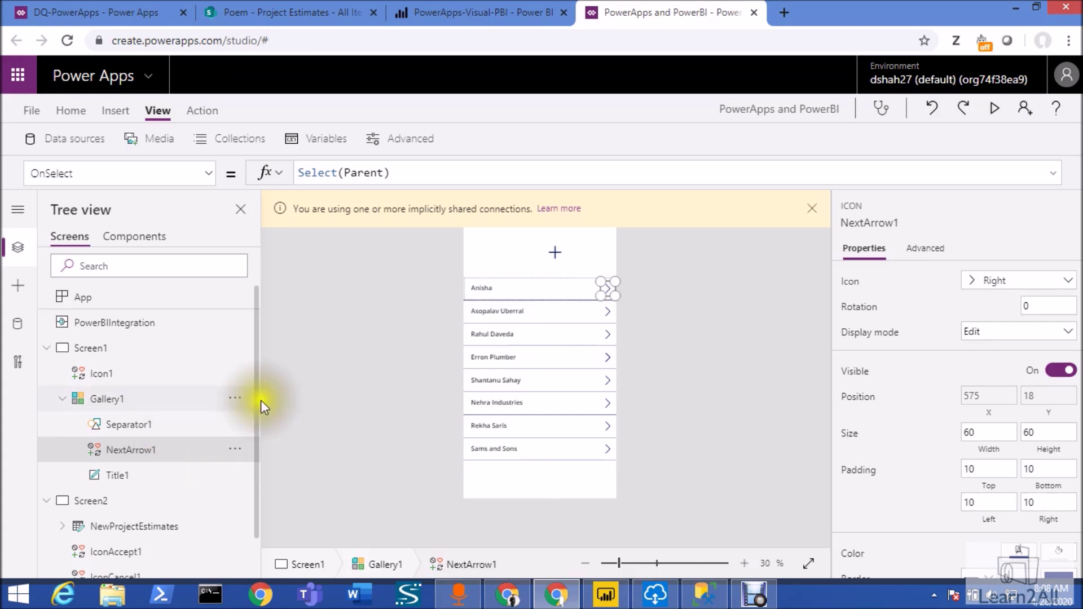
pyautogui.click(89, 350)
pyautogui.click(47, 350)
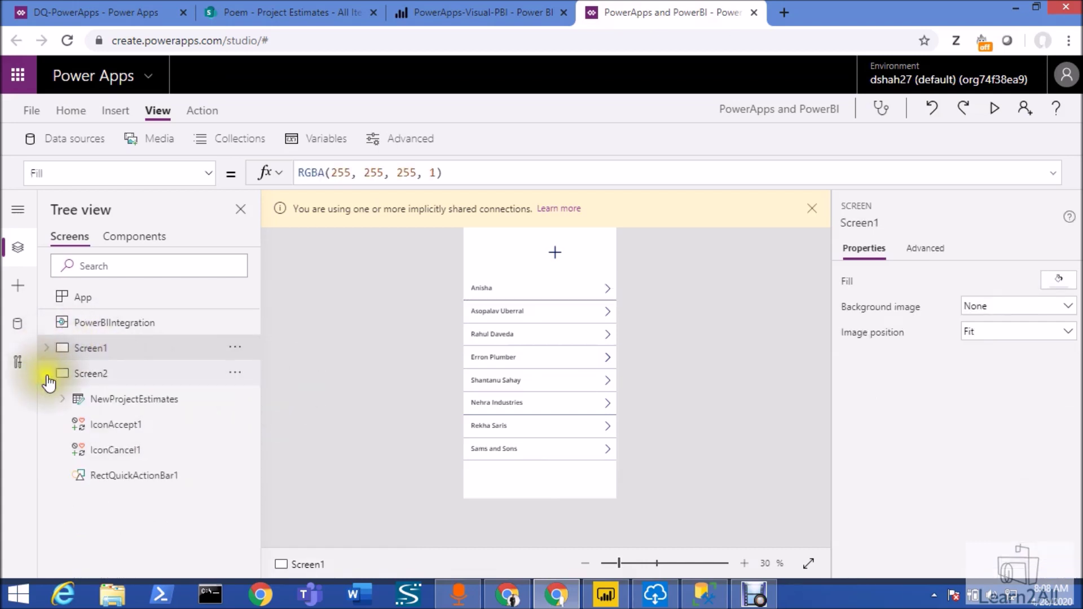
pyautogui.click(47, 374)
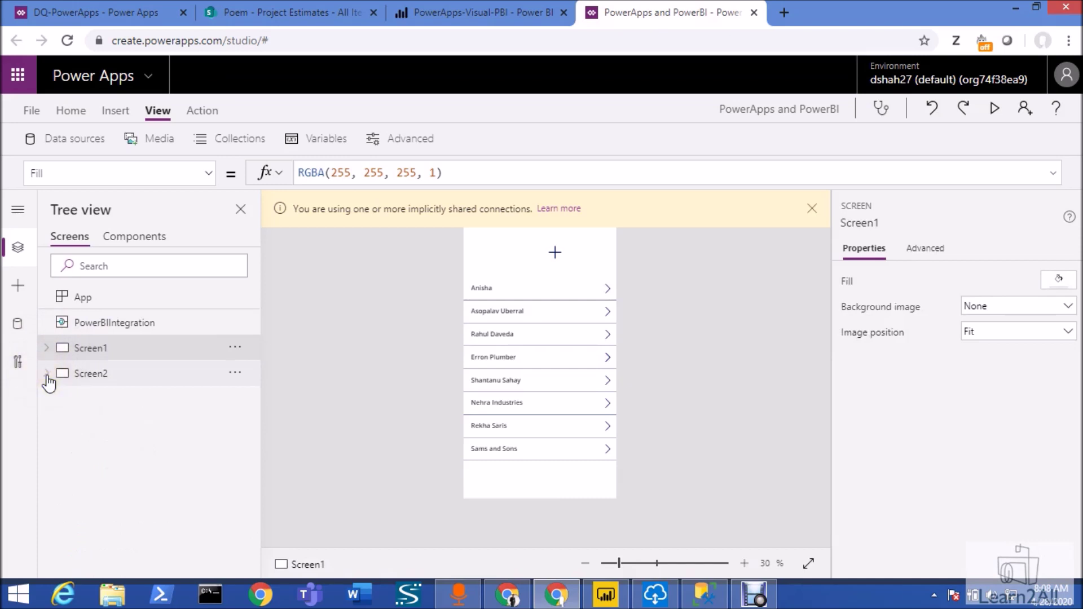
pyautogui.click(114, 111)
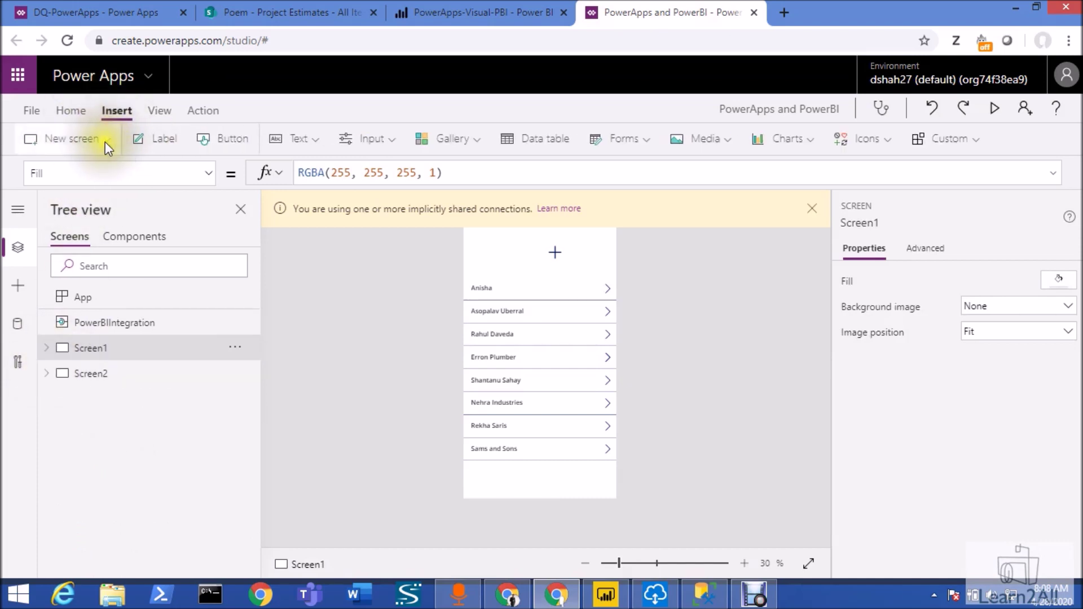
pyautogui.click(105, 141)
pyautogui.click(87, 257)
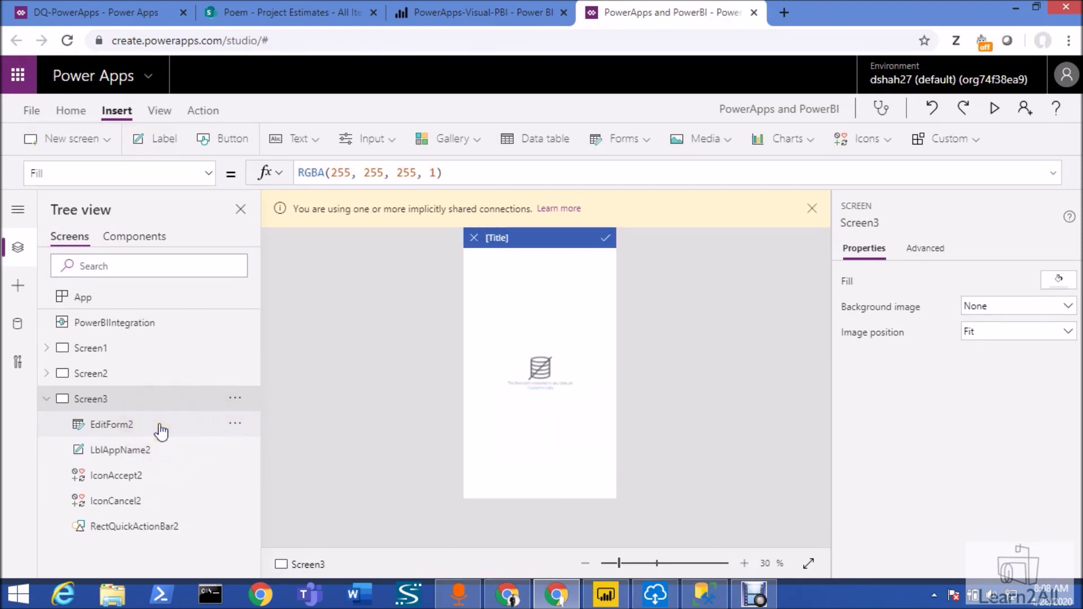
# Set the data source of the edit form on Screen3 to [dbo].[ProjectEstimates]
pyautogui.click(161, 430)
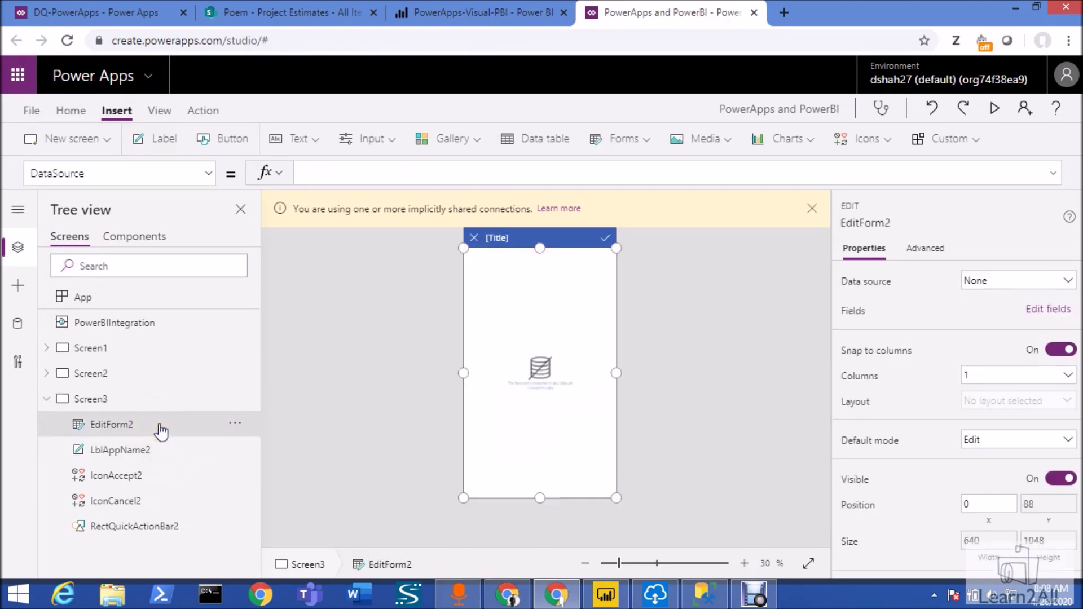
pyautogui.click(996, 282)
pyautogui.click(813, 333)
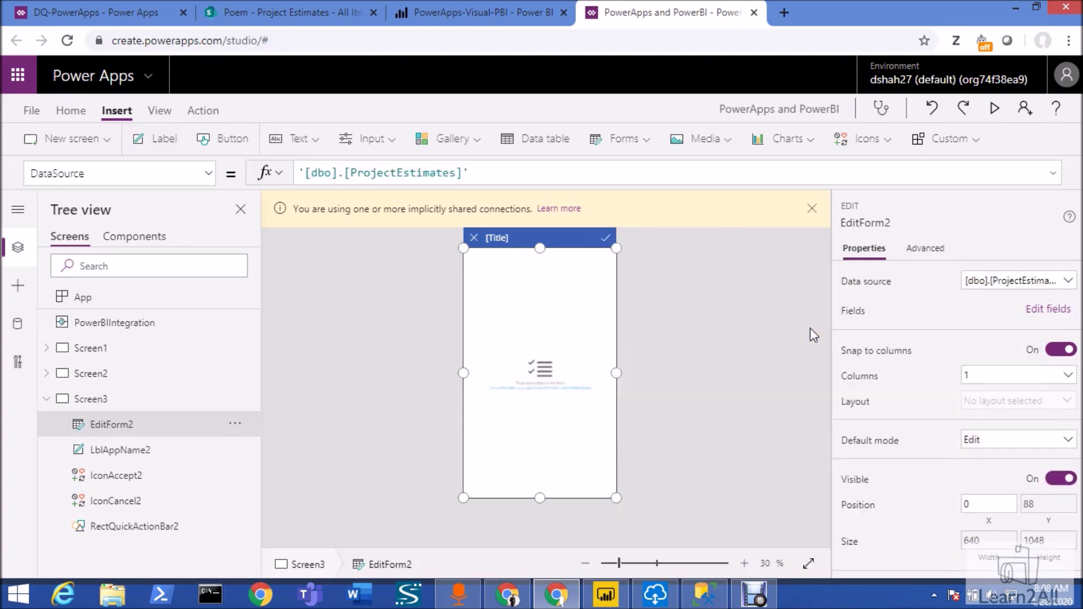
pyautogui.click(483, 336)
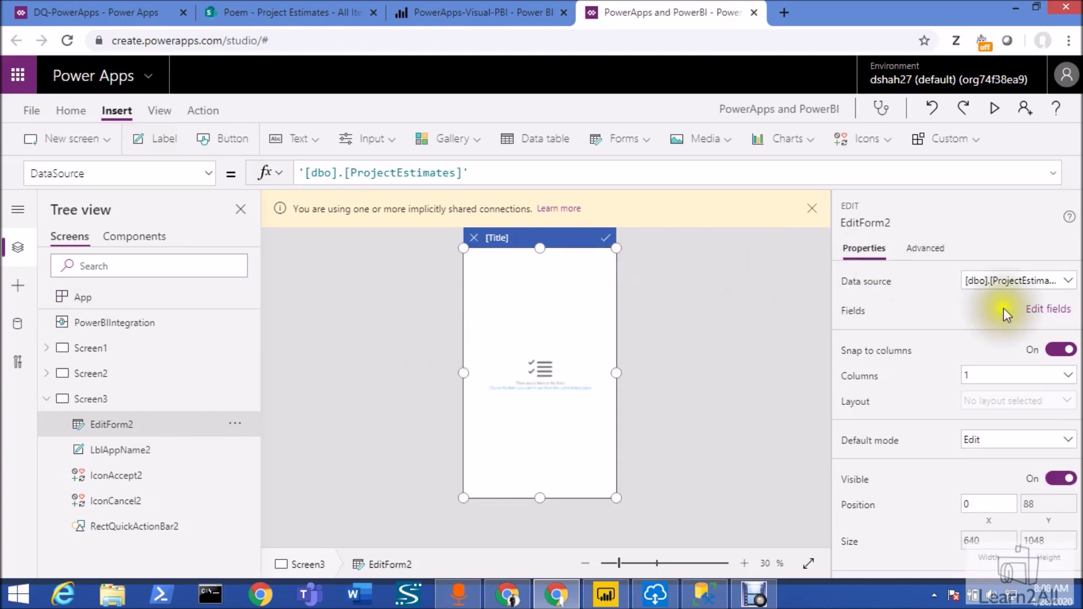
# Add the Project Name, Status and Hours fields to the edit form on Screen3
pyautogui.click(1051, 310)
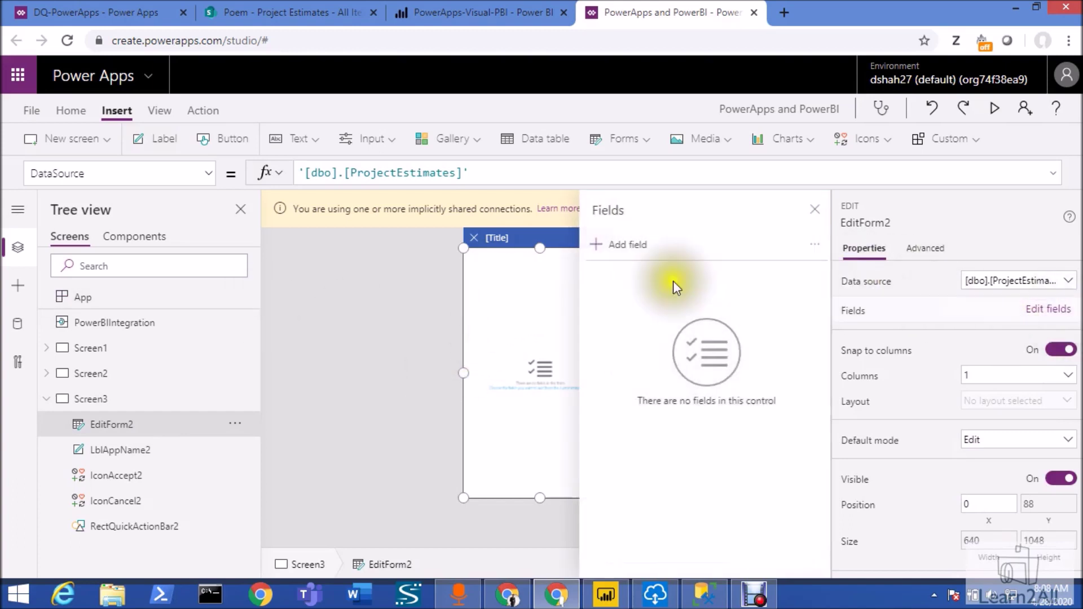
pyautogui.click(610, 244)
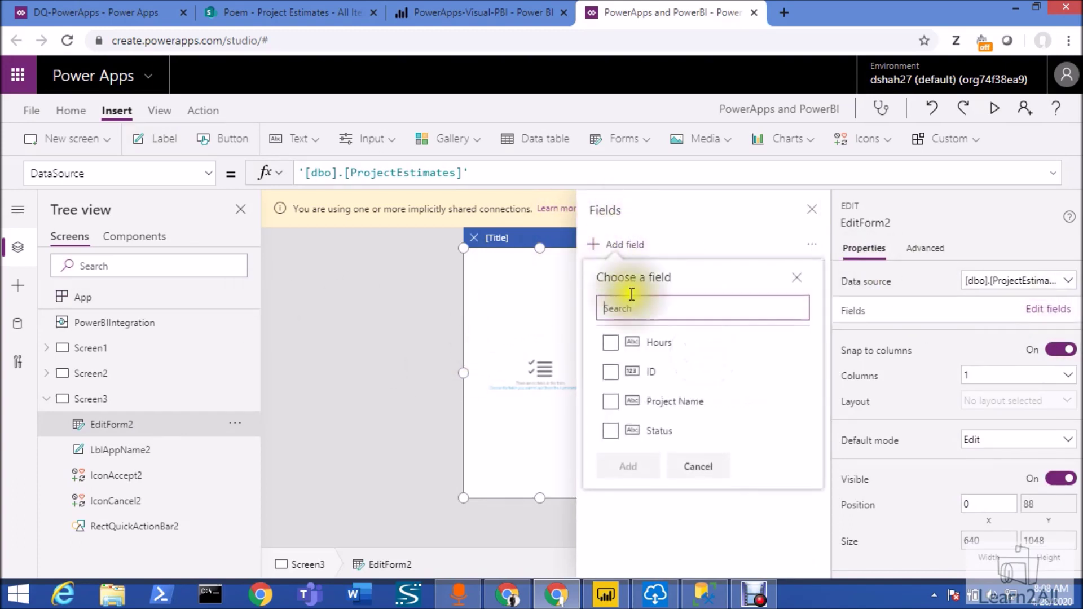
pyautogui.click(610, 405)
pyautogui.click(610, 430)
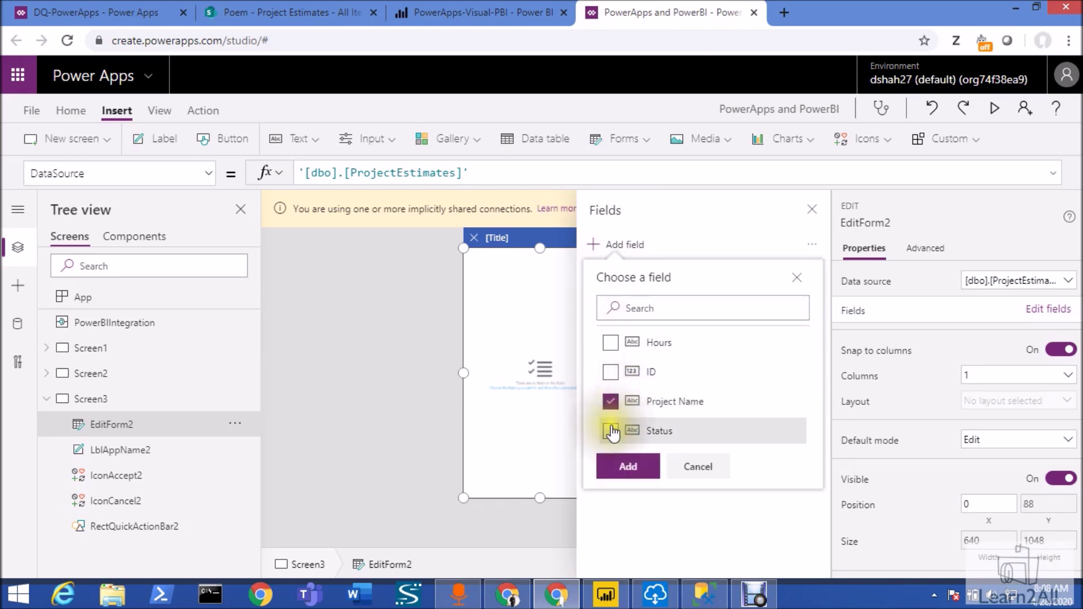
pyautogui.click(609, 354)
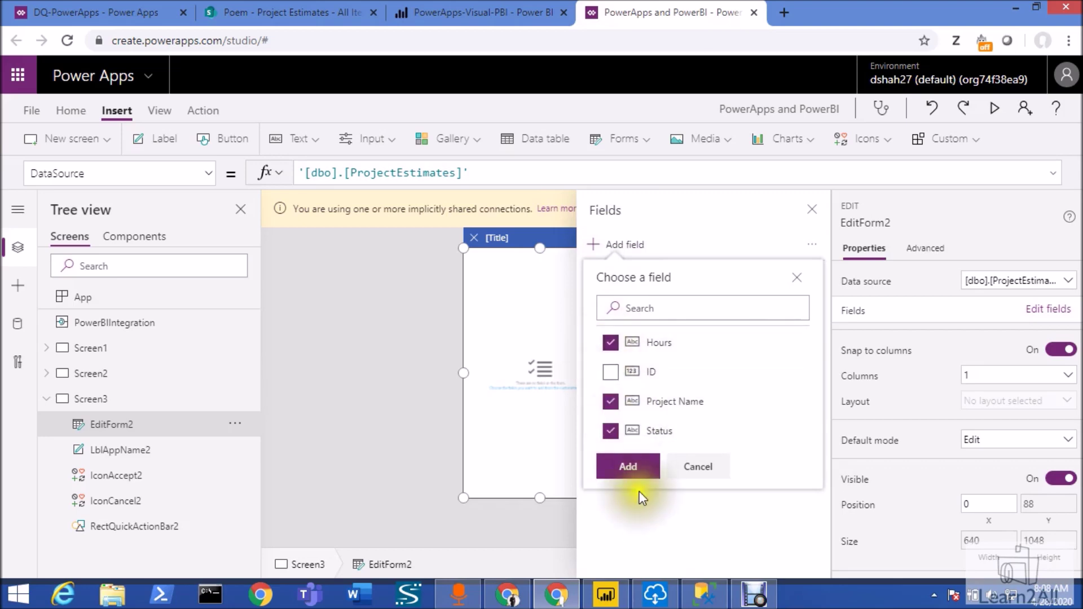
pyautogui.click(640, 473)
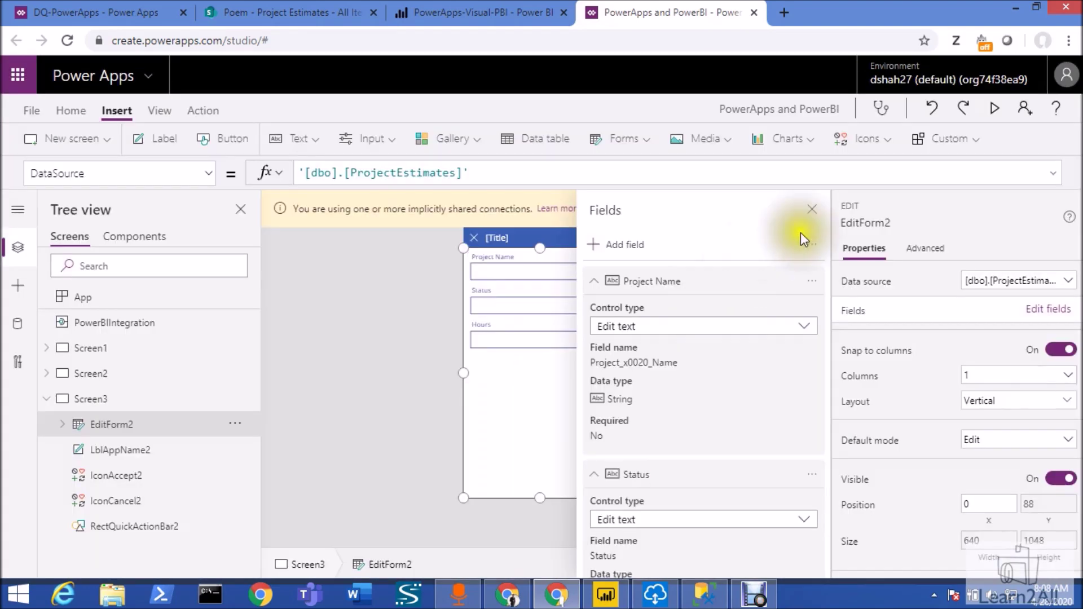
pyautogui.click(812, 211)
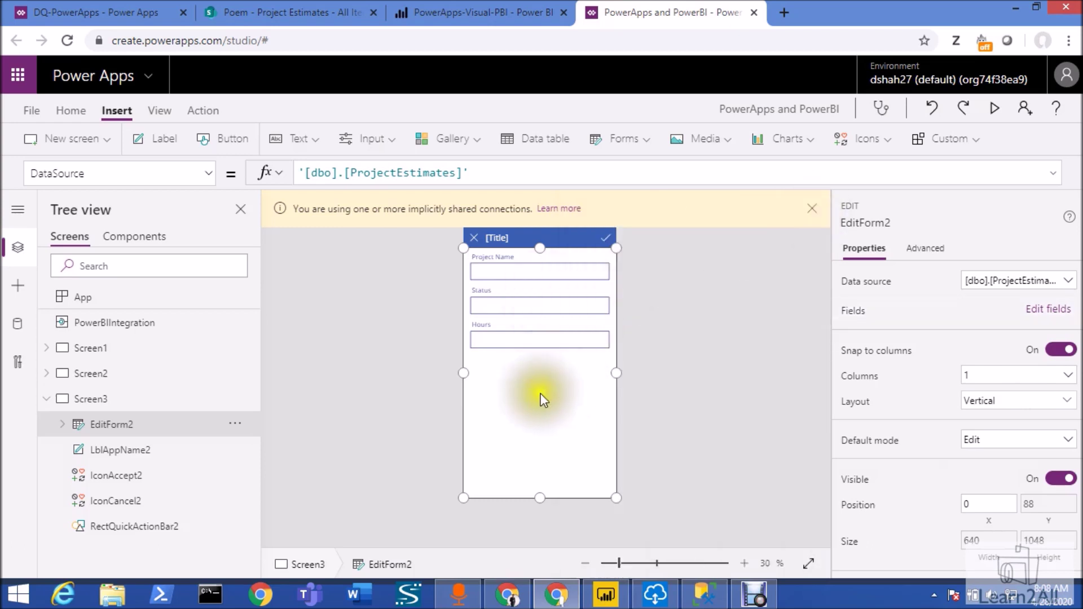
# Extend the OnSelect formula of Screen3's check icon to SubmitForm(EditForm2);PowerBIIntegration.Refresh();Navigate(Screen1);
pyautogui.click(611, 246)
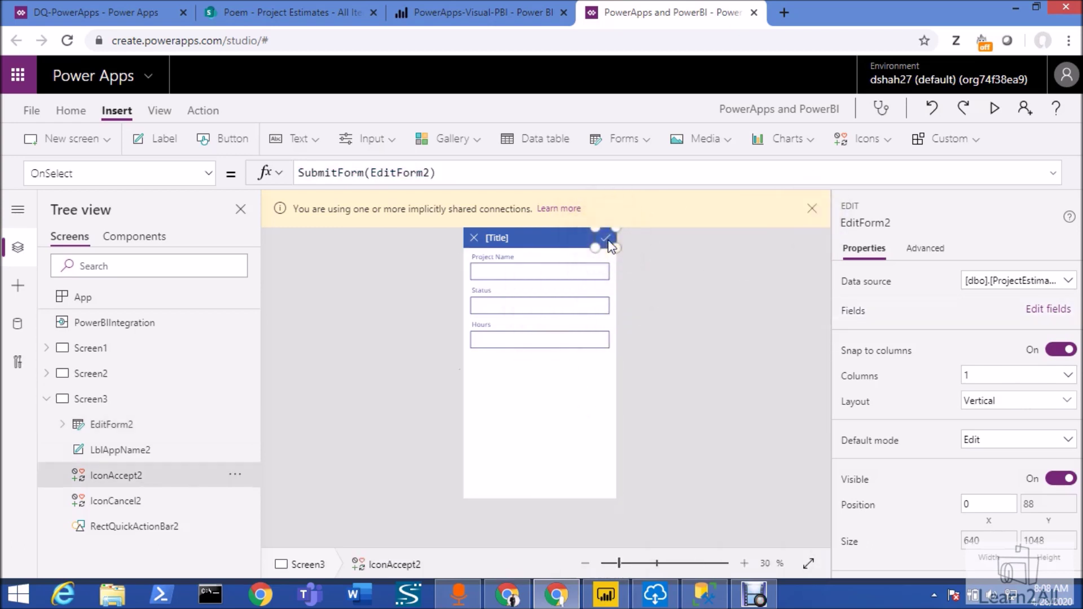
pyautogui.click(460, 176)
pyautogui.write(';P')
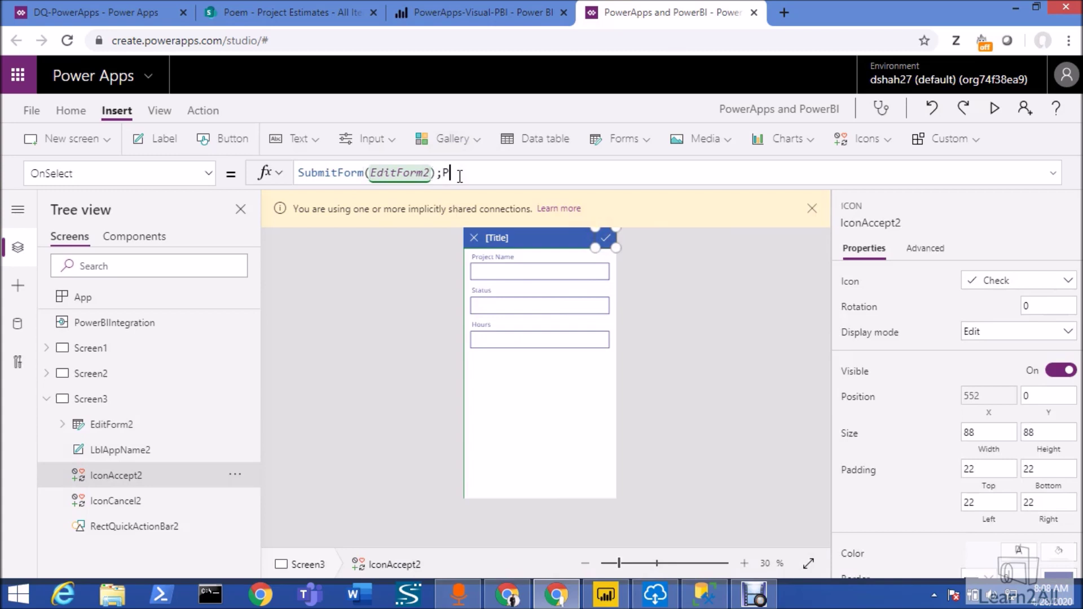
pyautogui.write('owe')
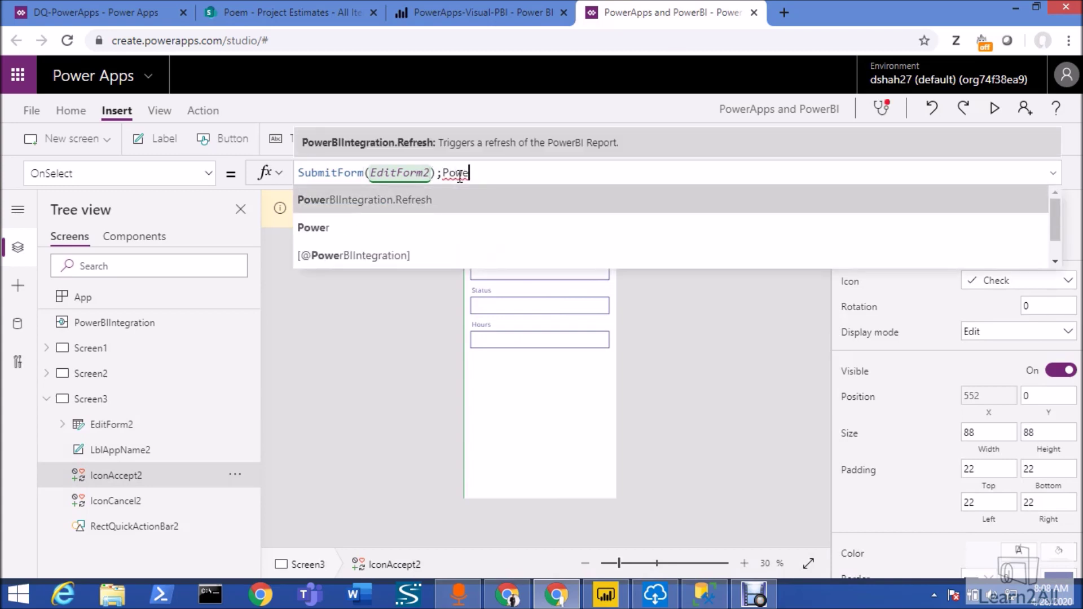
pyautogui.press('Tab')
pyautogui.write('();')
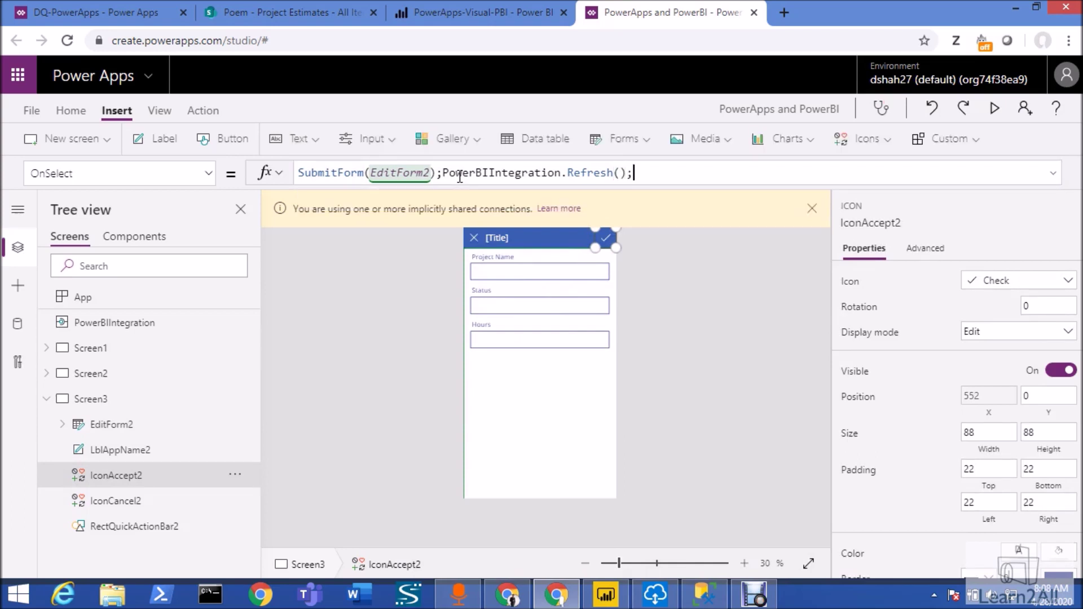
pyautogui.write('Na')
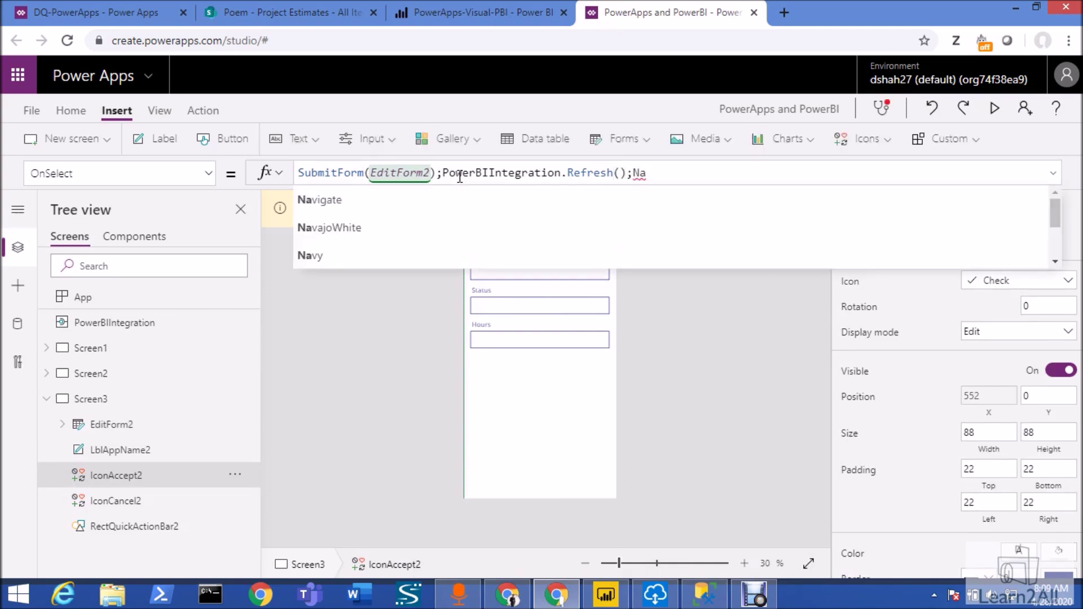
pyautogui.write('vigate(Scr')
pyautogui.press('Tab')
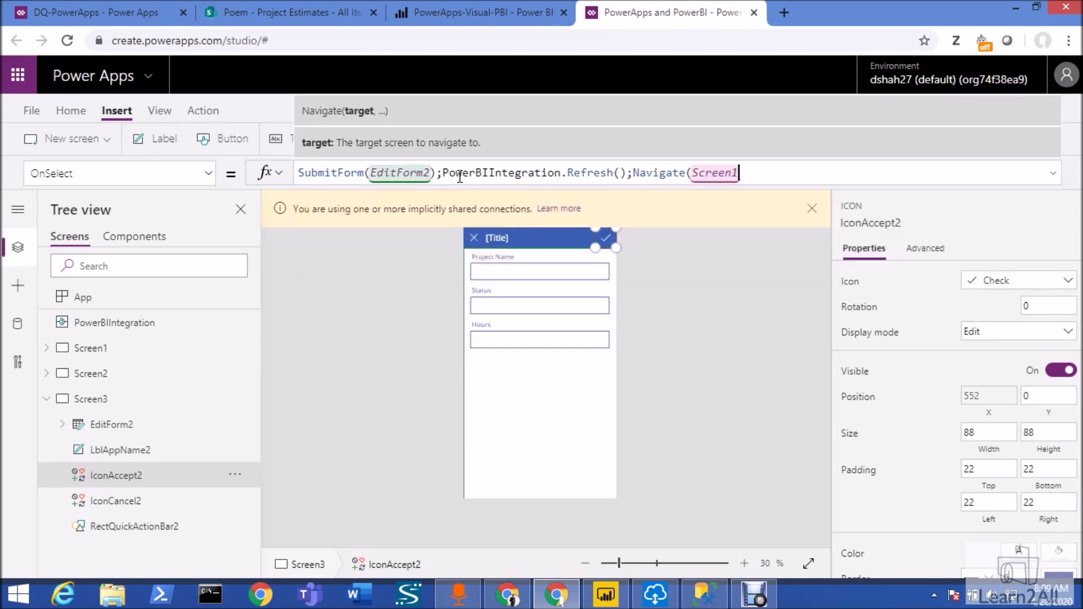
pyautogui.write(');')
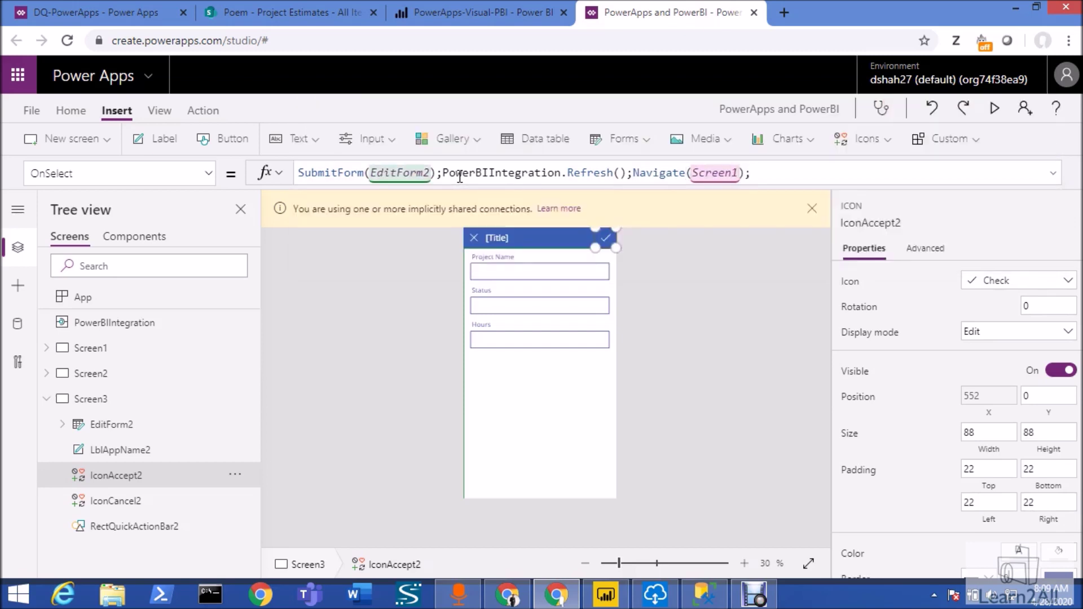
# Set the OnSelect formula of Screen3's cancel icon to Back(); and delete the [Title] label from the header
pyautogui.click(475, 242)
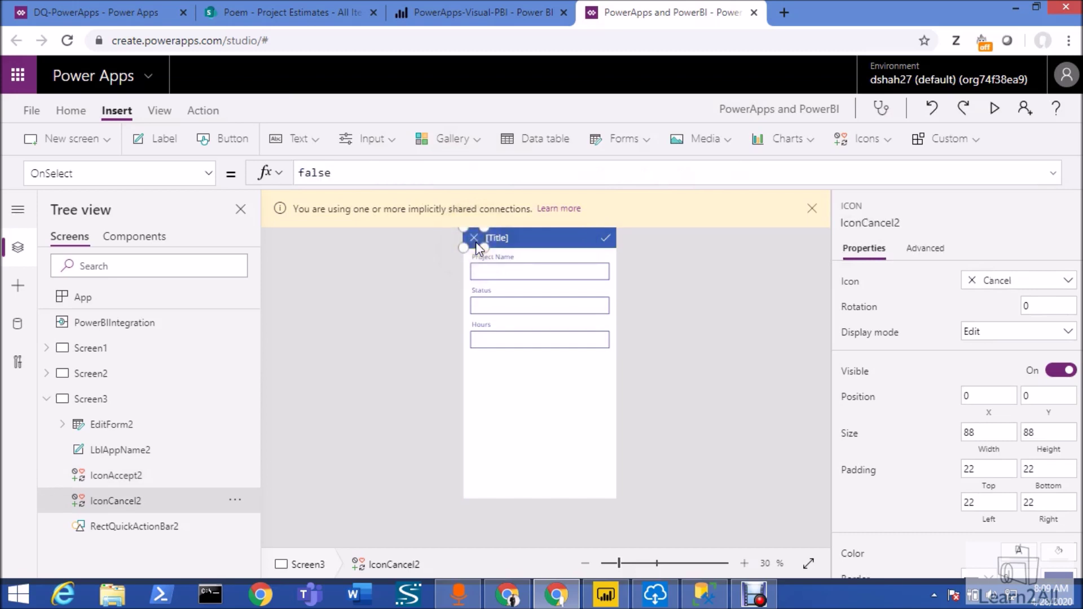
pyautogui.doubleClick(343, 174)
pyautogui.write('Back(')
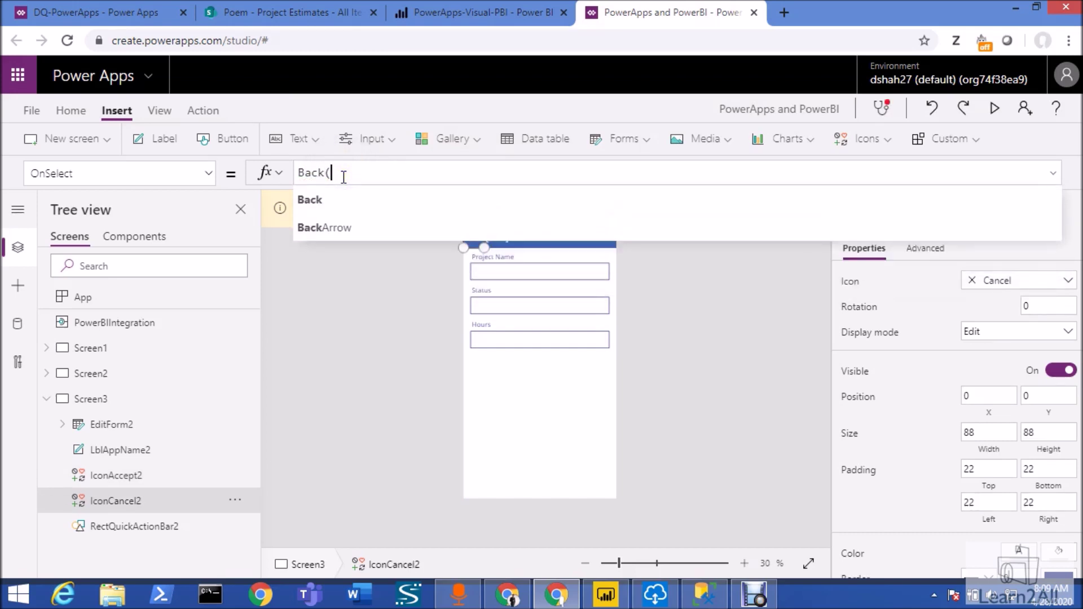
pyautogui.write(');')
# Set the Item formula of Screen3's edit form to LookUp('[dbo].[ProjectEstimates]',ID=Gallery1.Selected.ID)
pyautogui.click(522, 378)
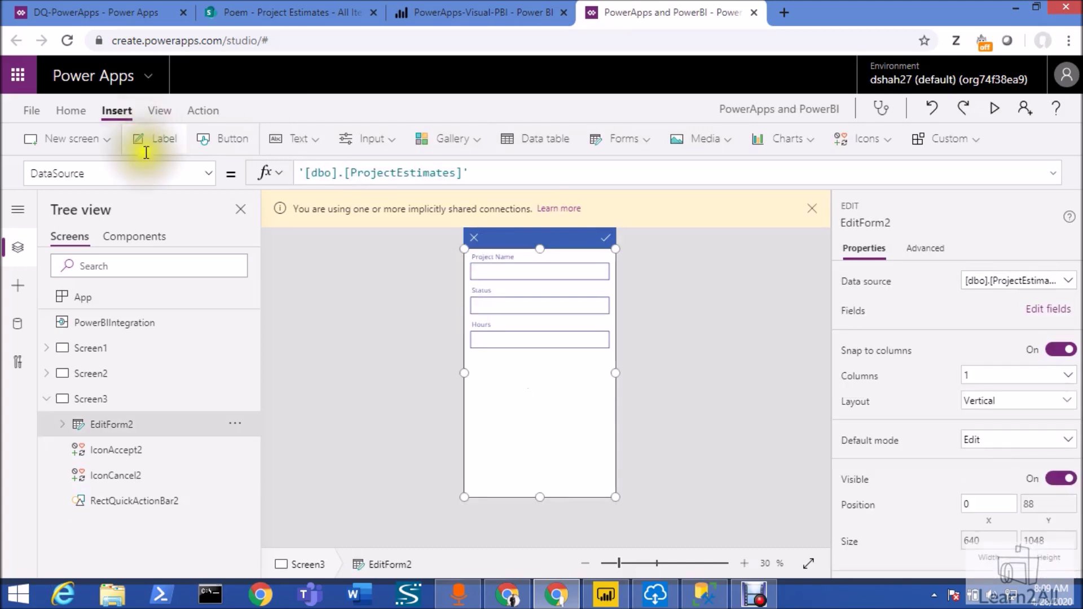
pyautogui.click(208, 178)
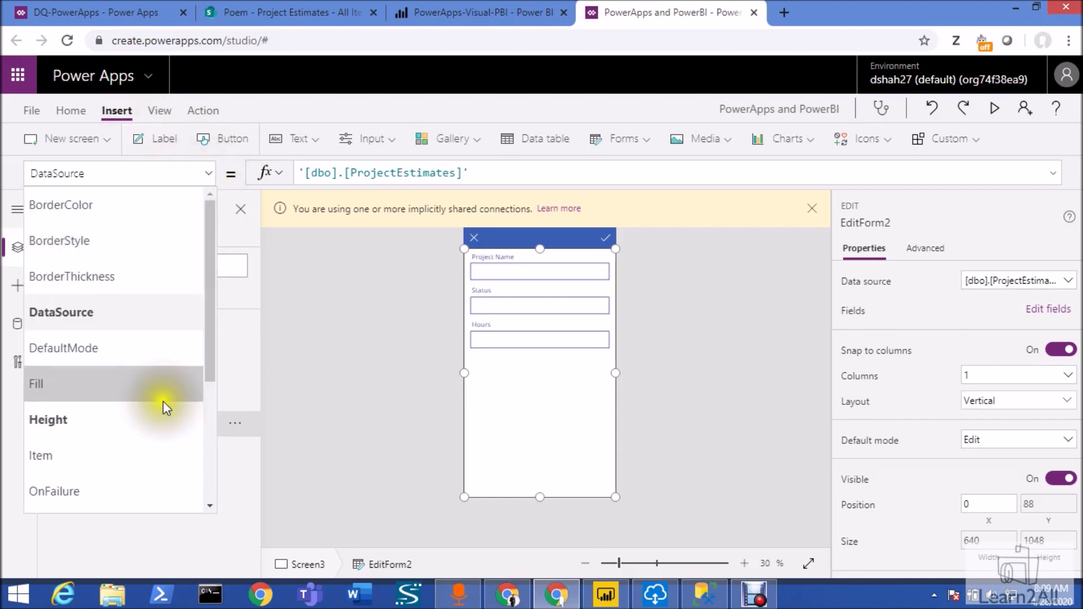
pyautogui.scroll(-3, 163, 401)
pyautogui.click(144, 248)
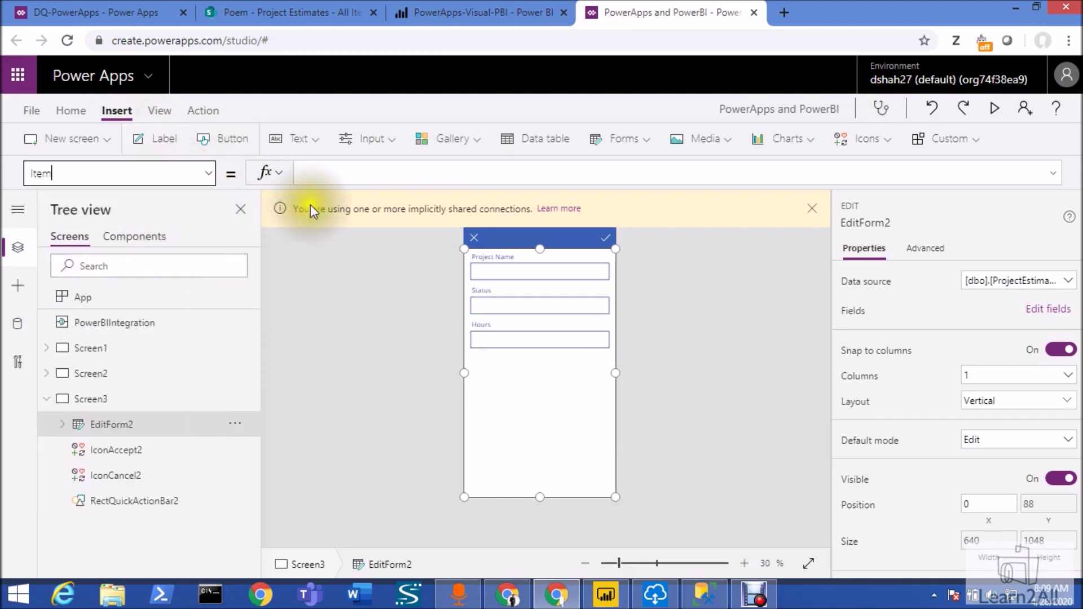
pyautogui.click(346, 172)
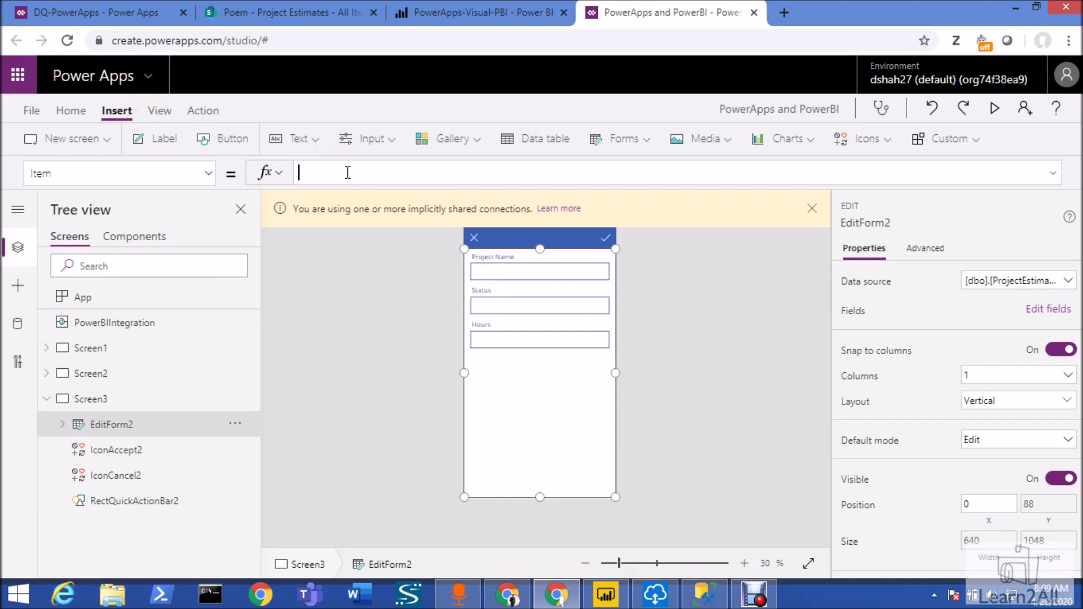
pyautogui.write('Loo')
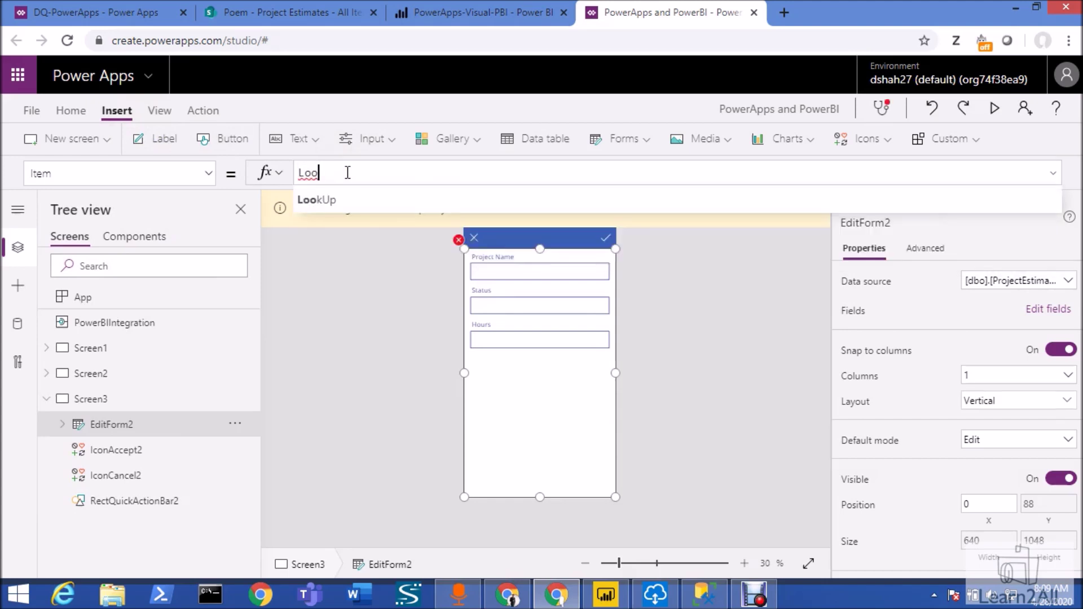
pyautogui.press('Tab')
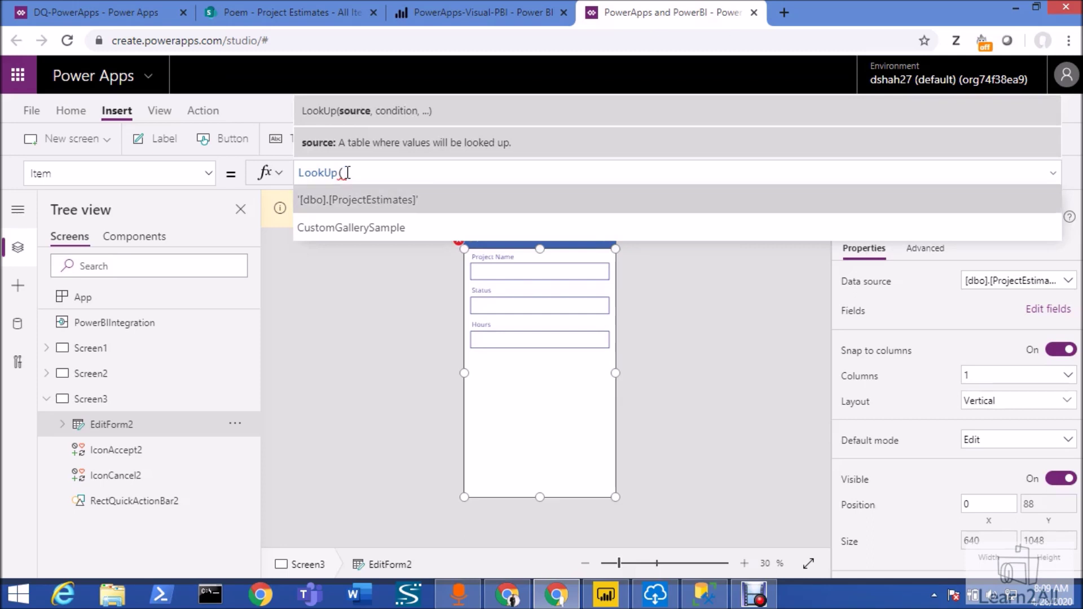
pyautogui.press('Tab')
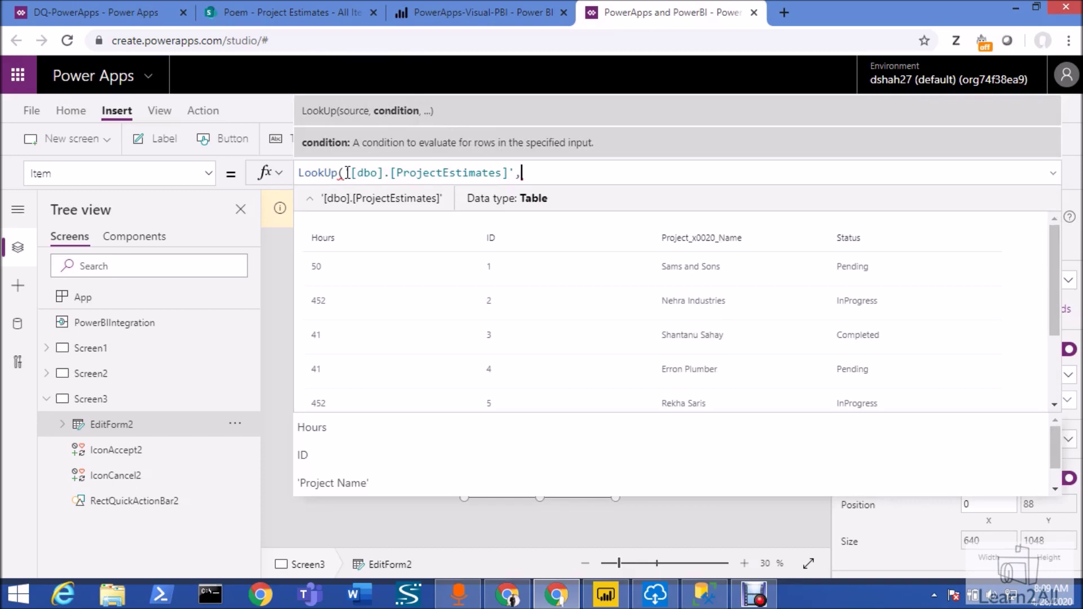
pyautogui.write('D=')
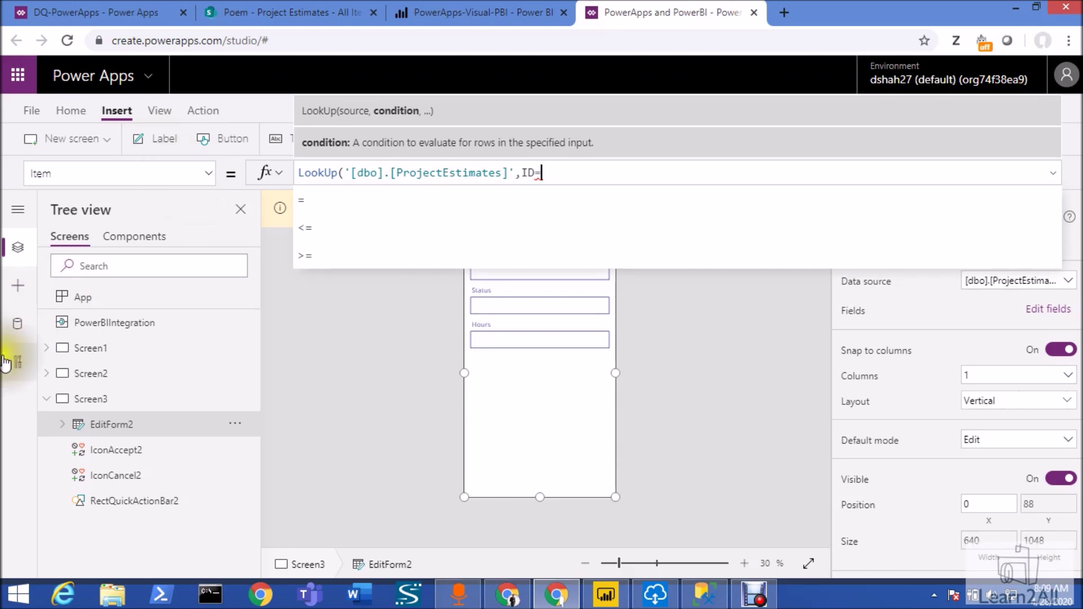
pyautogui.click(52, 351)
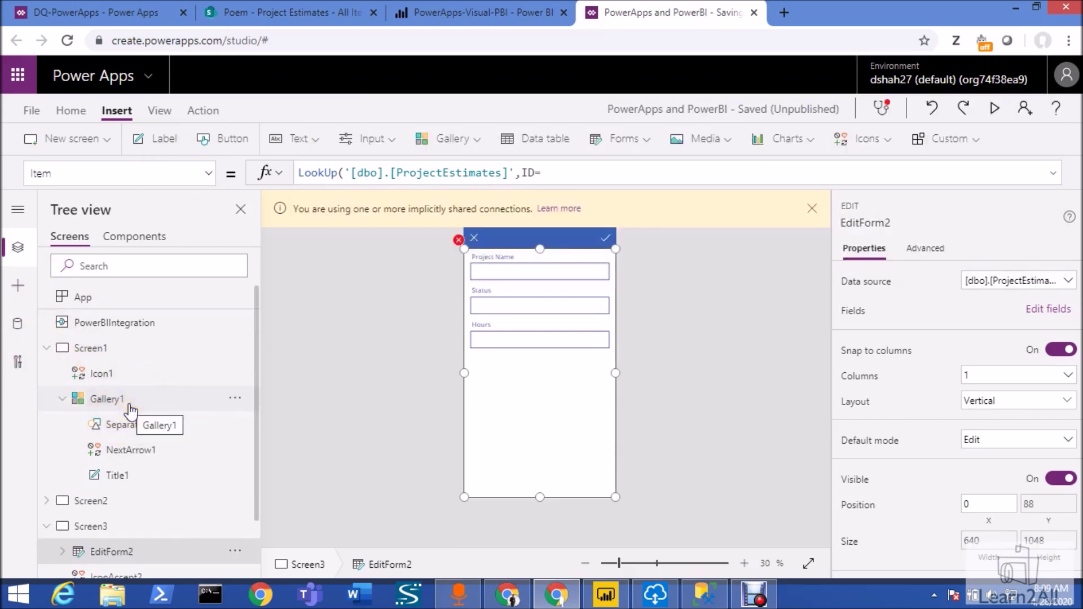
pyautogui.click(555, 170)
pyautogui.write('Gallery1.Selected')
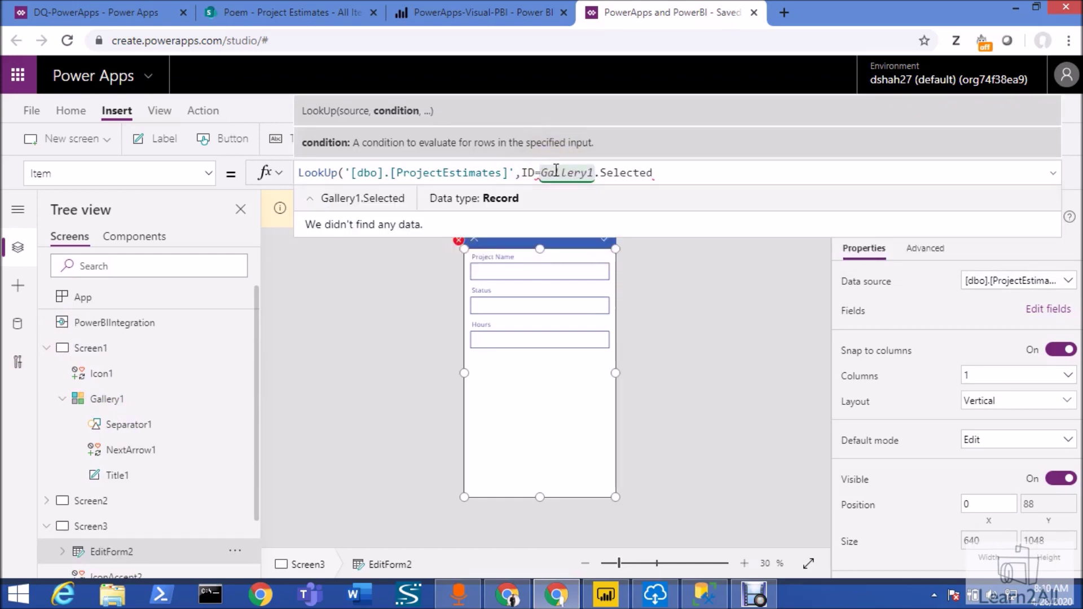
pyautogui.write('.I')
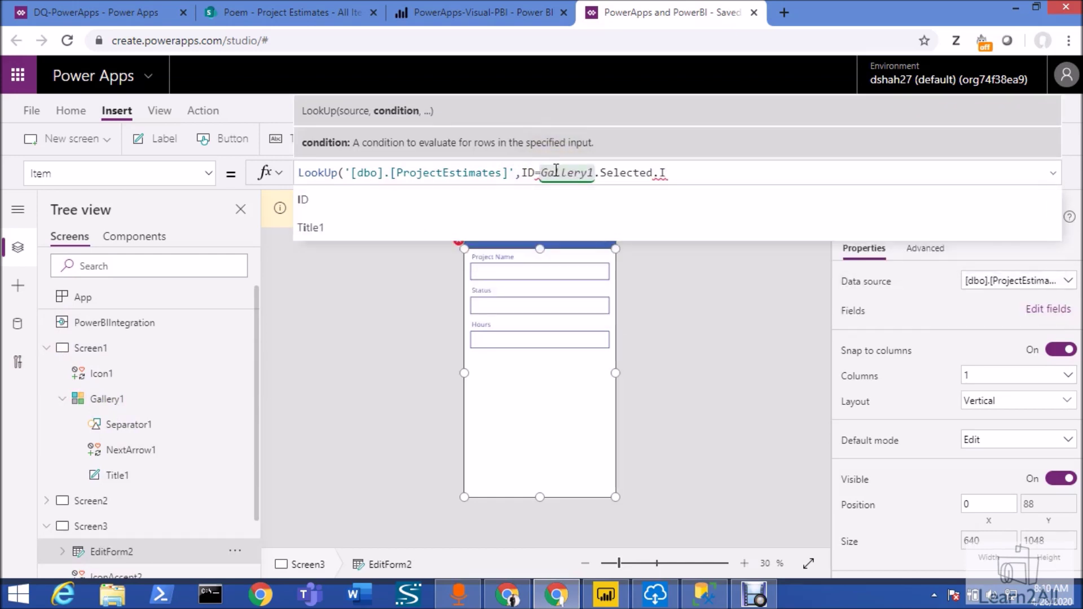
# Extend the OnSelect formula of the arrow icon in Gallery1 to Select(Parent);EditForm(EditForm2);Navigate(Screen3)
pyautogui.click(198, 446)
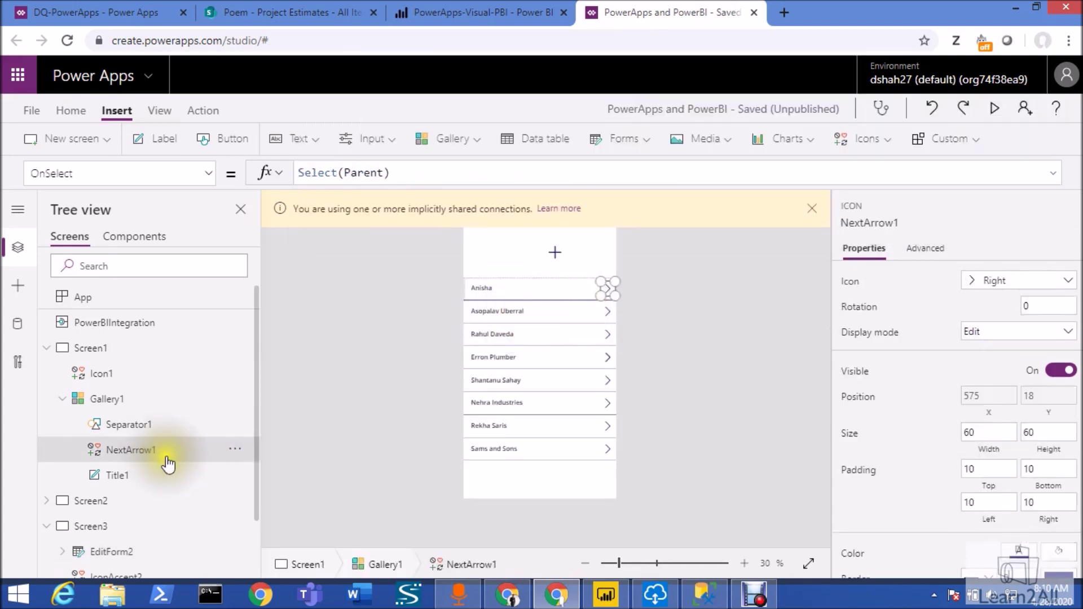
pyautogui.click(438, 169)
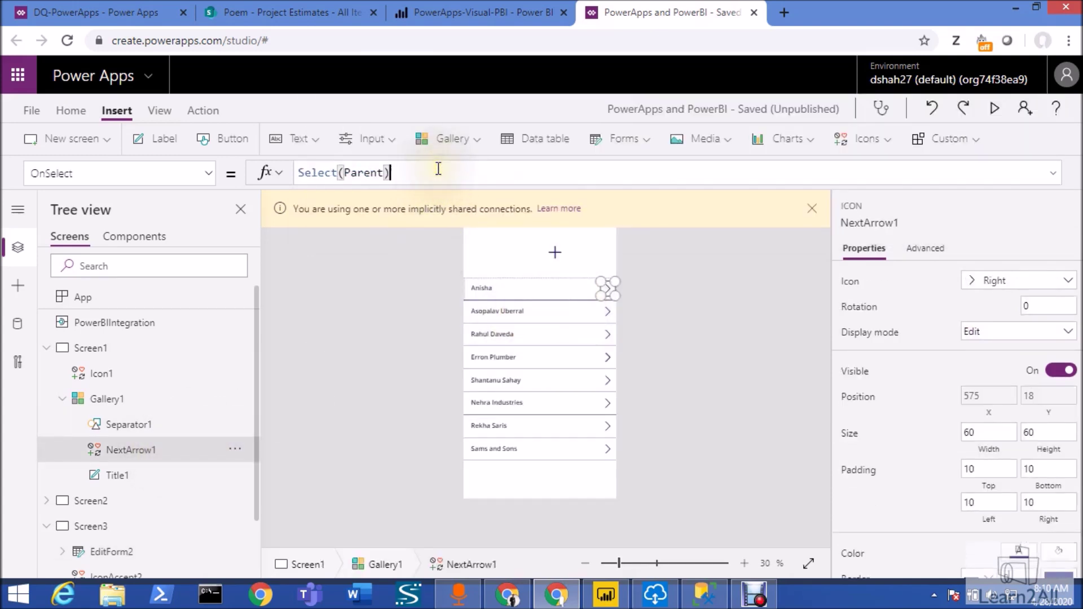
pyautogui.write(';E')
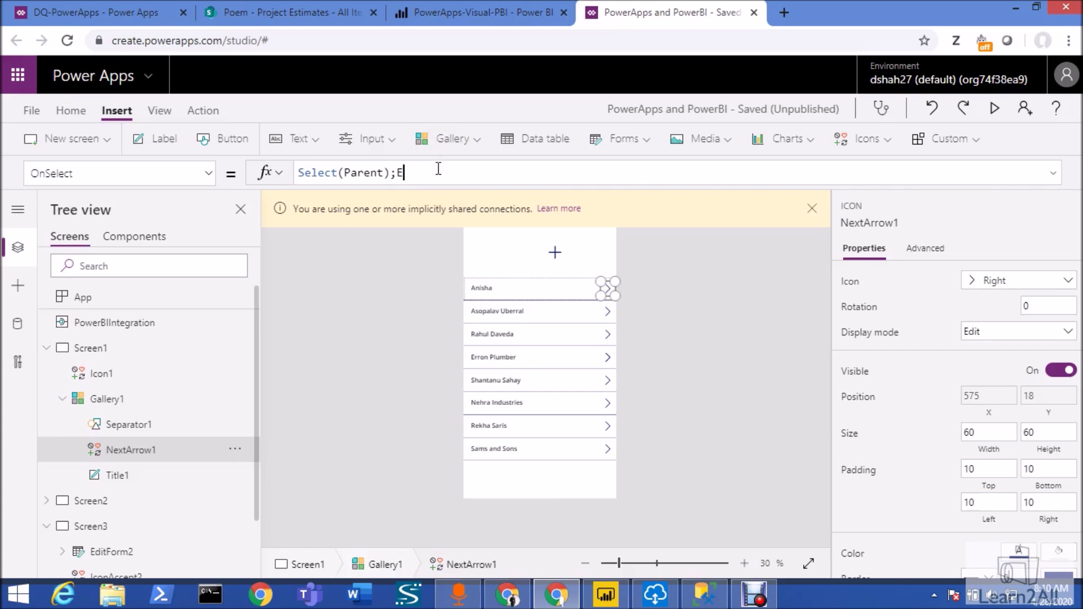
pyautogui.write('dit')
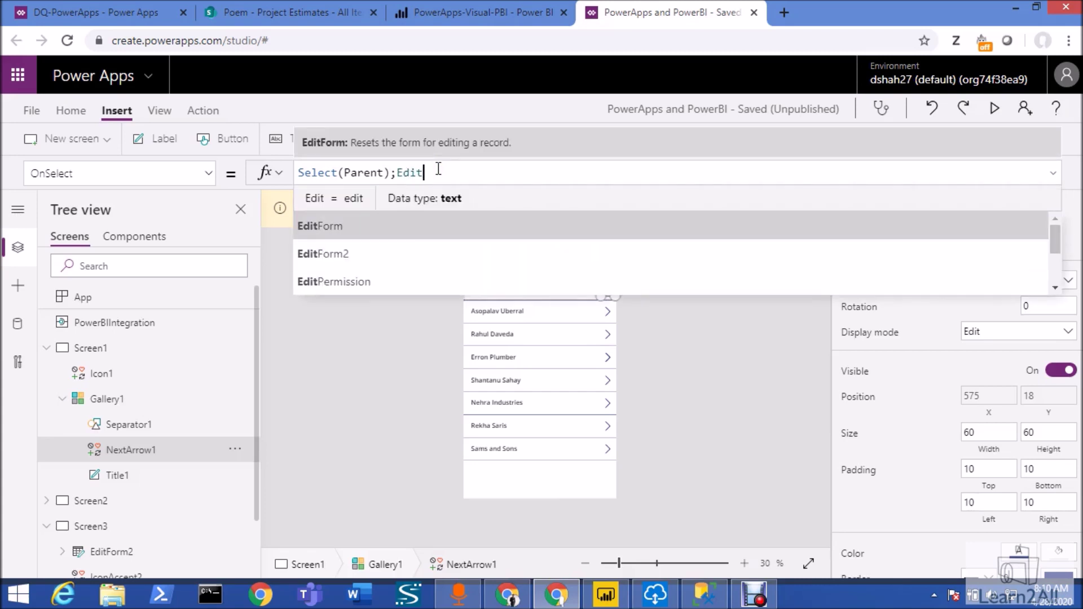
pyautogui.press('Tab')
pyautogui.write('E')
pyautogui.press('Tab')
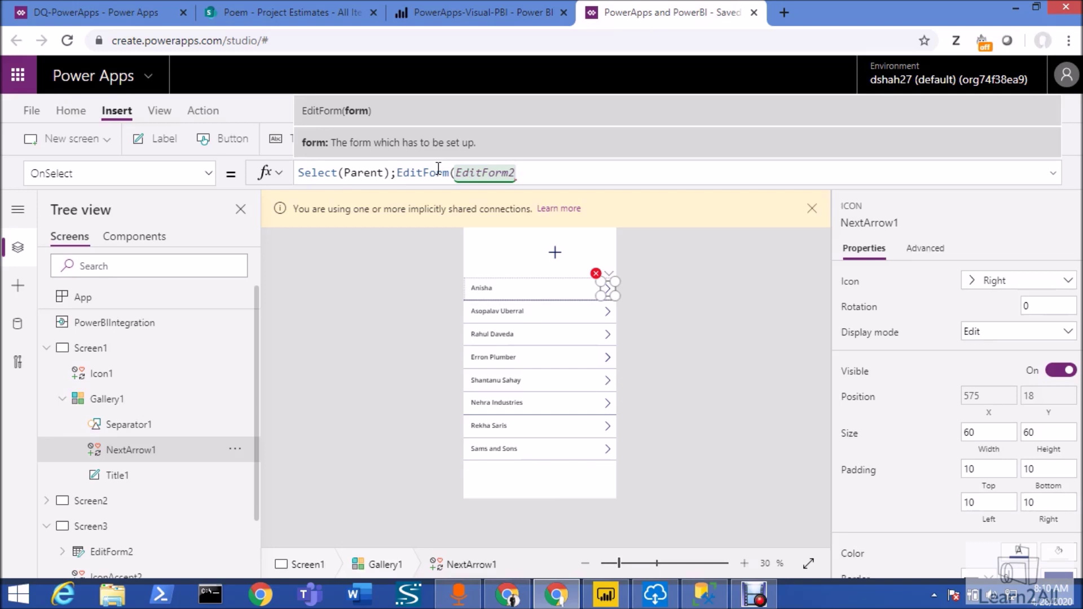
pyautogui.write(')')
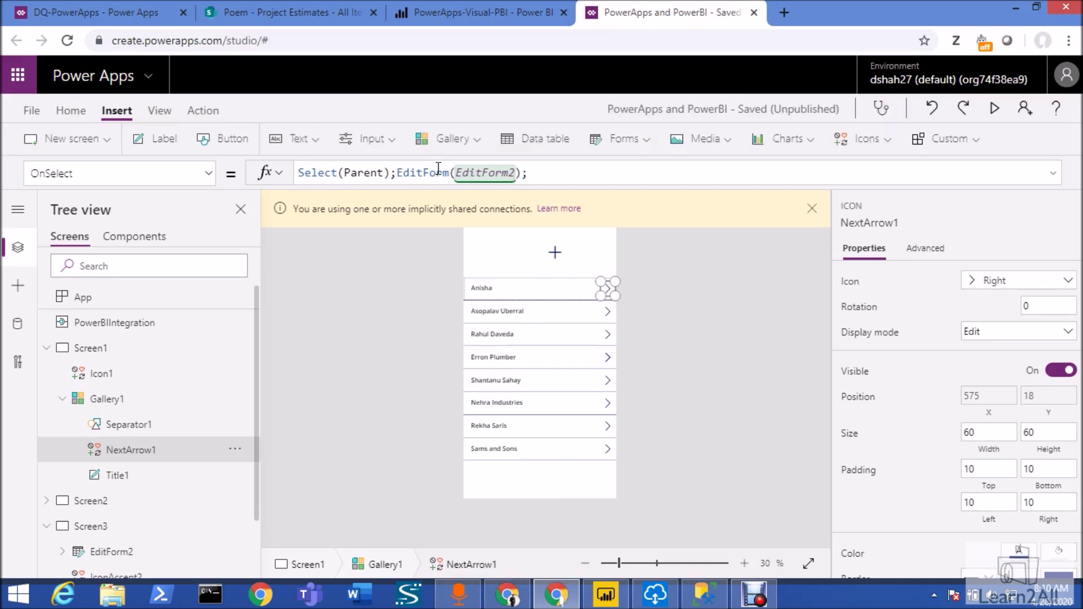
pyautogui.write(';Navigate(Scree')
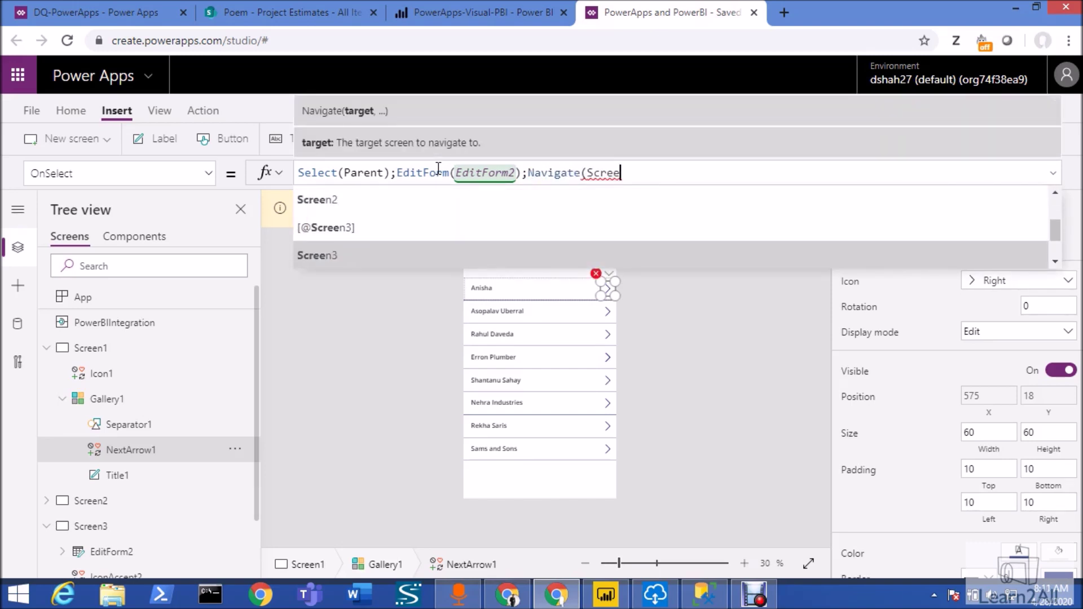
pyautogui.write('n3)')
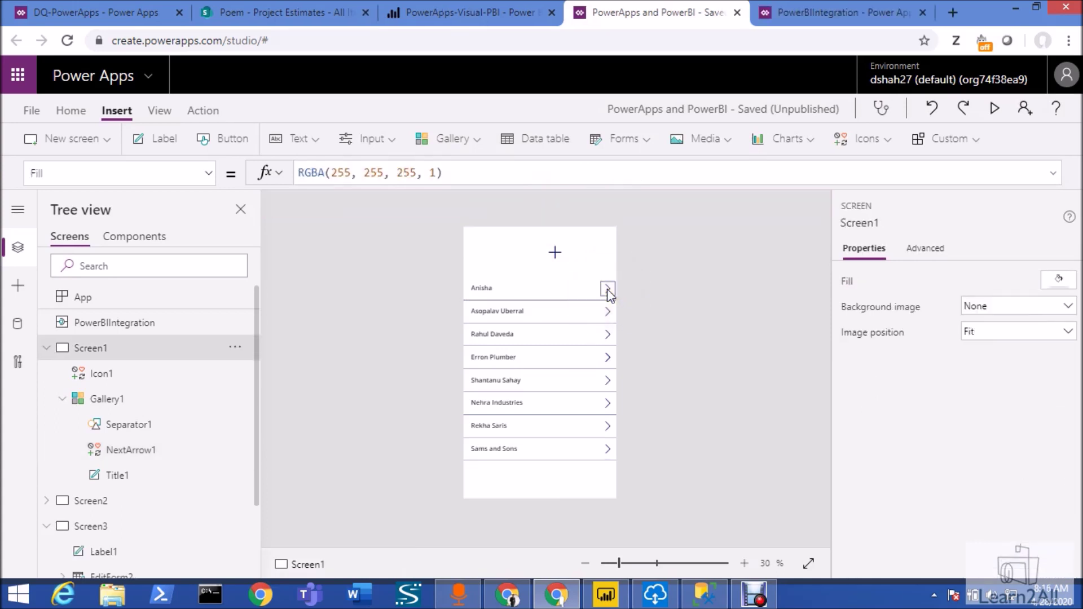
# Test the first gallery row's arrow on Screen1 to check which record the edit form loads, and cancel the form
pyautogui.keyDown('alt'); pyautogui.click(607, 289); pyautogui.keyUp('alt')
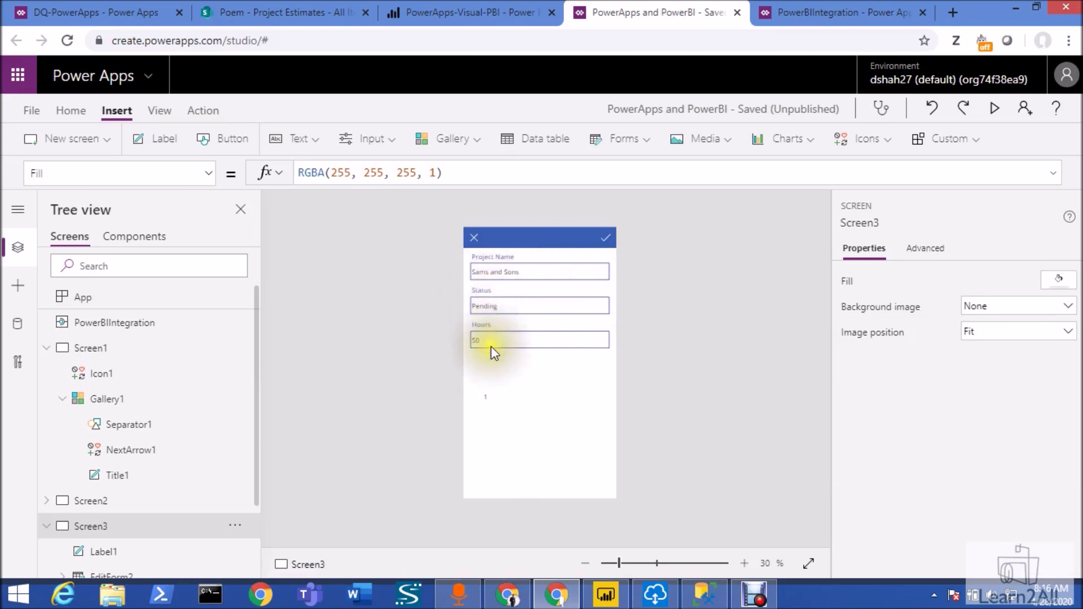
pyautogui.keyDown('alt'); pyautogui.click(474, 238); pyautogui.keyUp('alt')
# Set the ID field of the Power Apps visual in the Power BI report to Don't summarize, and save the app in Power Apps
pyautogui.click(440, 9)
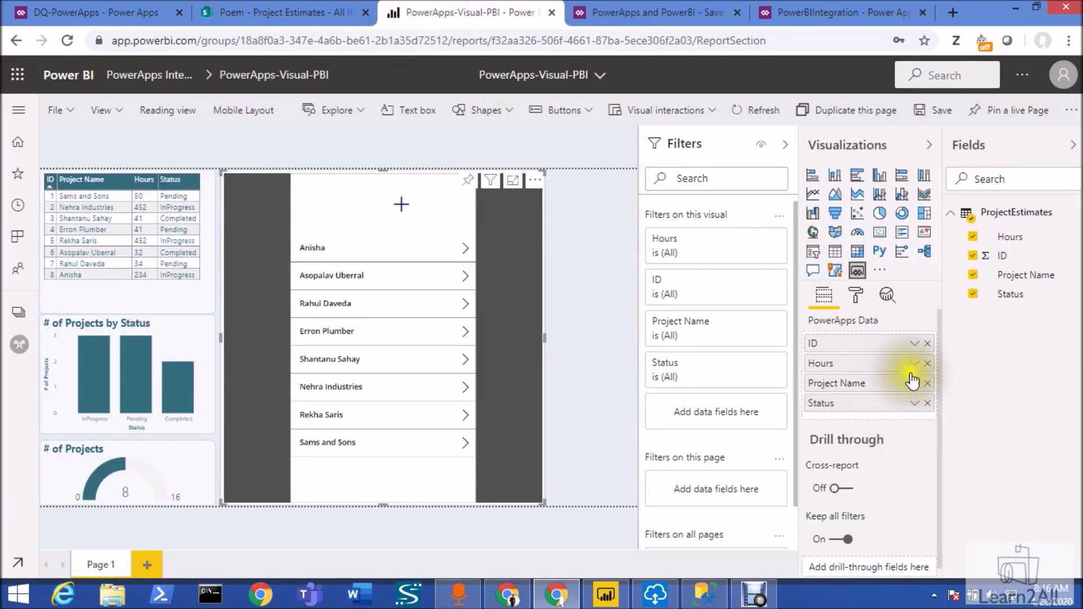
pyautogui.click(914, 345)
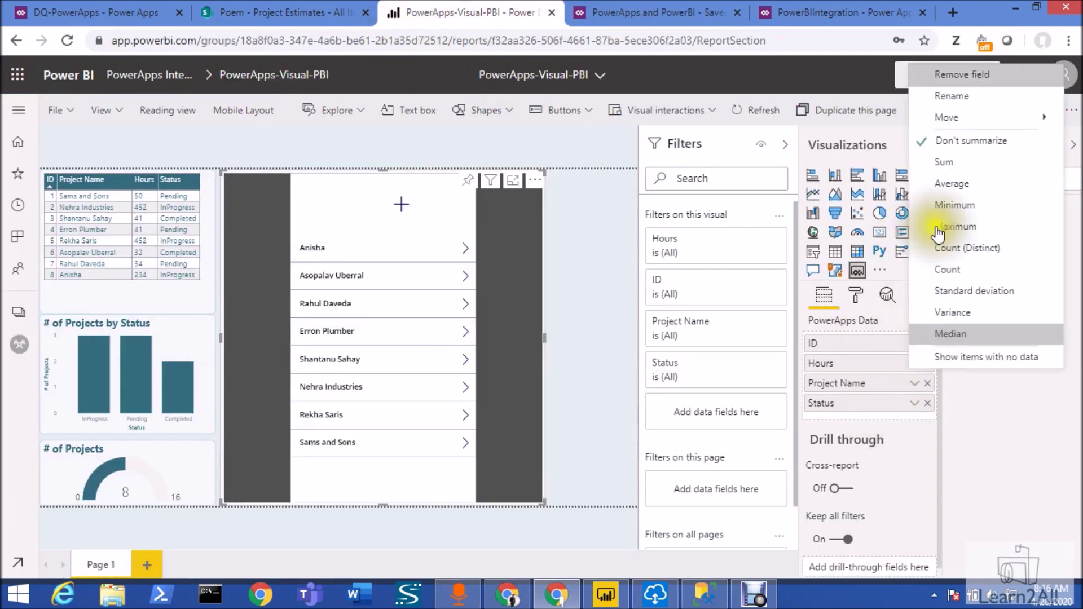
pyautogui.click(945, 148)
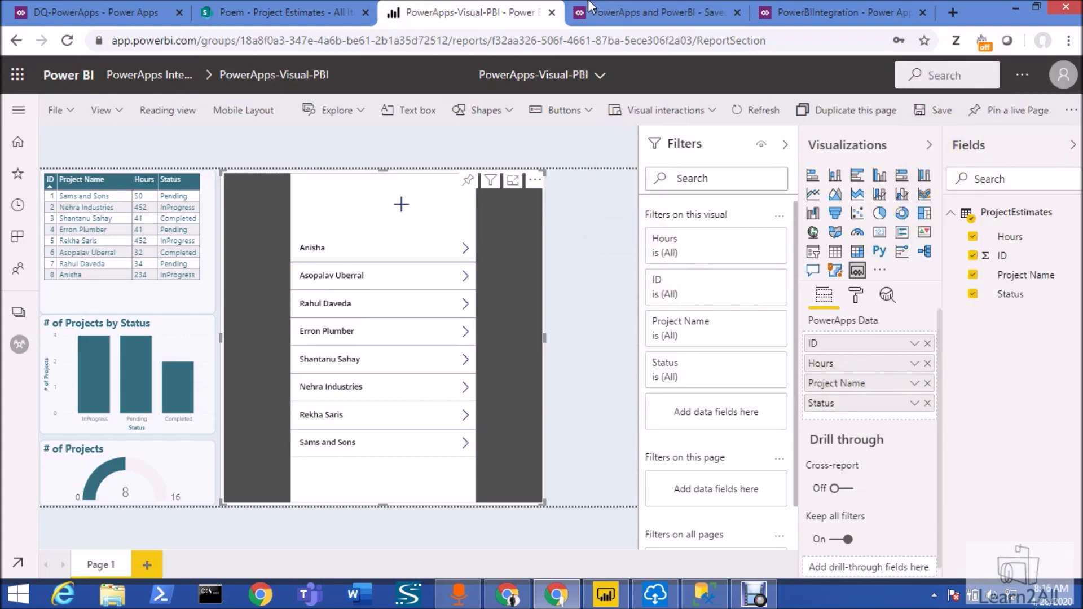
pyautogui.click(665, 11)
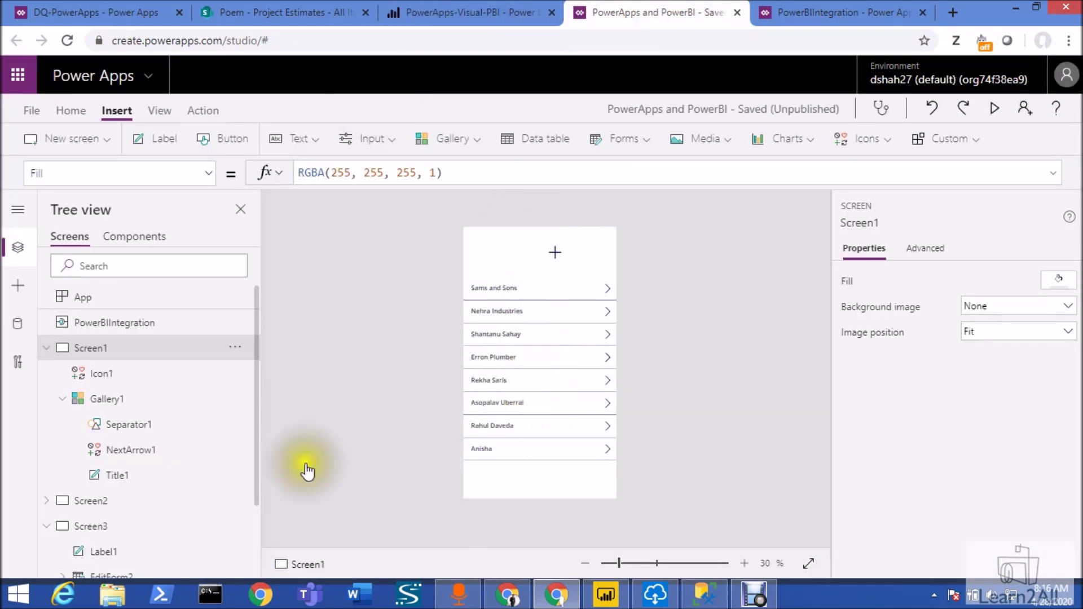
pyautogui.scroll(-3, 120, 525)
pyautogui.hotkey('ctrl', 's')
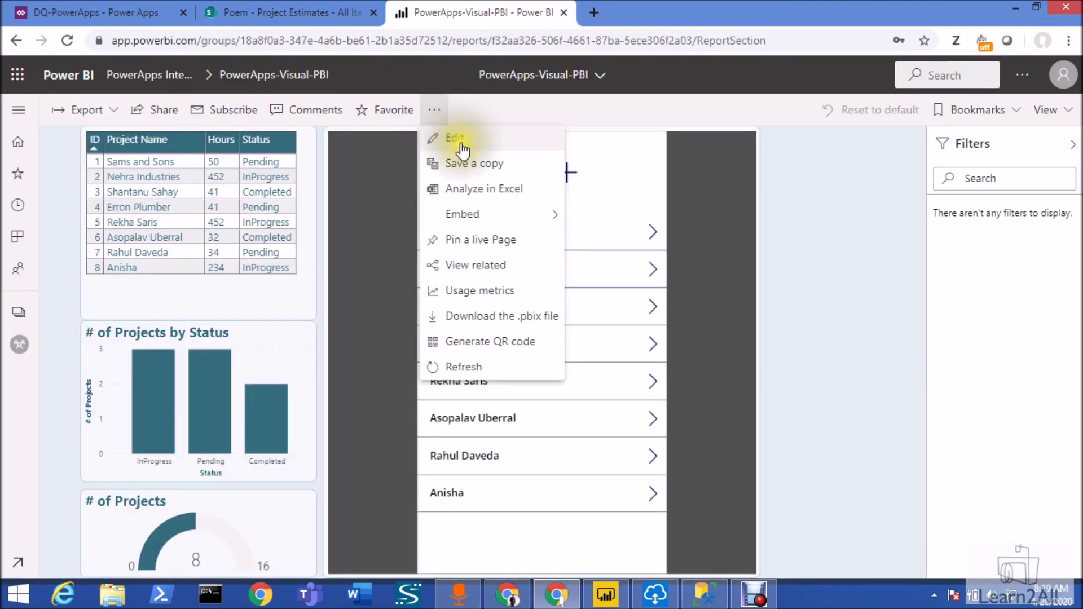
# Put the PowerApps-Visual-PBI report in edit mode and open its Power Apps visual for editing in Power Apps Studio
pyautogui.click(461, 145)
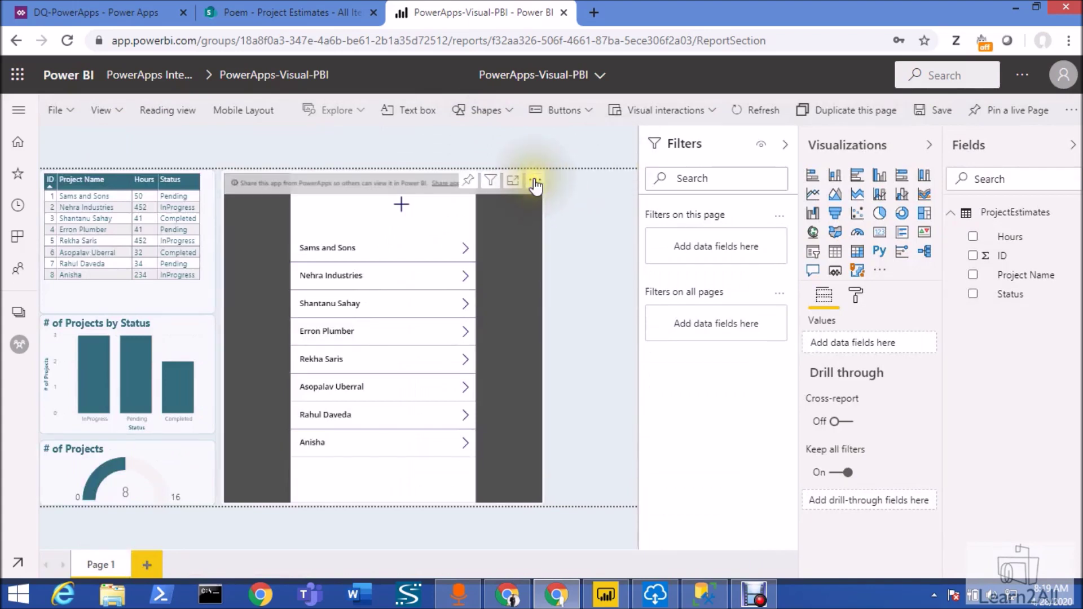
pyautogui.click(536, 181)
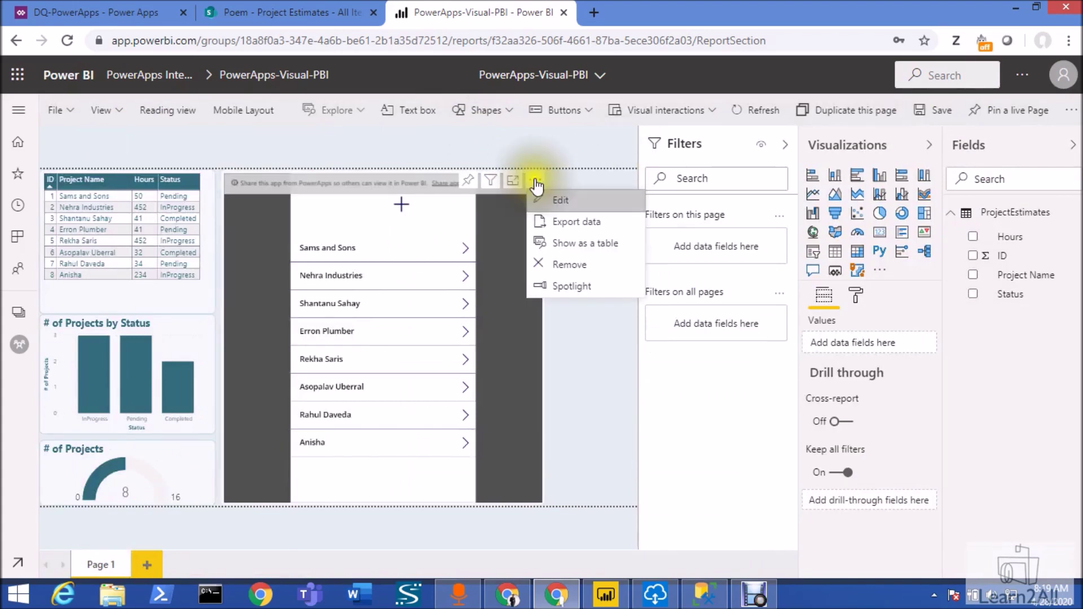
pyautogui.click(566, 201)
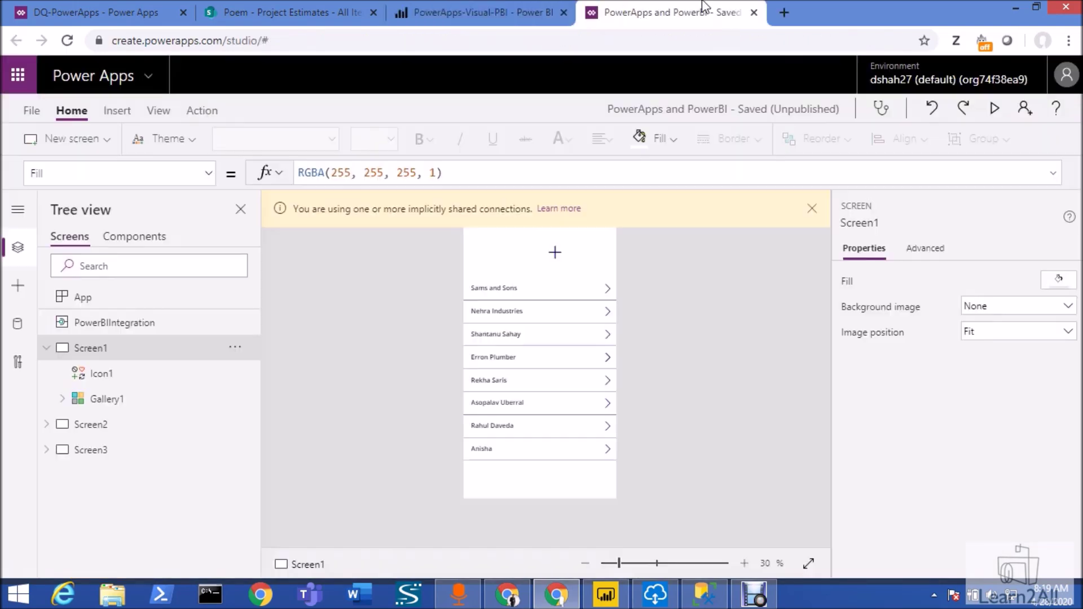
# Preview the app and open the third, seventh and second gallery records to check the edit form's data, cancelling each form
pyautogui.click(994, 109)
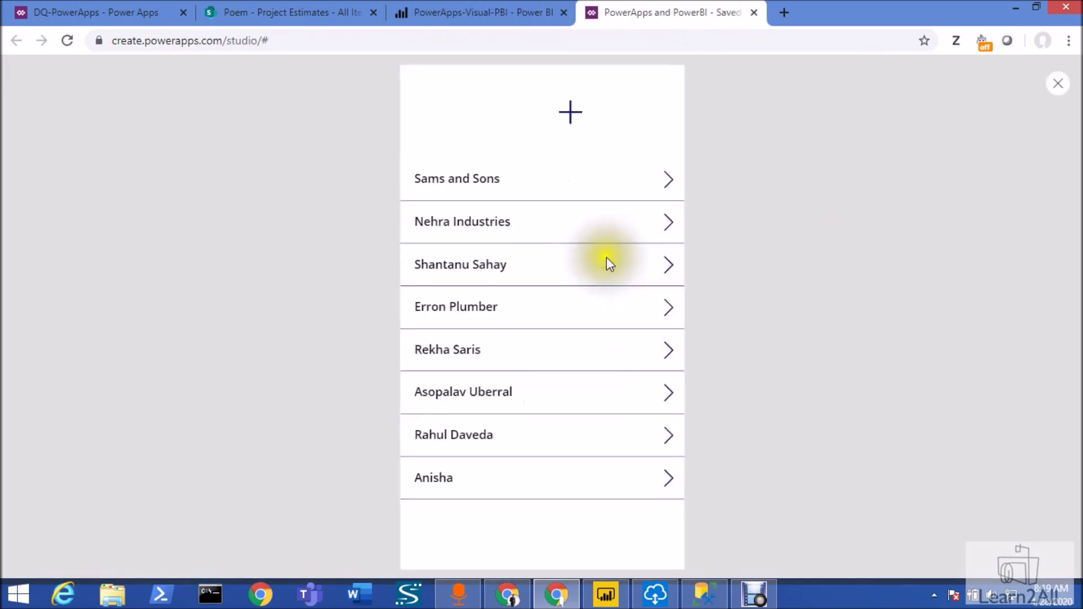
pyautogui.click(674, 274)
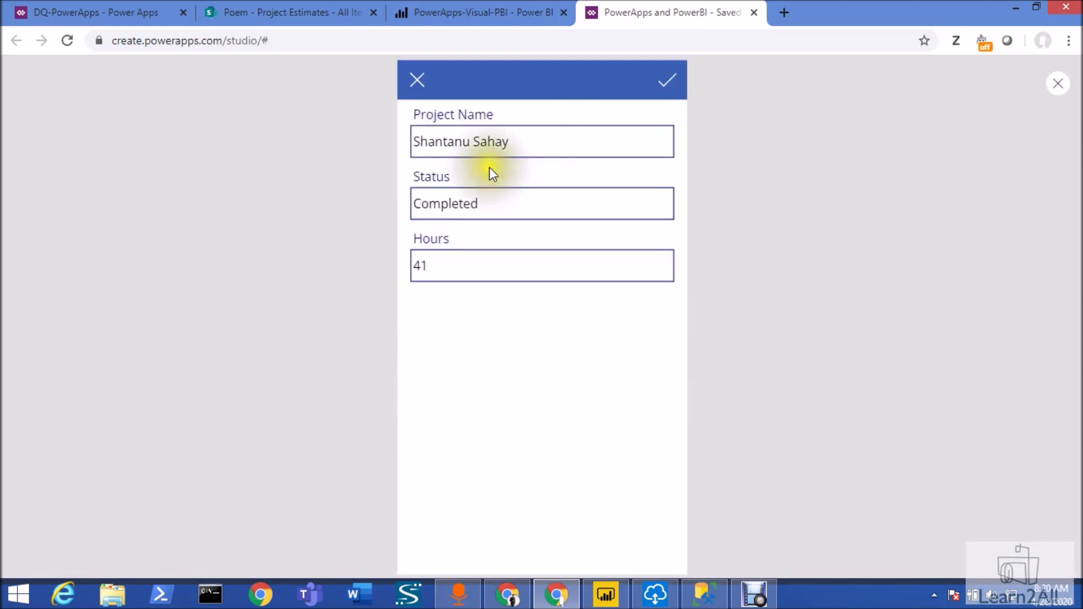
pyautogui.click(417, 80)
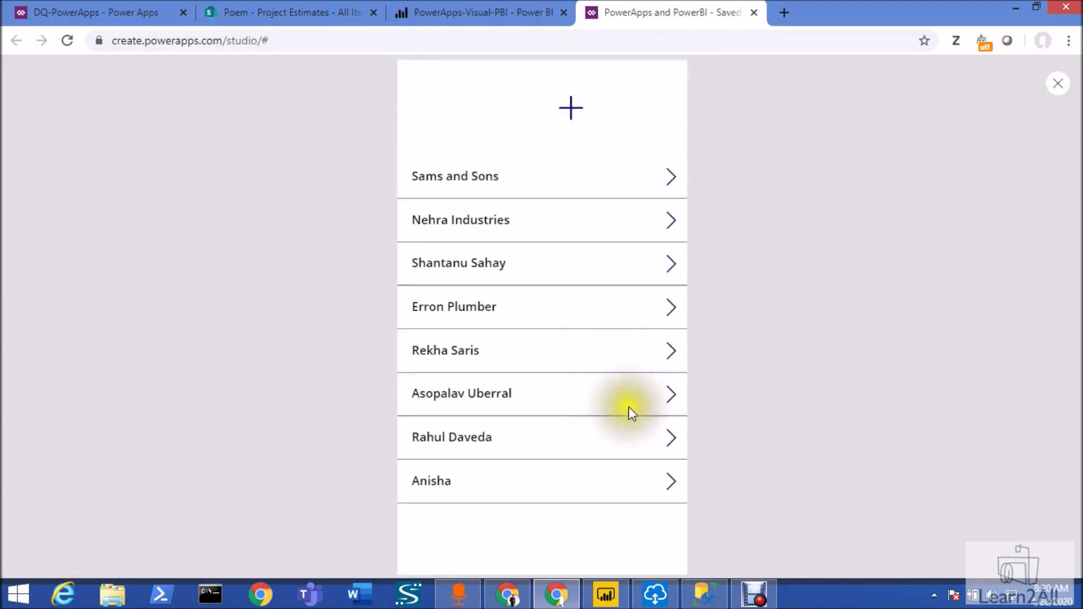
pyautogui.click(666, 445)
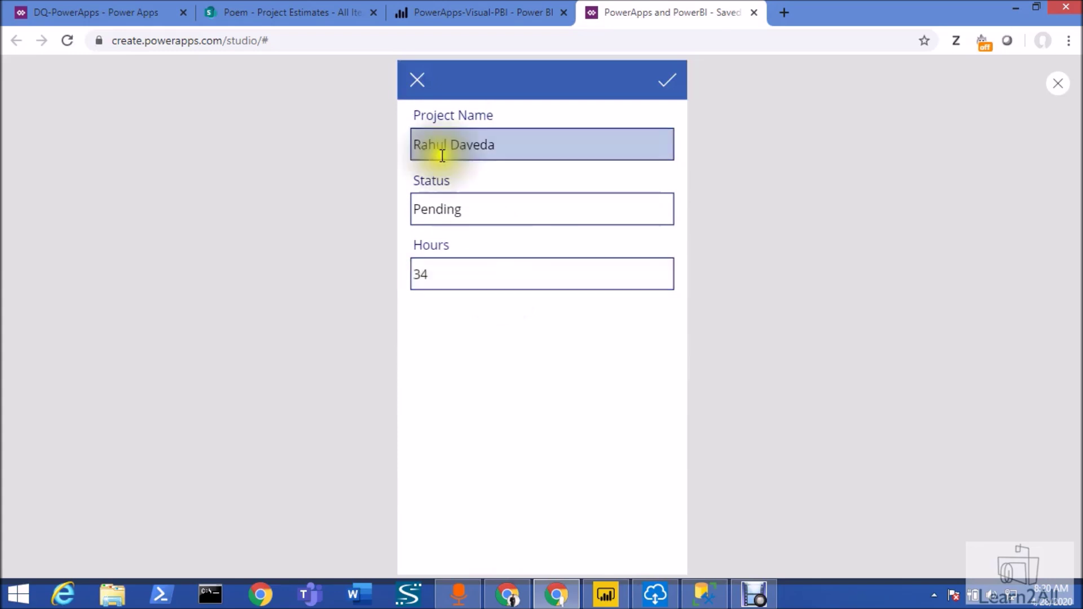
pyautogui.click(422, 85)
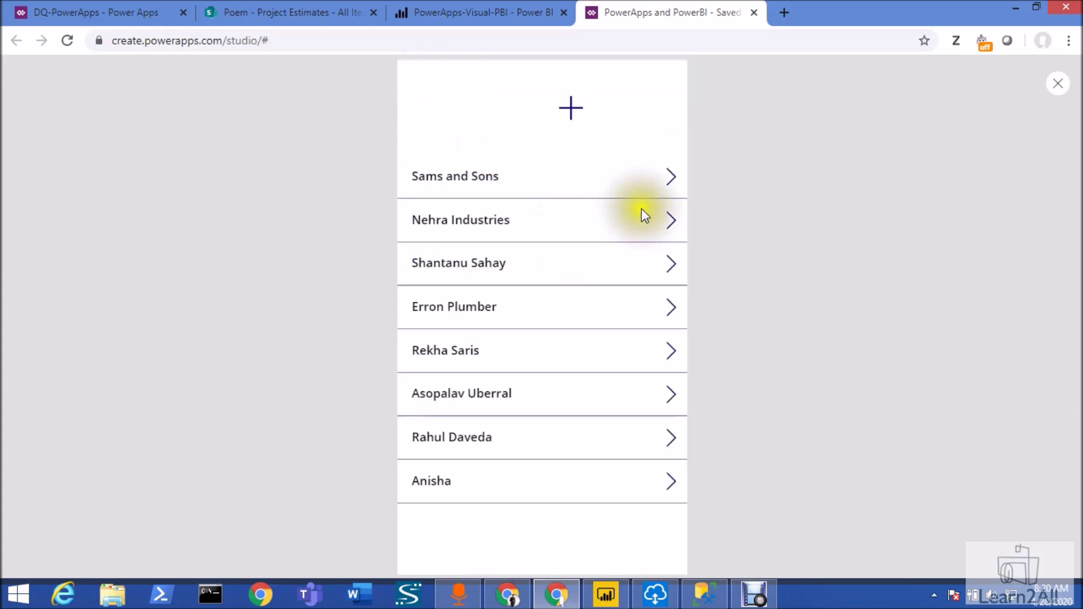
pyautogui.click(673, 222)
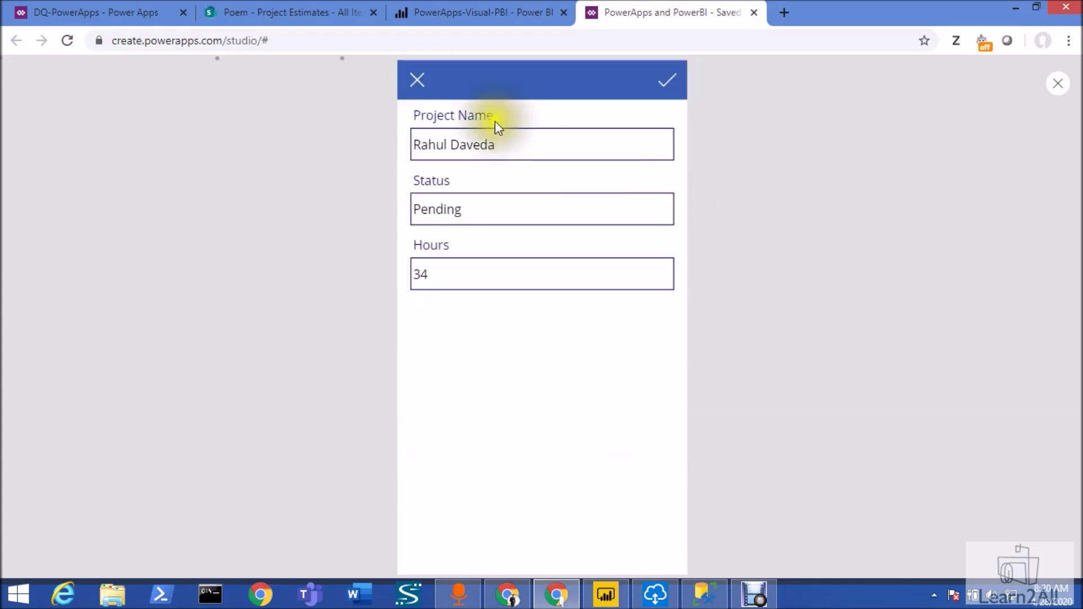
pyautogui.click(422, 84)
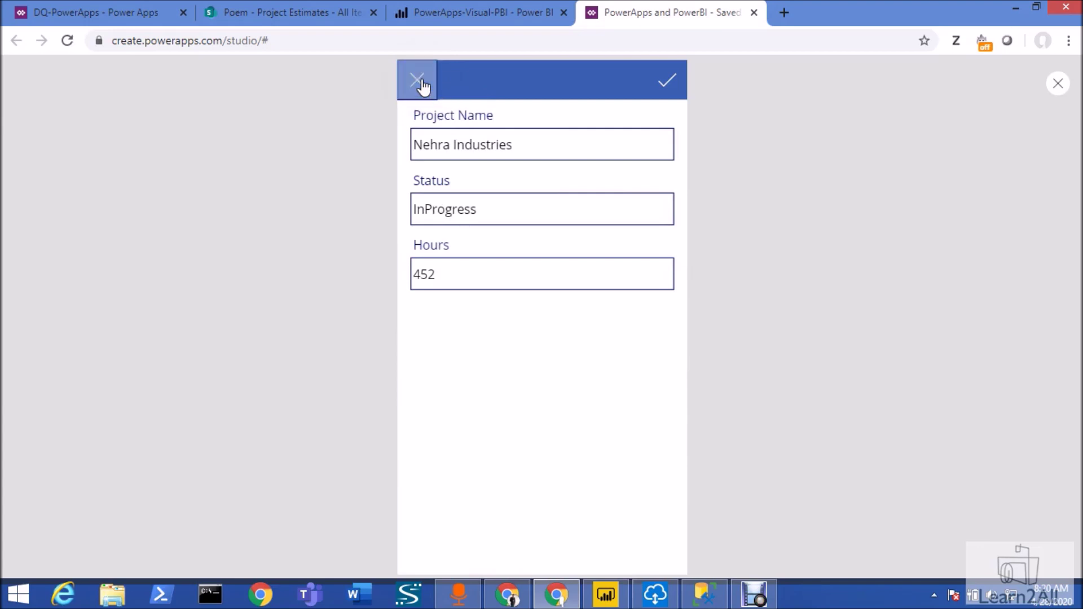
# Dismiss the open ID field options in the Power BI report and exit the app preview in Power Apps Studio
pyautogui.click(477, 19)
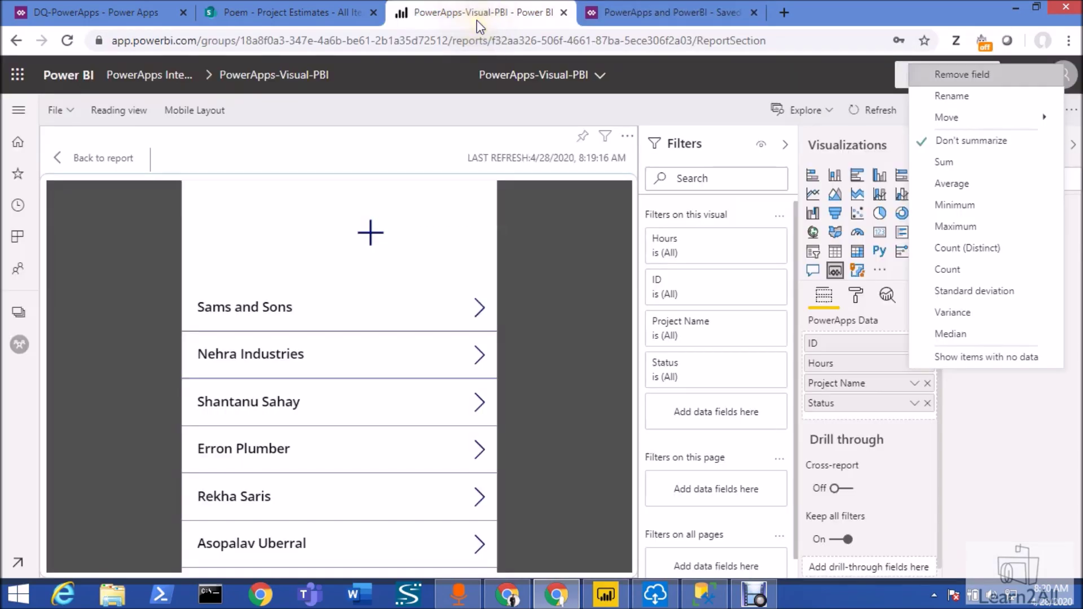
pyautogui.click(866, 351)
pyautogui.click(650, 11)
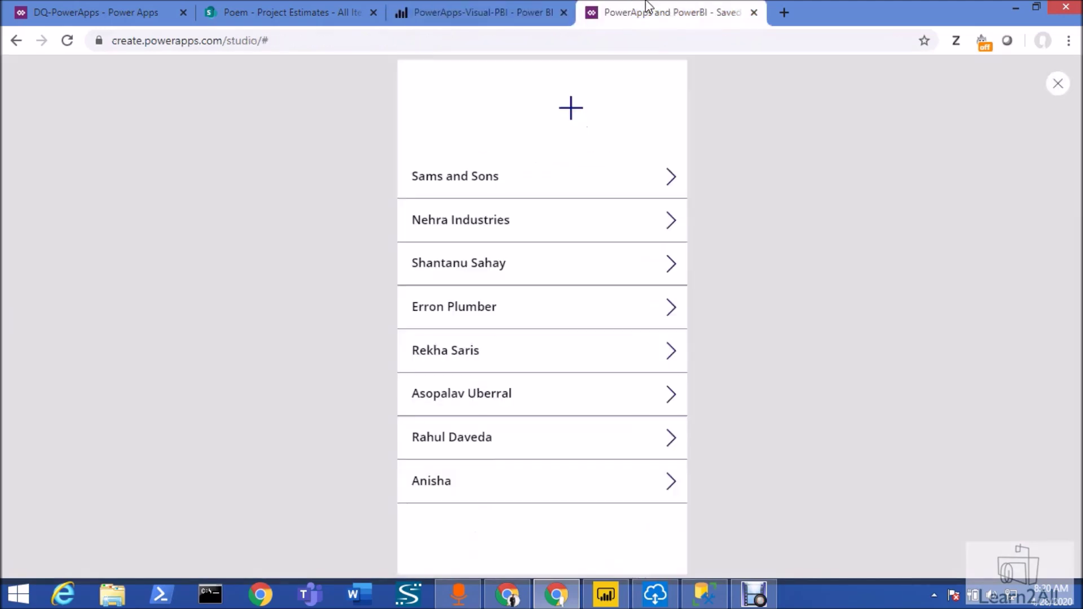
pyautogui.click(1057, 85)
pyautogui.click(644, 374)
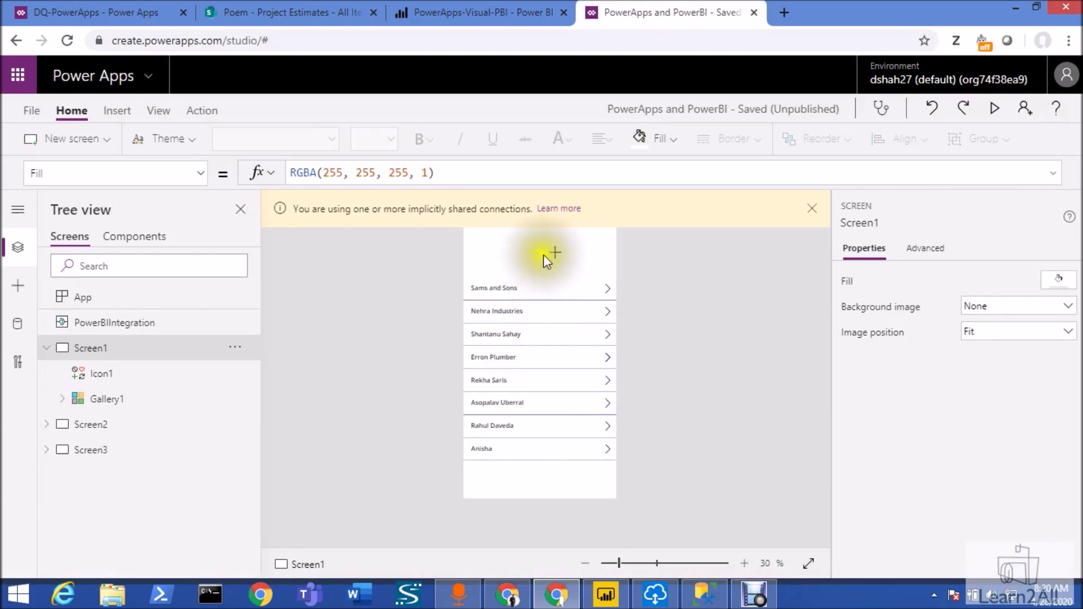
# Replace the OnSelect formula of Screen1's plus icon with NewForm(NewProjectEstimates)
pyautogui.click(561, 255)
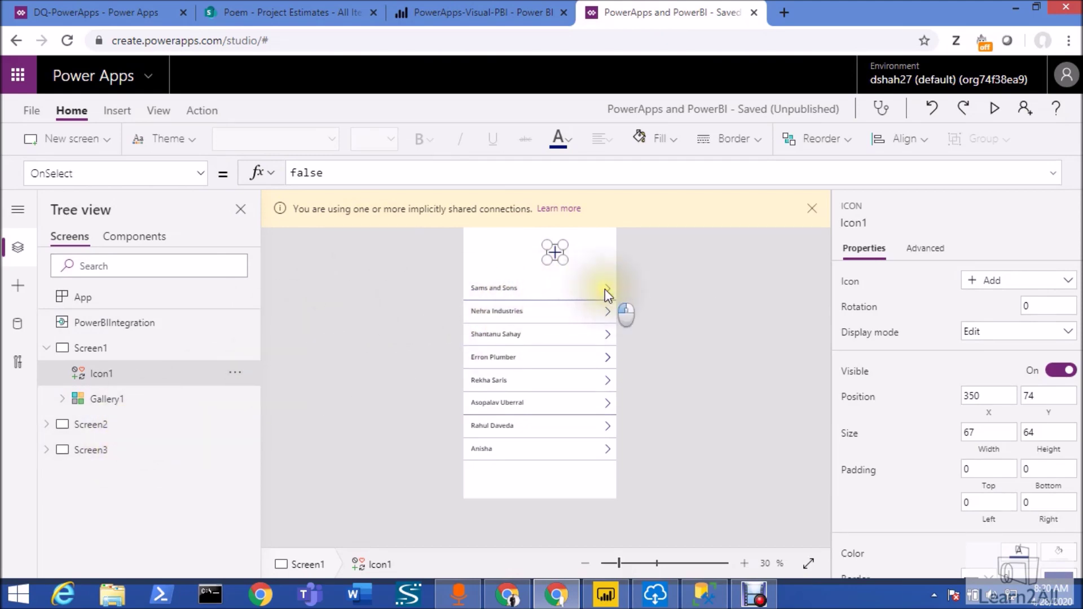
pyautogui.doubleClick(358, 169)
pyautogui.write('Ne')
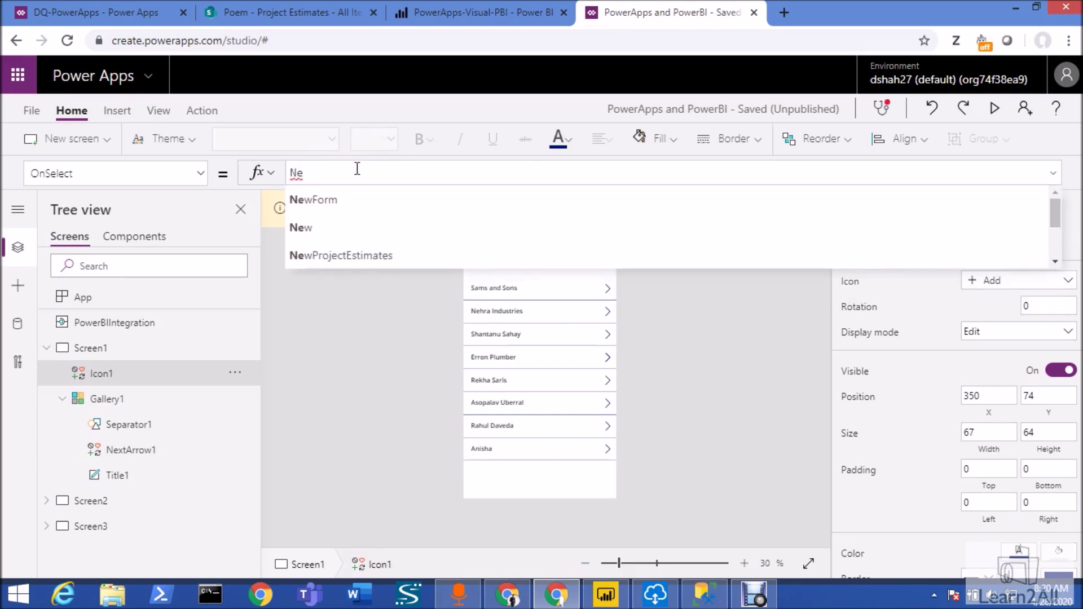
pyautogui.write('wForm(')
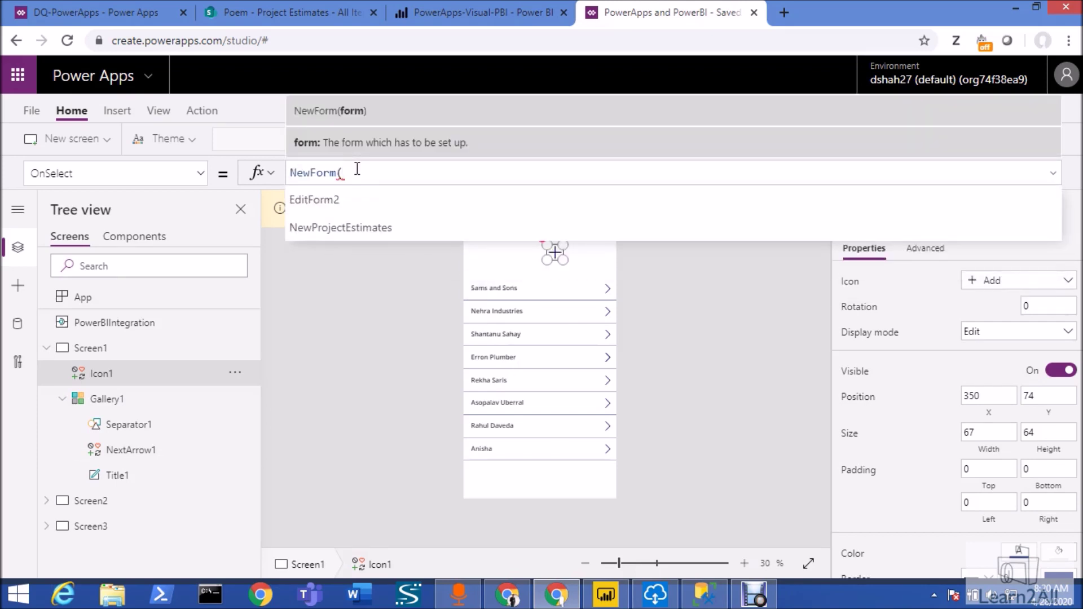
pyautogui.press('Down')
pyautogui.press('Down')
pyautogui.press('Tab')
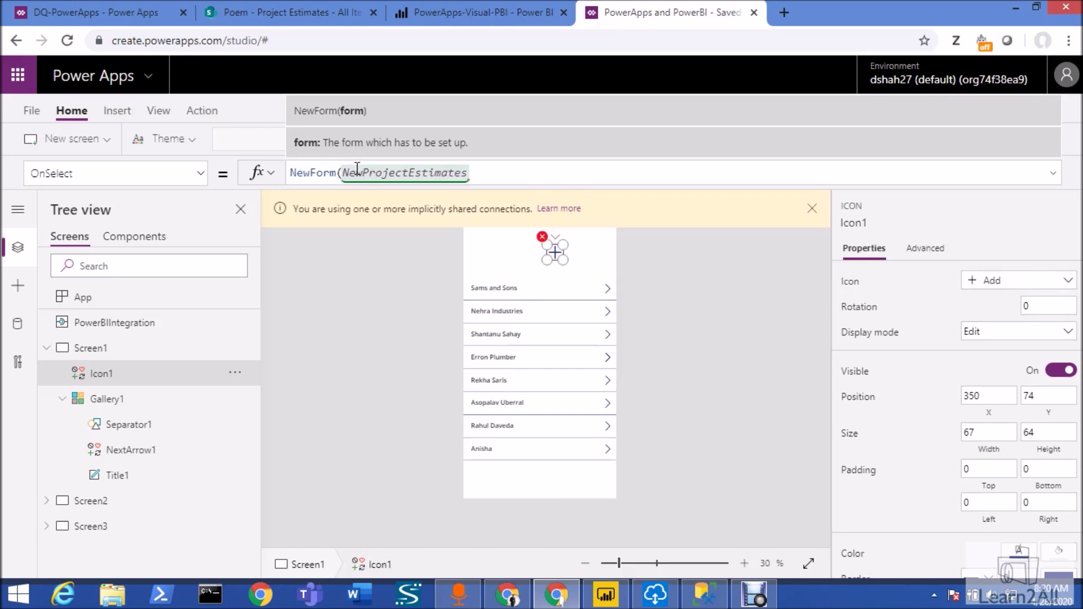
# Extend the plus icon's OnSelect formula with ResetForm(NewProjectEstimates) and Navigate(Screen2), each call ending in a semicolon
pyautogui.write(');Rese')
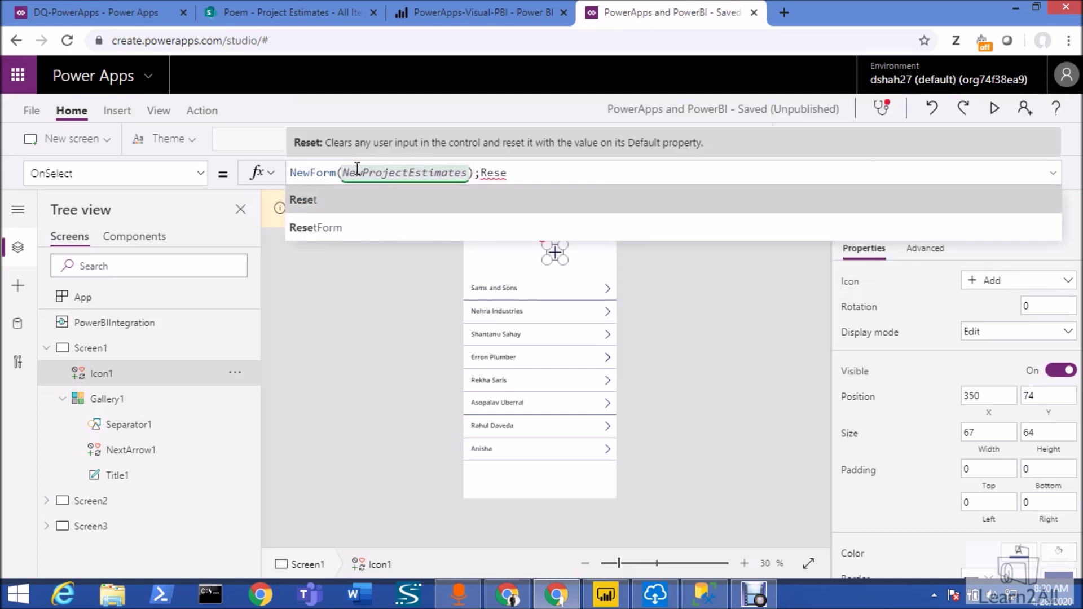
pyautogui.press('Tab')
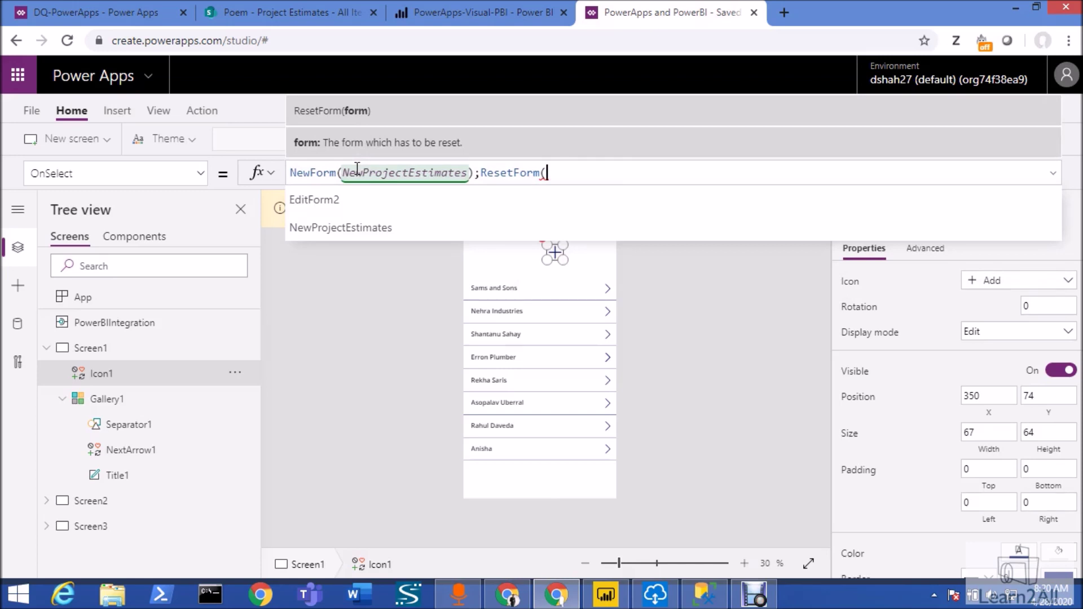
pyautogui.press('Down')
pyautogui.press('Tab')
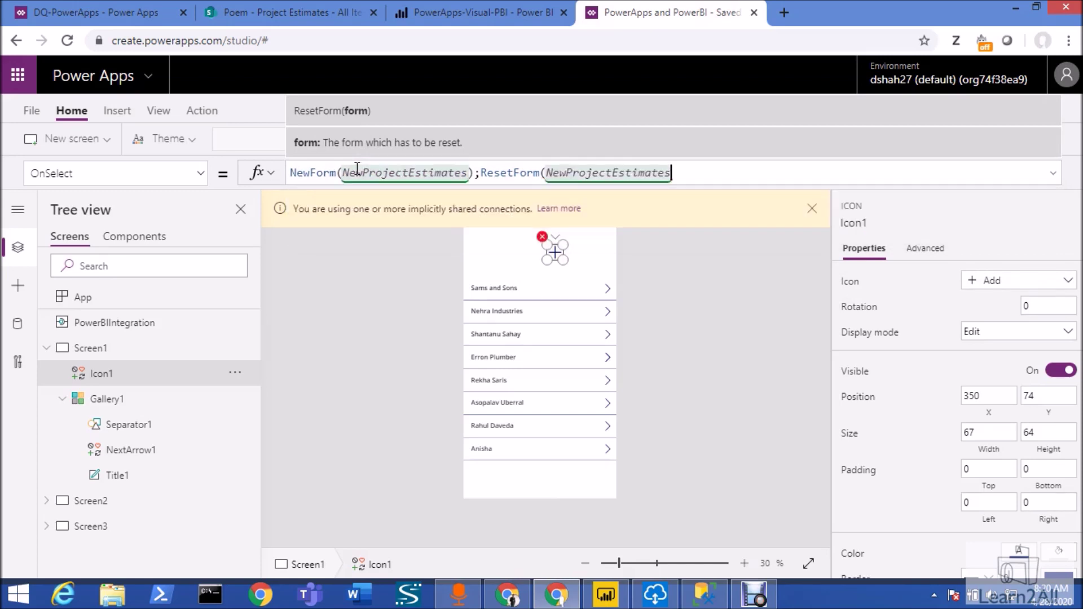
pyautogui.write(');Nav')
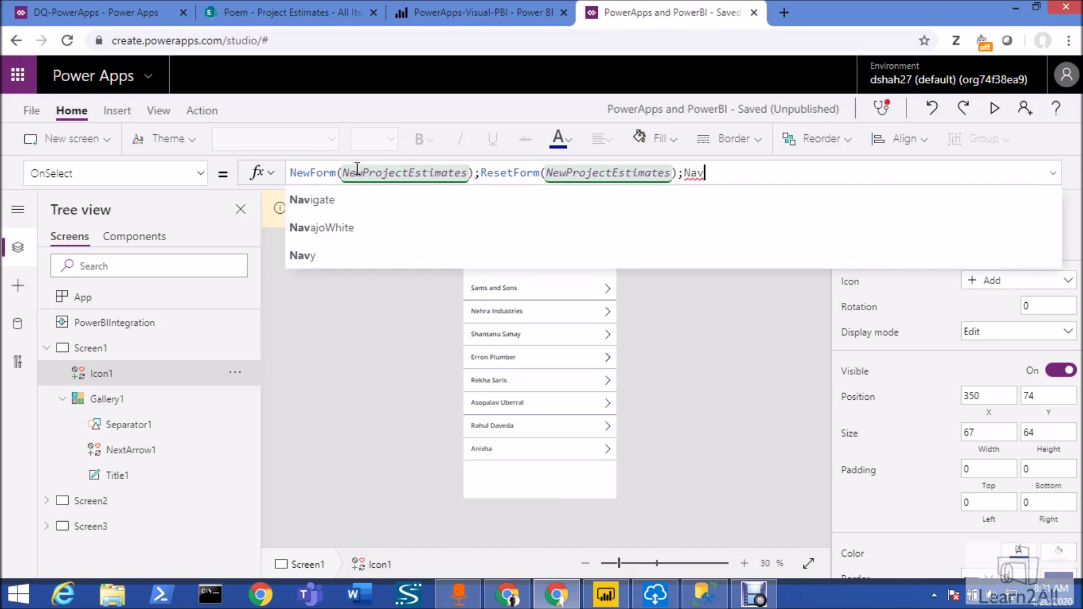
pyautogui.press('Tab')
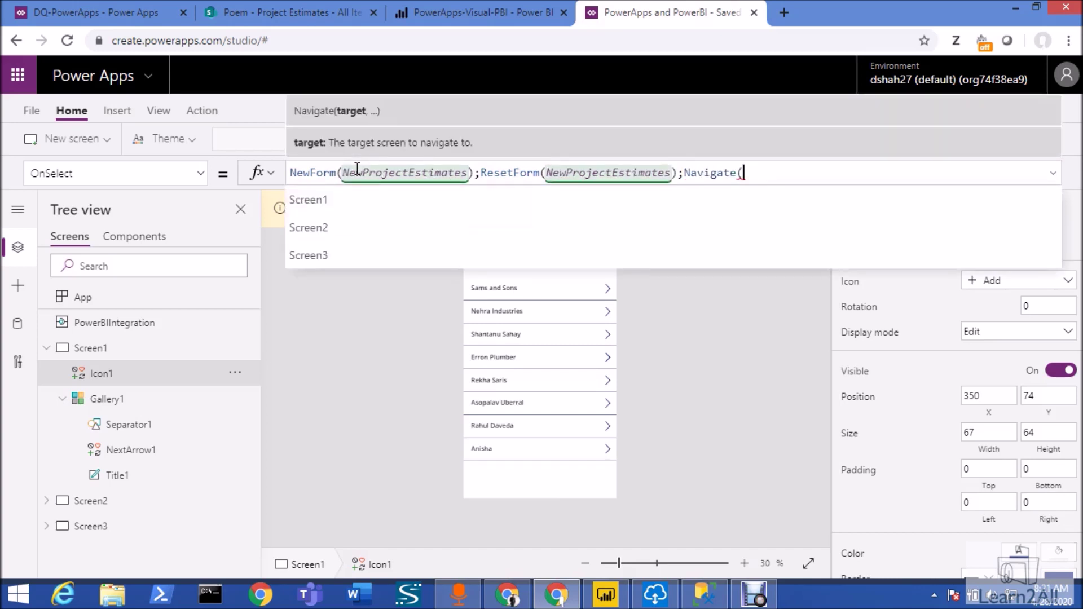
pyautogui.press('Down')
pyautogui.press('Down')
pyautogui.press('Tab')
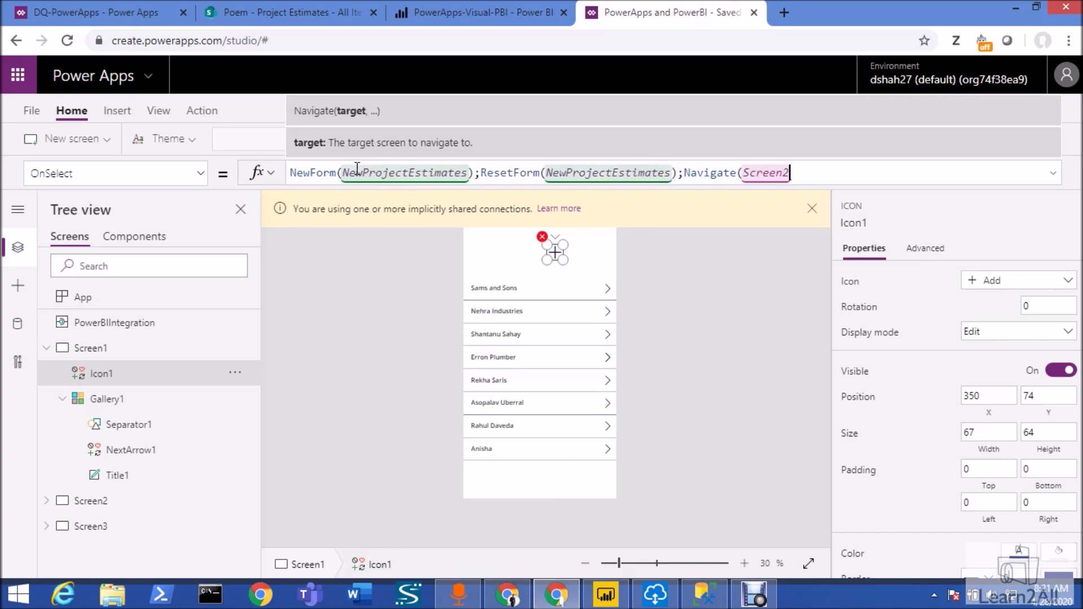
pyautogui.write(');')
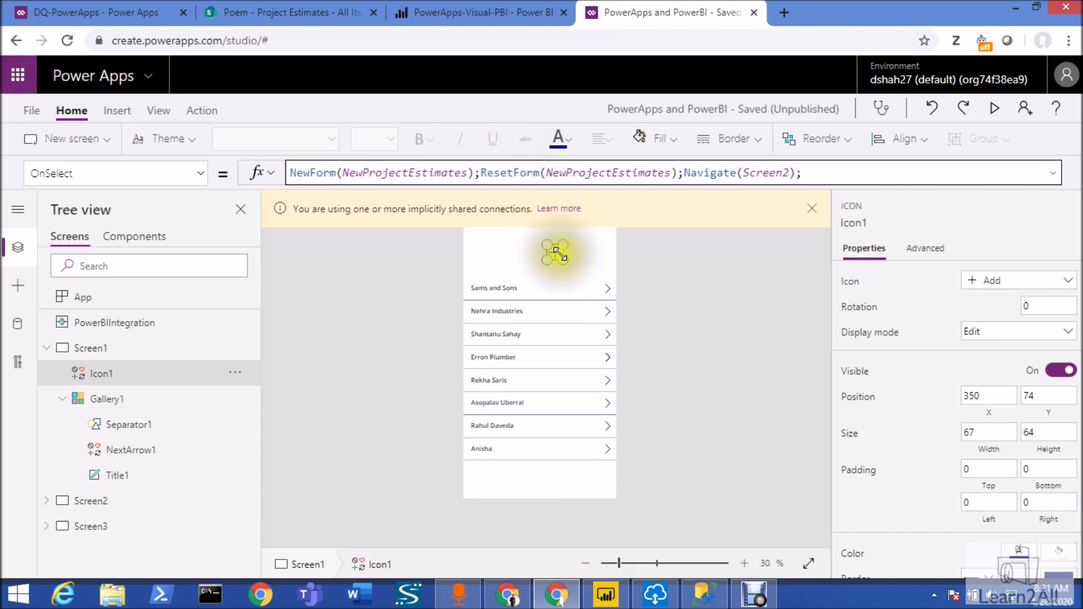
pyautogui.click(690, 265)
# Preview the app to test the plus icon and the second gallery row's arrow, cancelling each form, and exit the preview
pyautogui.click(999, 112)
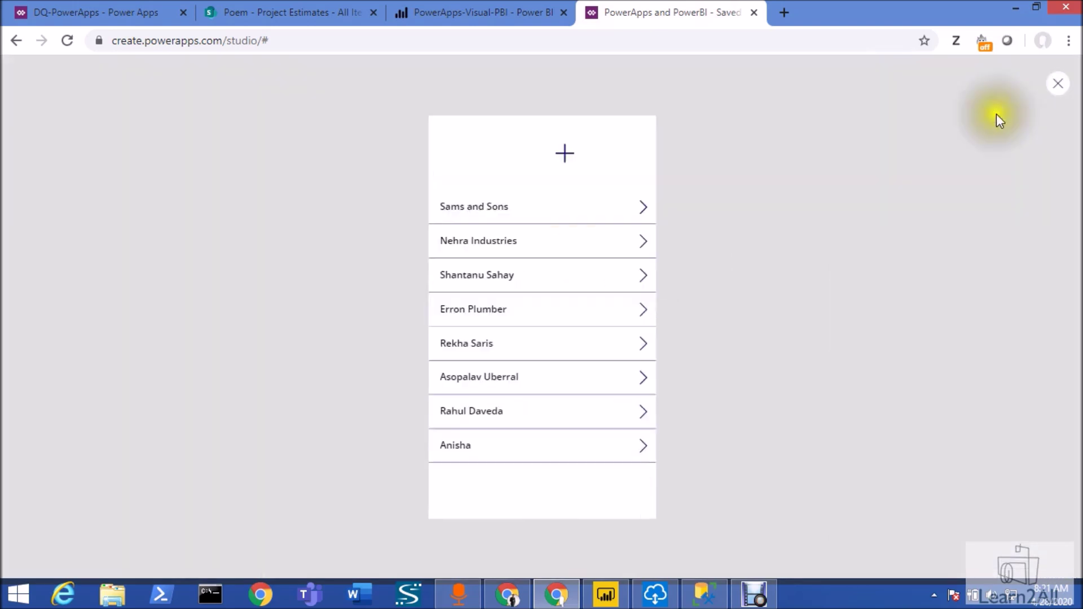
pyautogui.click(572, 108)
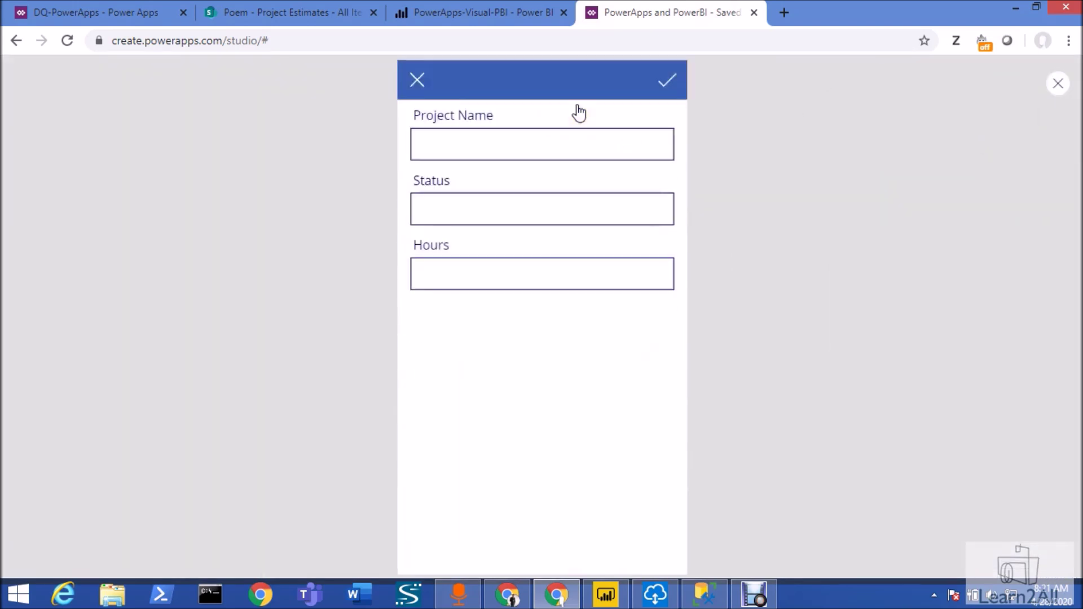
pyautogui.click(420, 85)
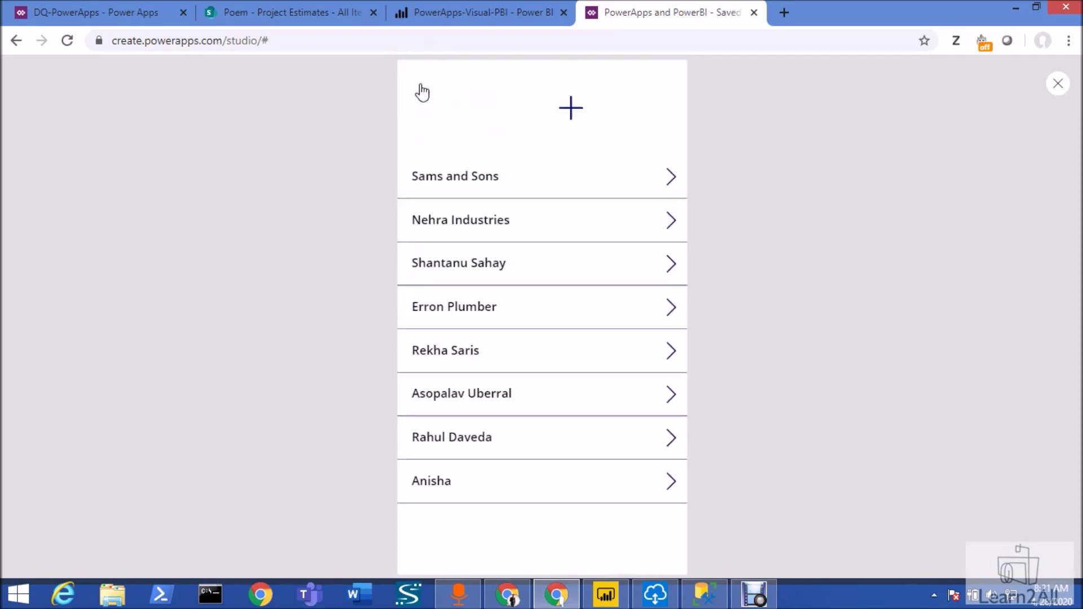
pyautogui.click(671, 221)
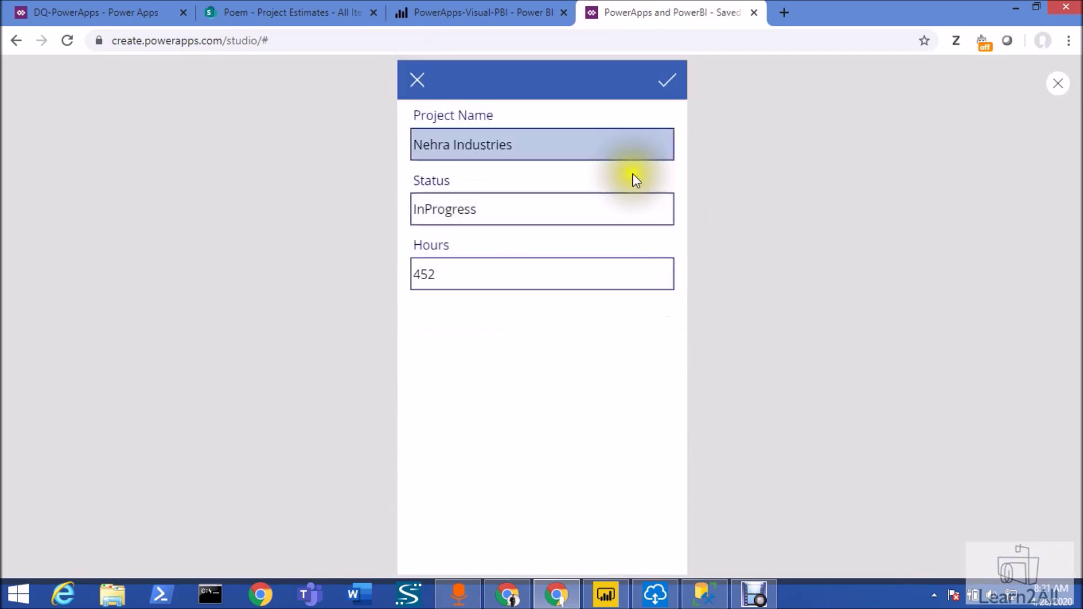
pyautogui.click(417, 86)
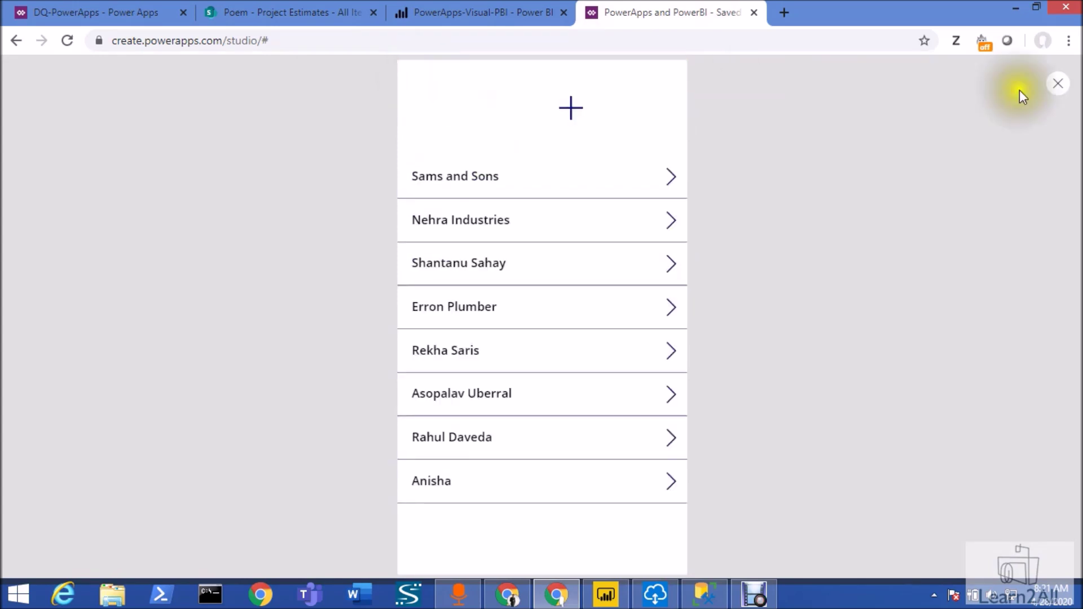
pyautogui.click(1058, 83)
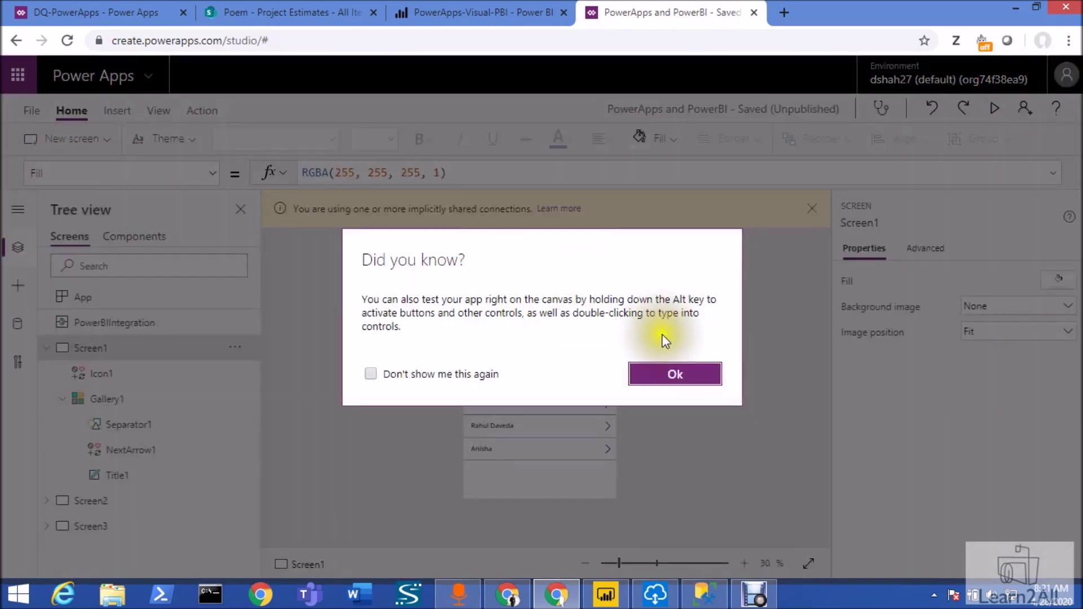
pyautogui.click(670, 375)
# Save the PowerApps and PowerBI app without a version note and publish it
pyautogui.click(30, 110)
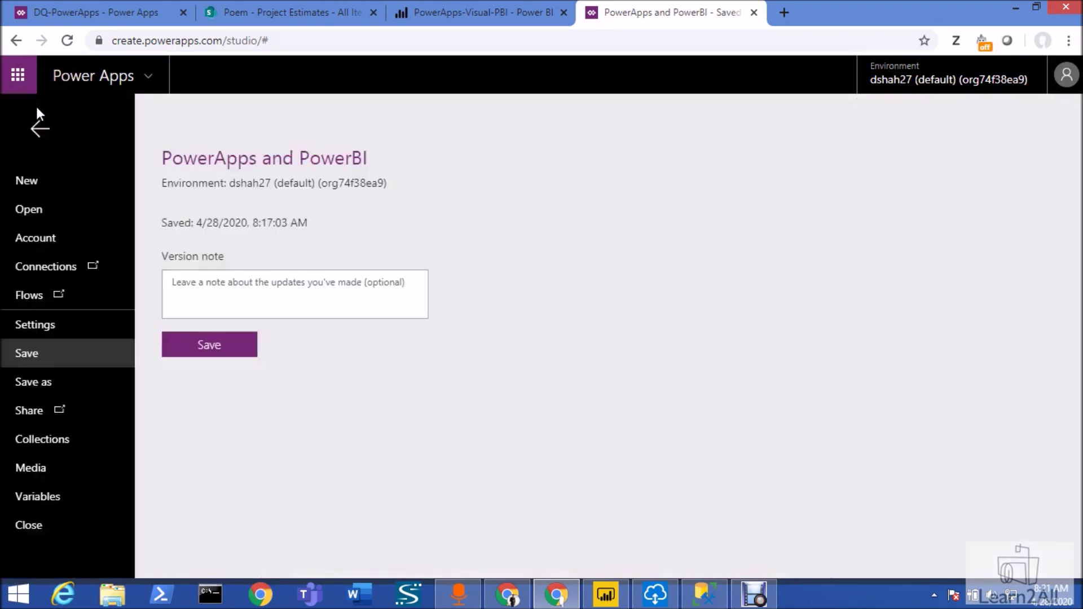
pyautogui.click(210, 355)
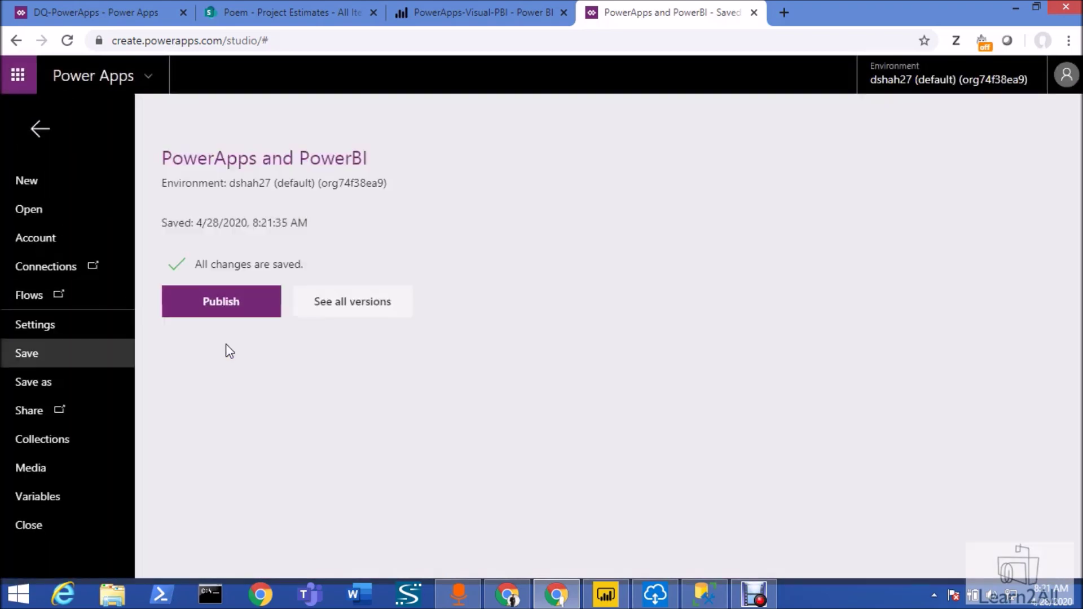
pyautogui.click(244, 312)
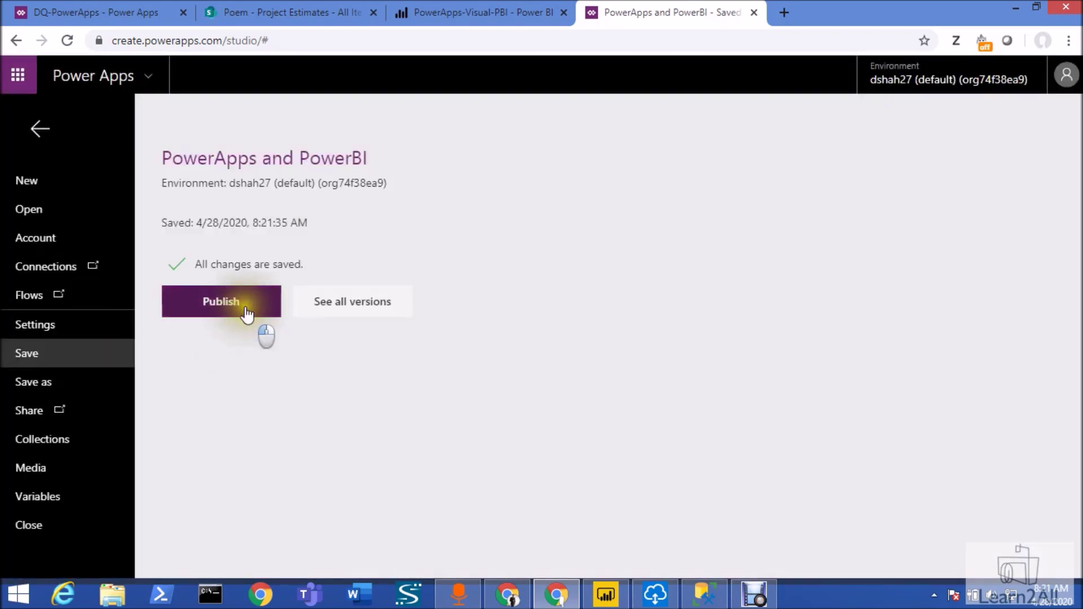
pyautogui.click(575, 418)
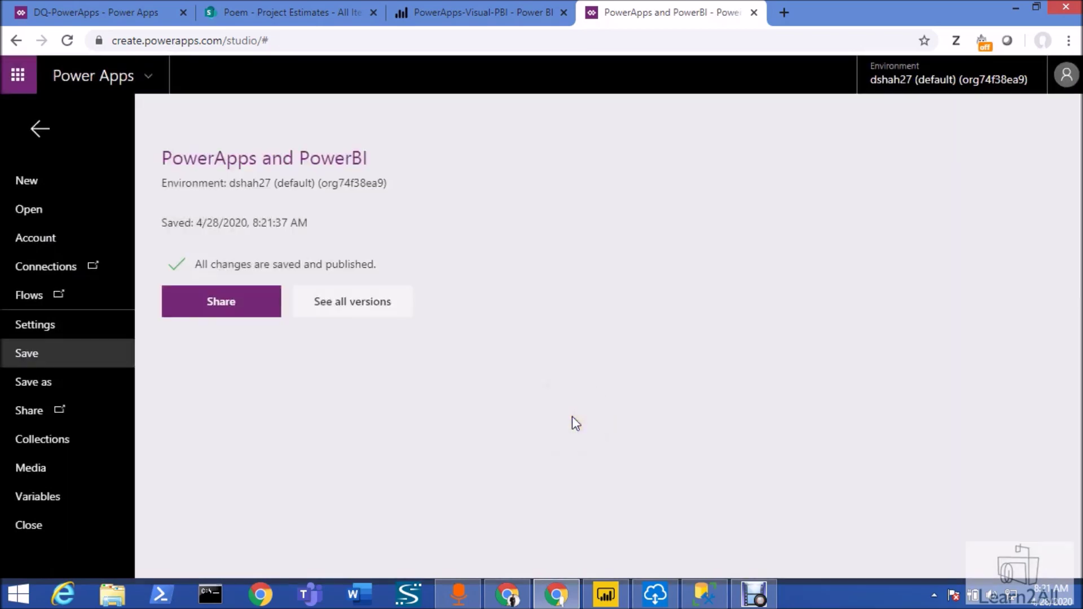
# Switch to Power BI, save the report changes, and reopen the PowerApps-Visual-PBI report from the PowerApps Integration workspace
pyautogui.click(444, 8)
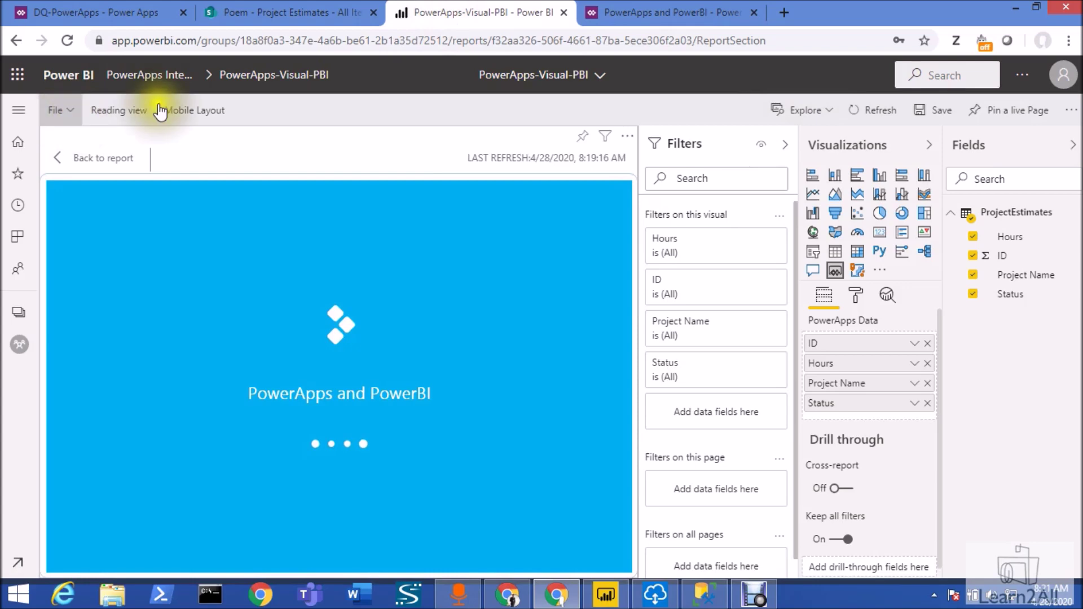
pyautogui.click(149, 74)
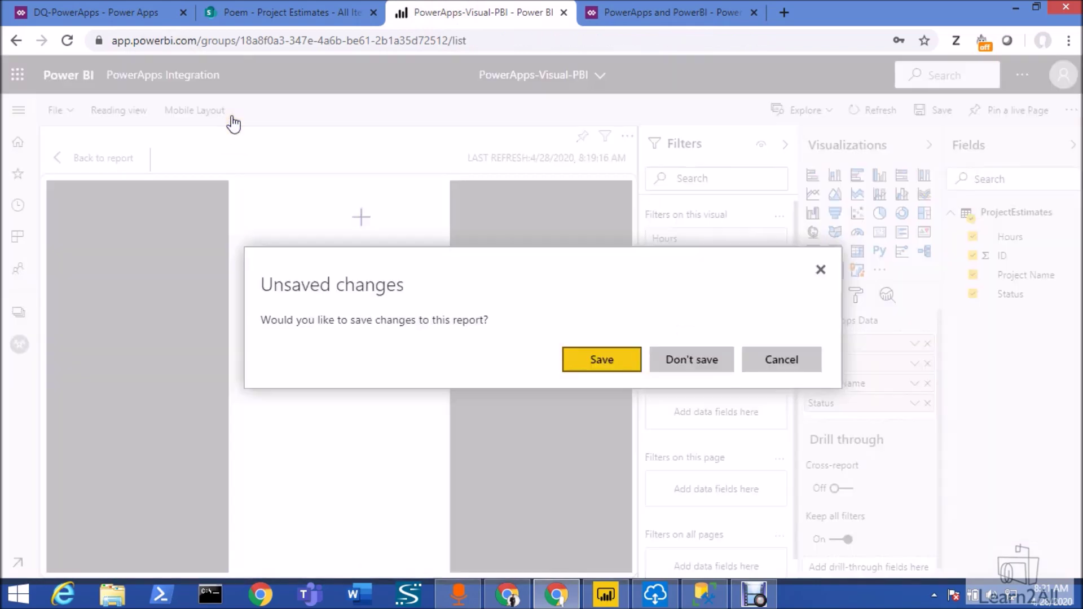
pyautogui.click(609, 358)
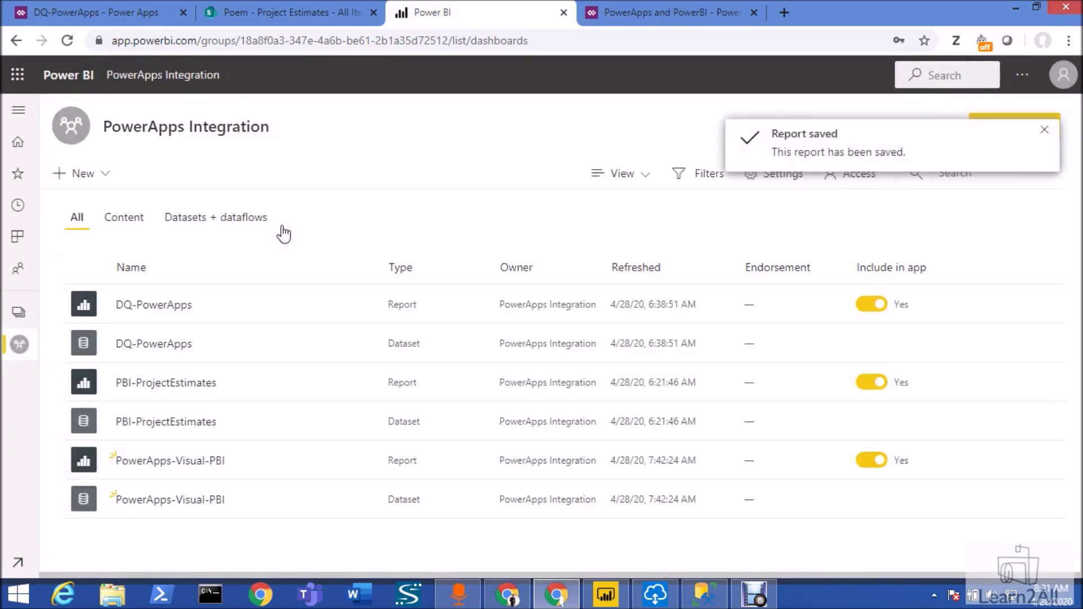
pyautogui.click(172, 467)
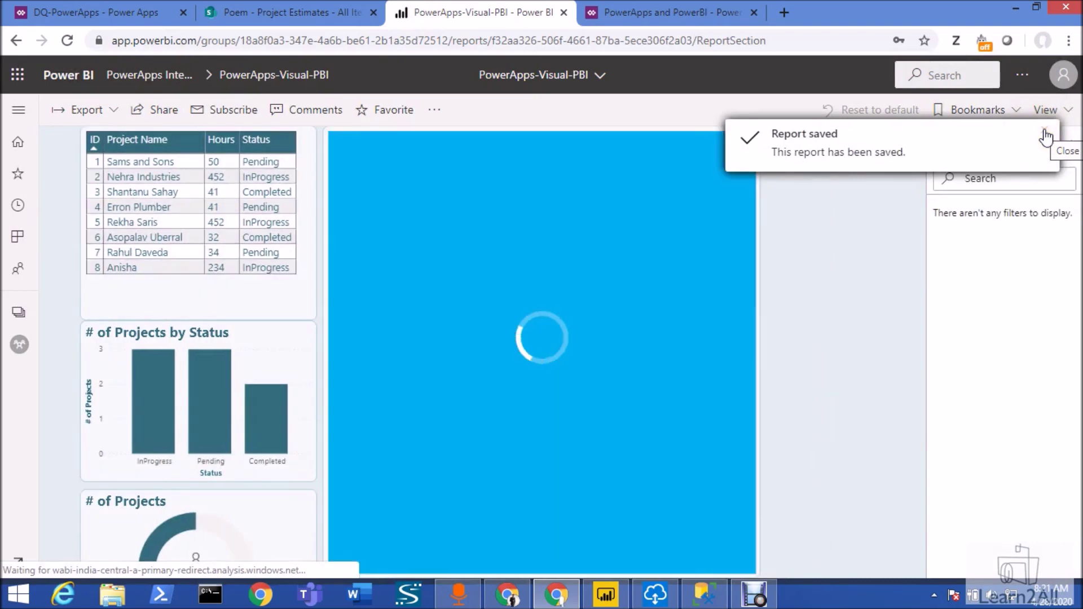
pyautogui.click(1046, 137)
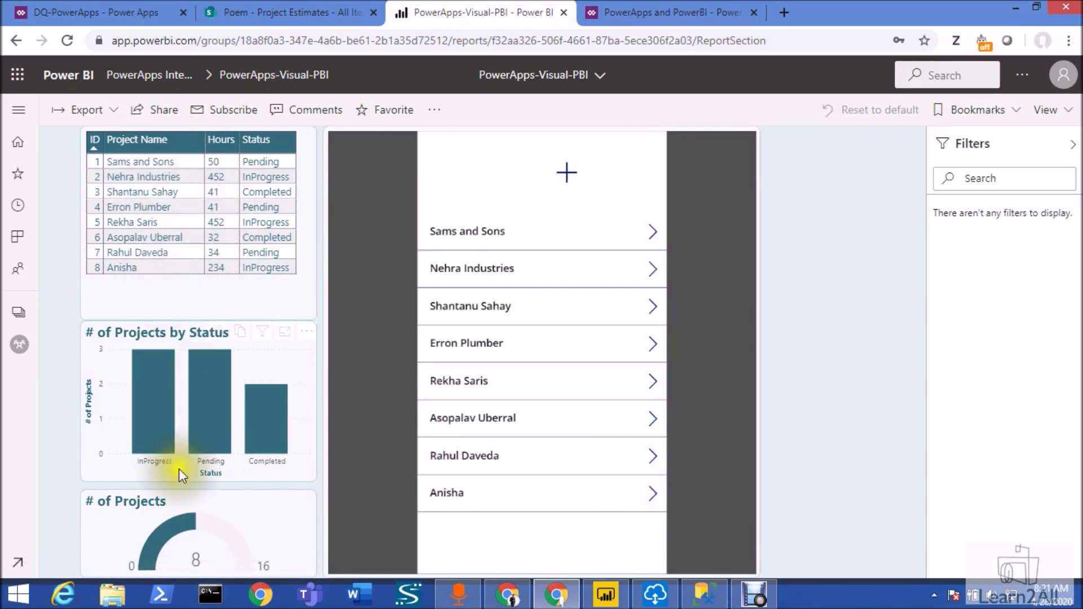
# Check cross-filtering of the Power Apps visual with the InProgress, Completed and Pending bars of the status chart, and clear the selection
pyautogui.click(160, 445)
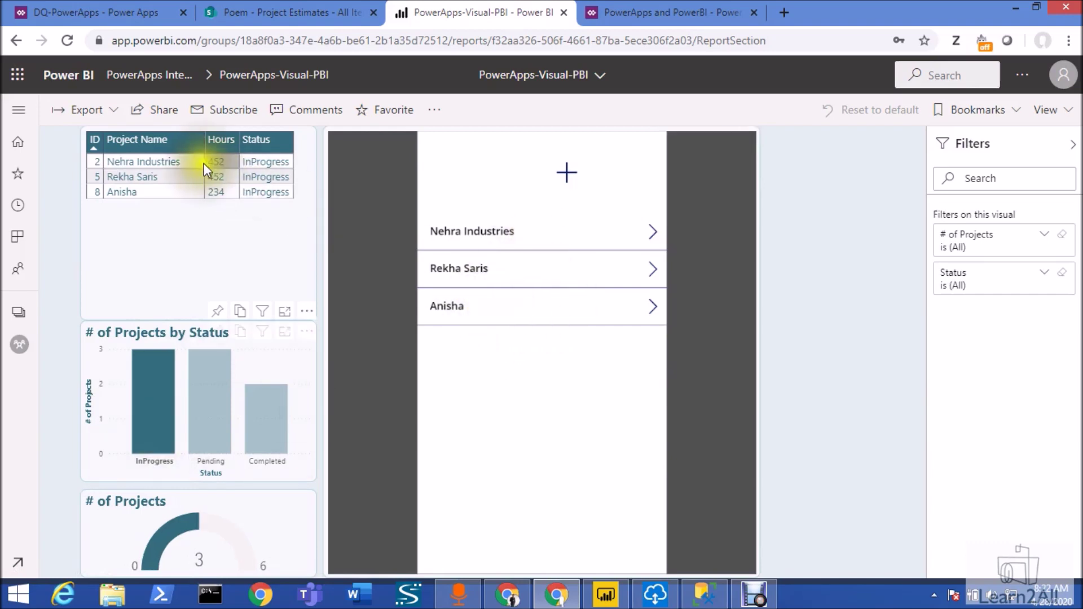
pyautogui.click(278, 451)
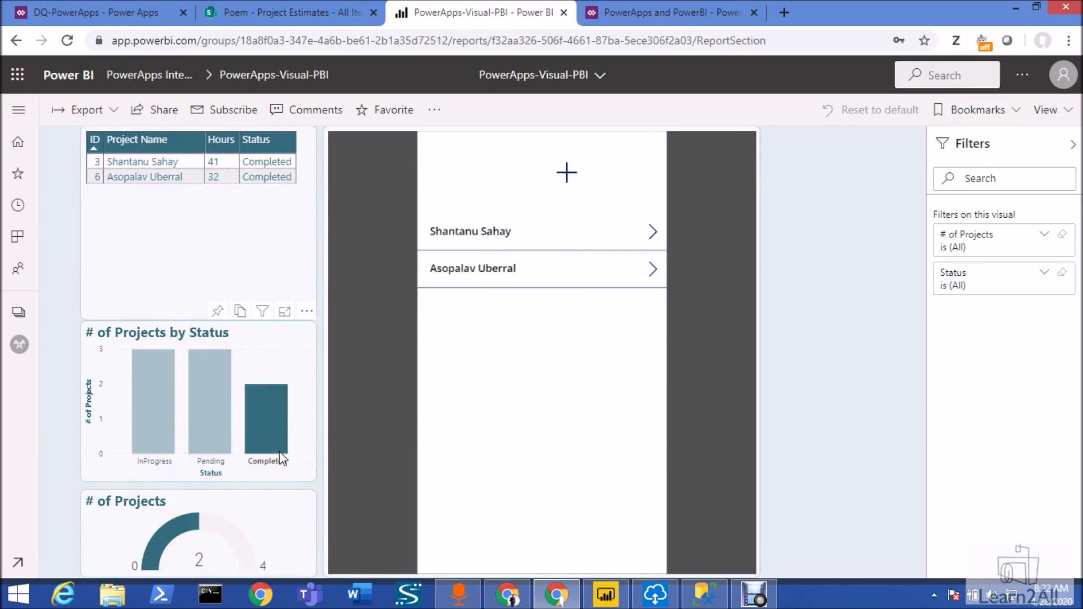
pyautogui.click(217, 442)
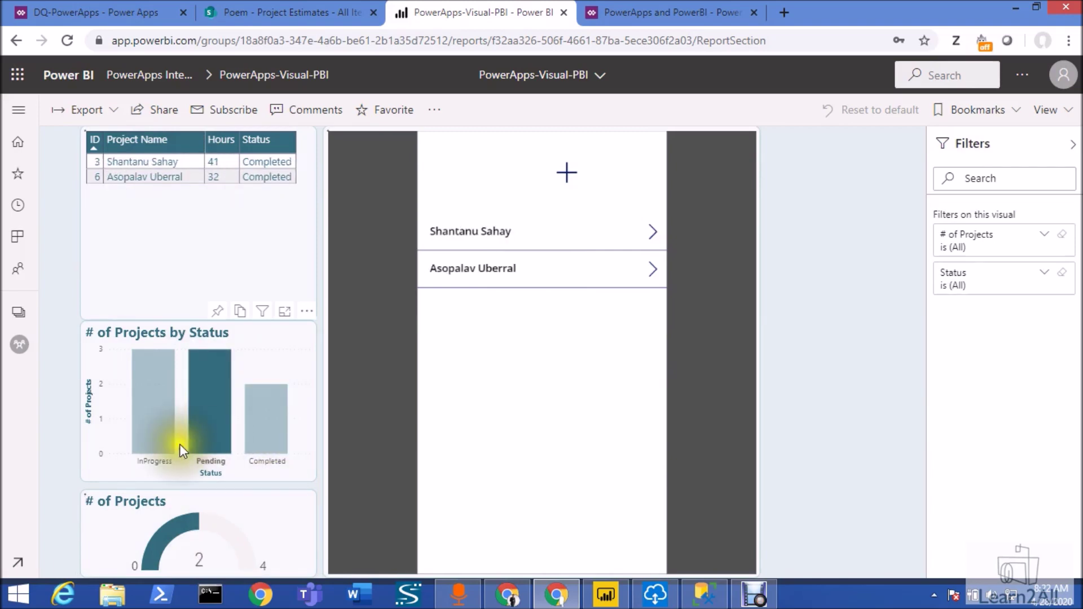
pyautogui.click(156, 445)
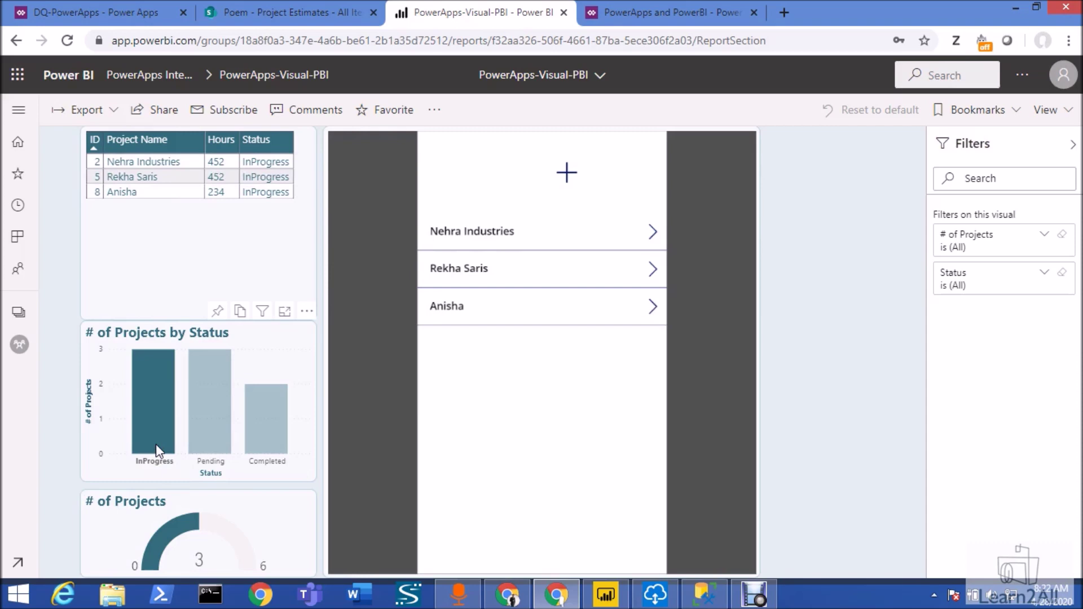
pyautogui.click(156, 444)
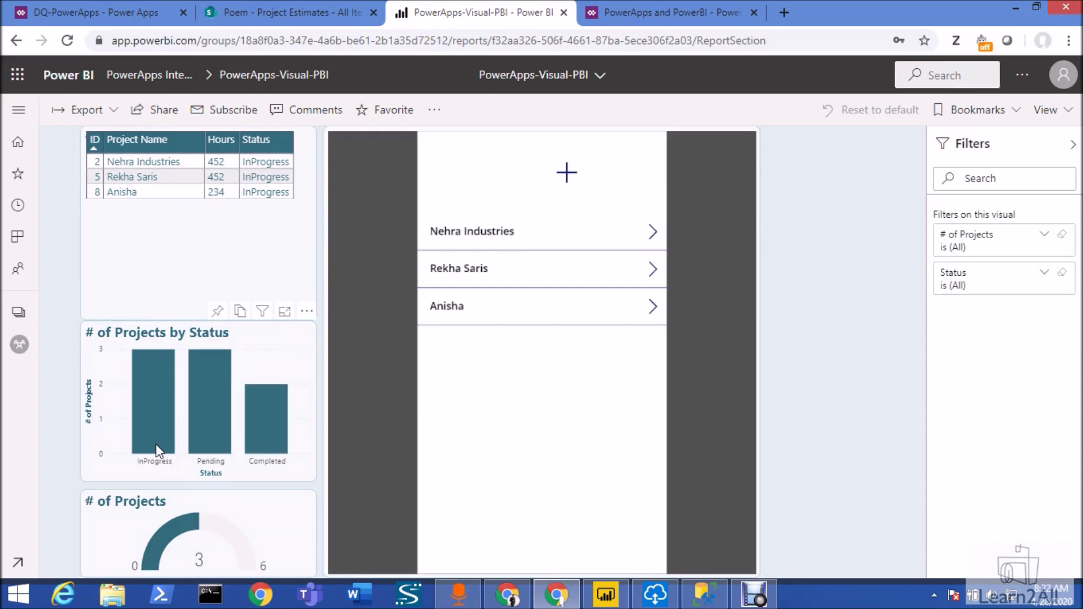
# Add a project in the report's Power Apps visual with name Triyare Industry, status Pending and 612 hours, and submit it
pyautogui.click(567, 172)
pyautogui.click(558, 204)
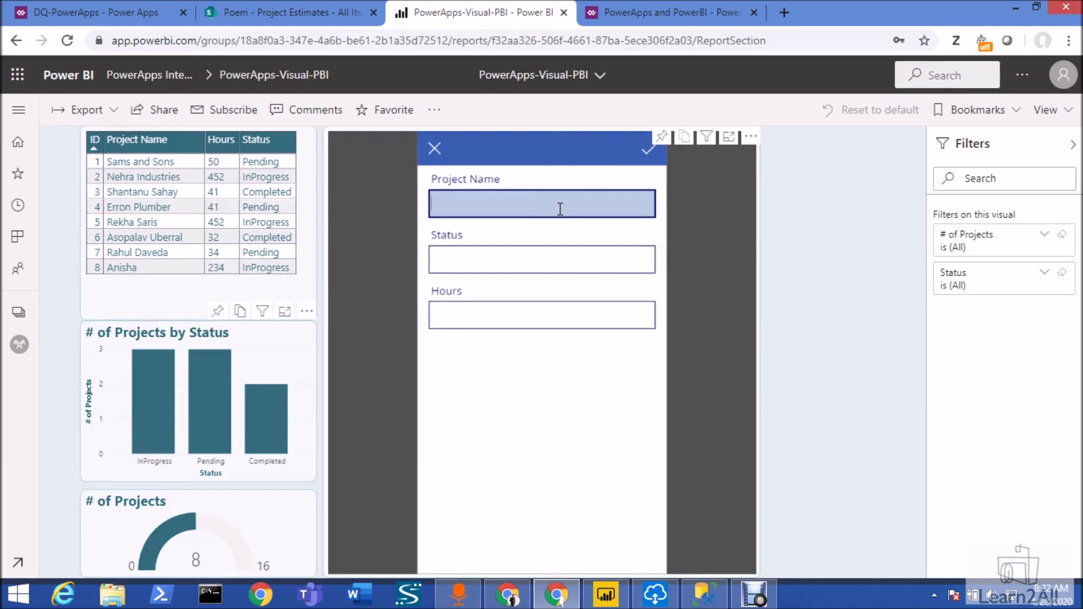
pyautogui.write('Triyare Industry')
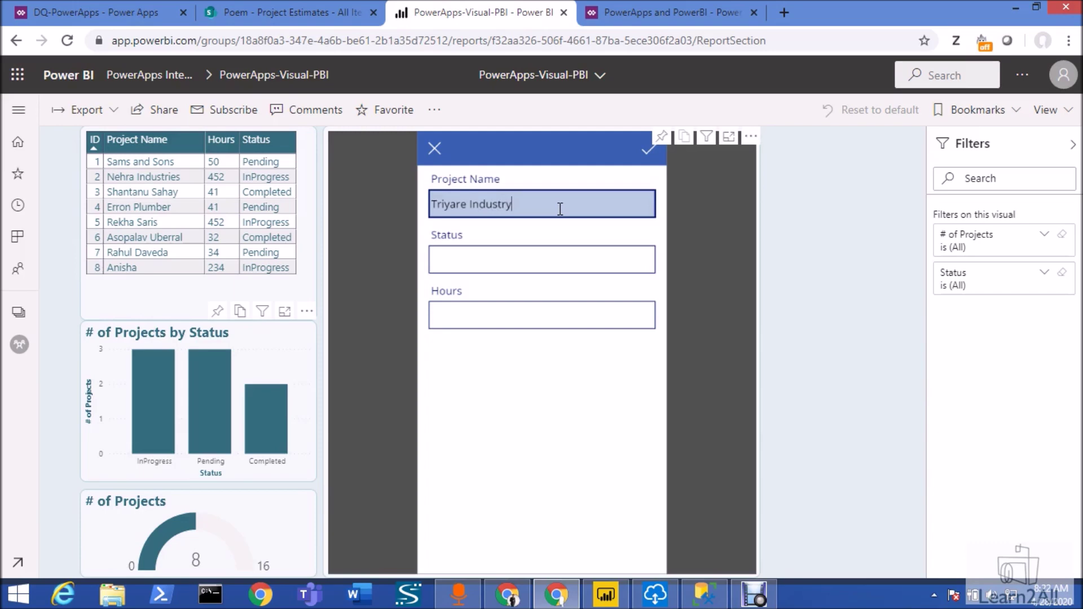
pyautogui.click(553, 289)
pyautogui.click(553, 260)
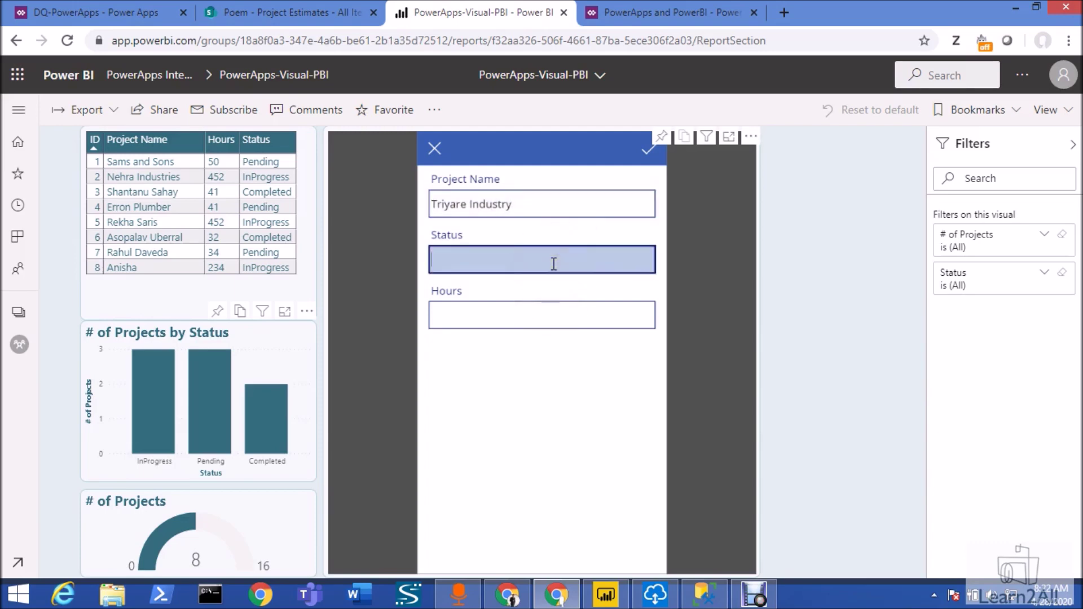
pyautogui.write('Pending')
pyautogui.click(546, 315)
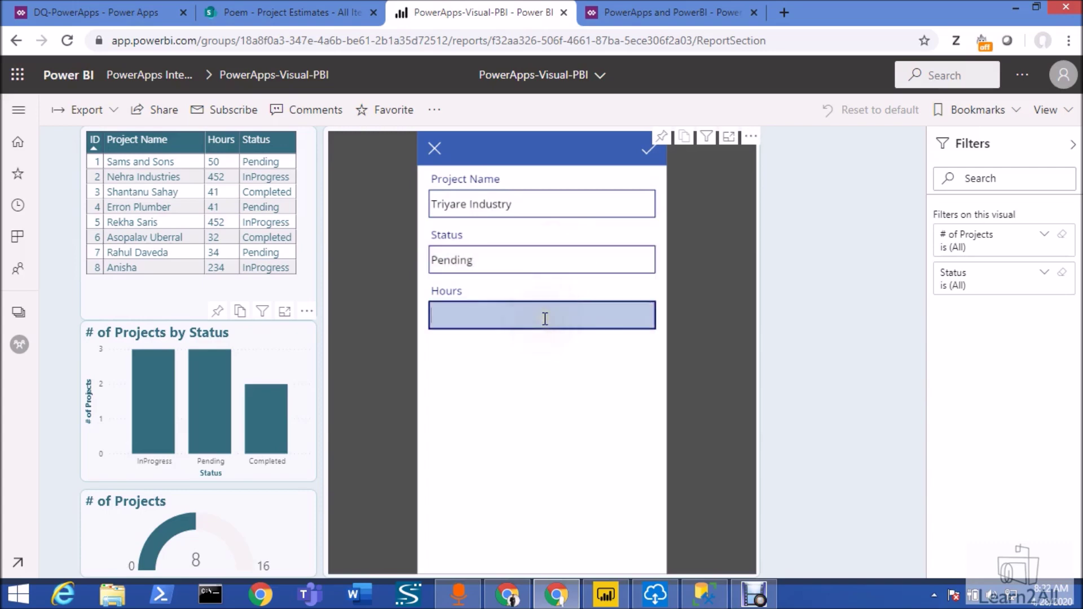
pyautogui.write('612')
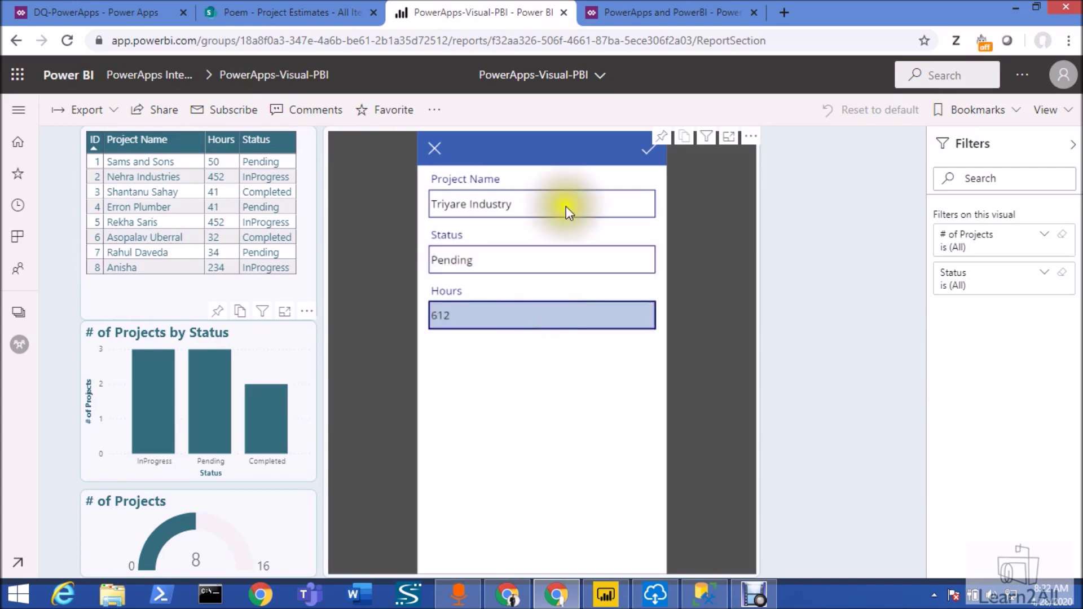
pyautogui.click(647, 153)
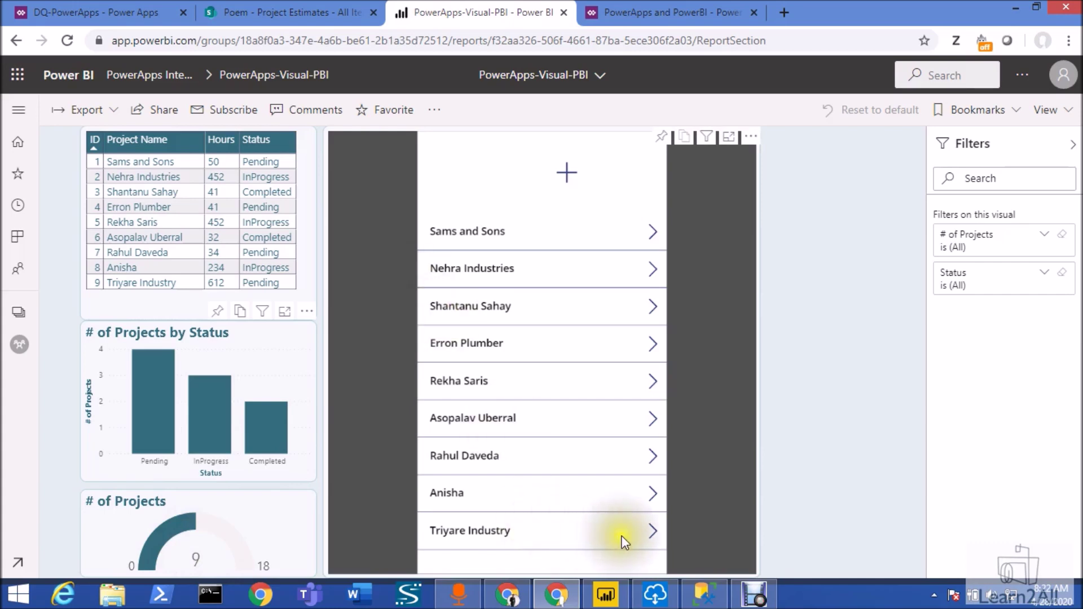
# Filter the visual to Triyare Industry from the table, save its Hours as 965 in the edit form, and clear the table selection
pyautogui.click(160, 282)
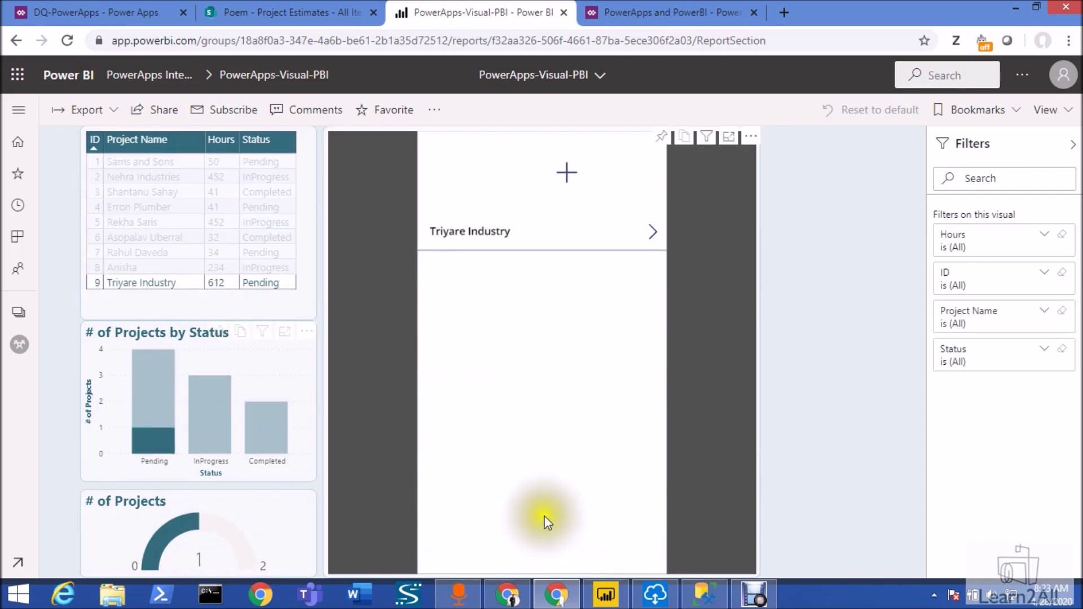
pyautogui.click(651, 236)
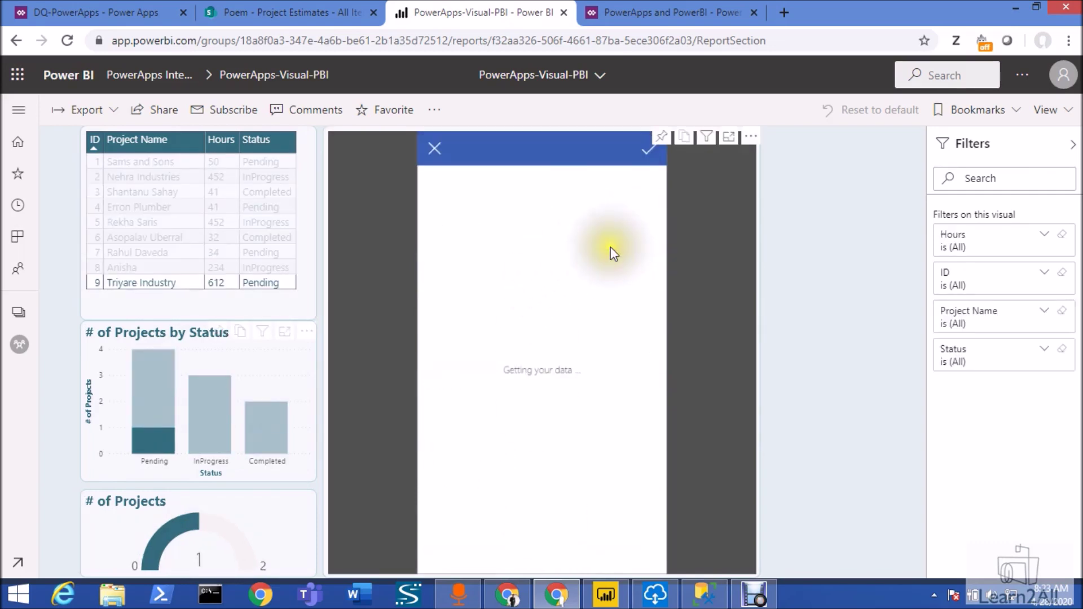
pyautogui.doubleClick(522, 304)
pyautogui.write('965')
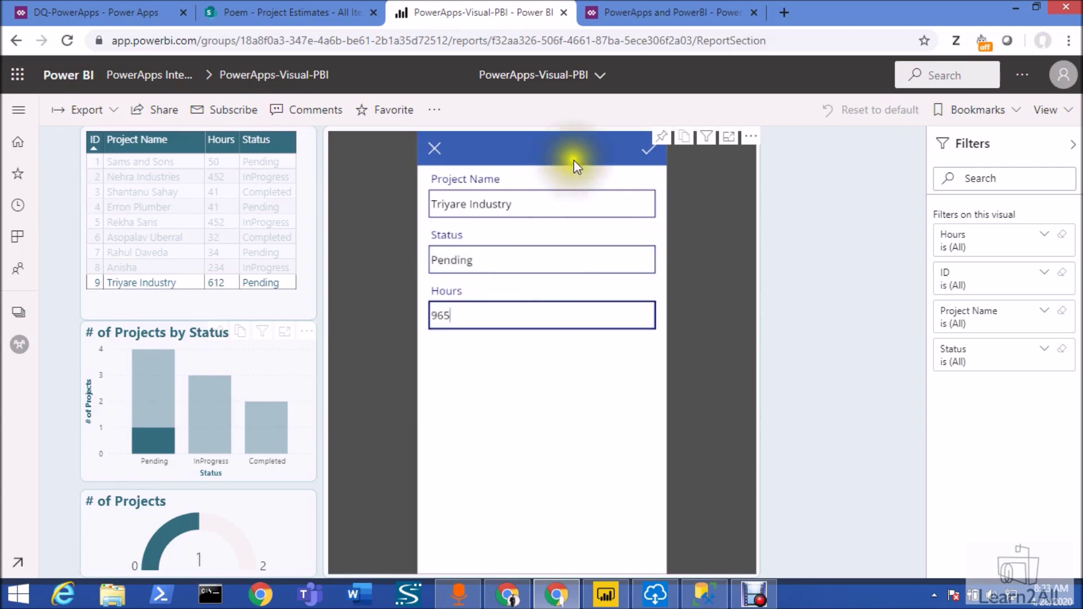
pyautogui.click(647, 151)
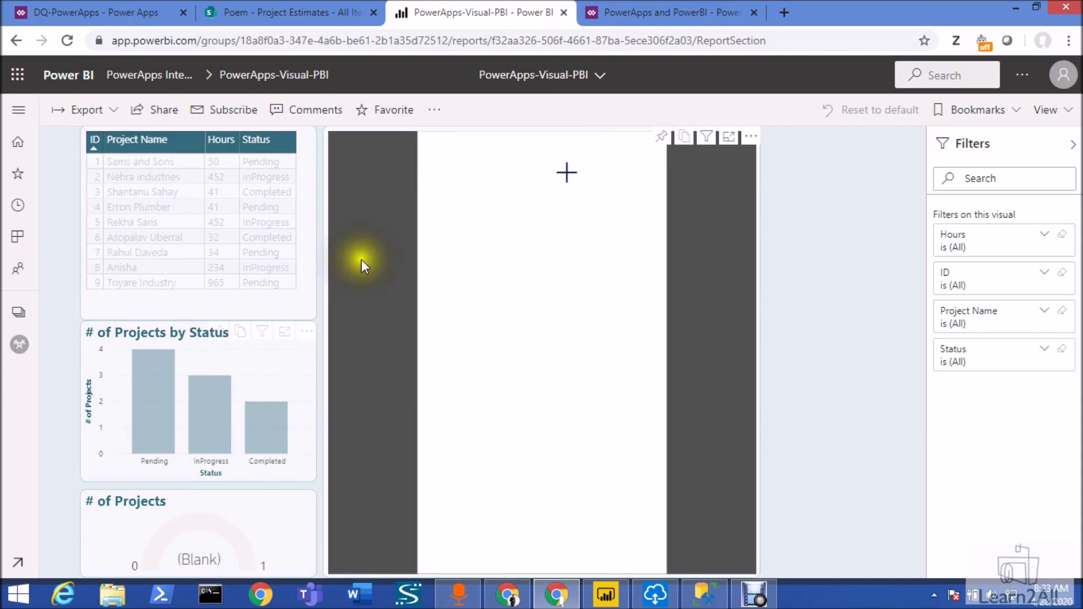
pyautogui.click(220, 286)
pyautogui.click(217, 288)
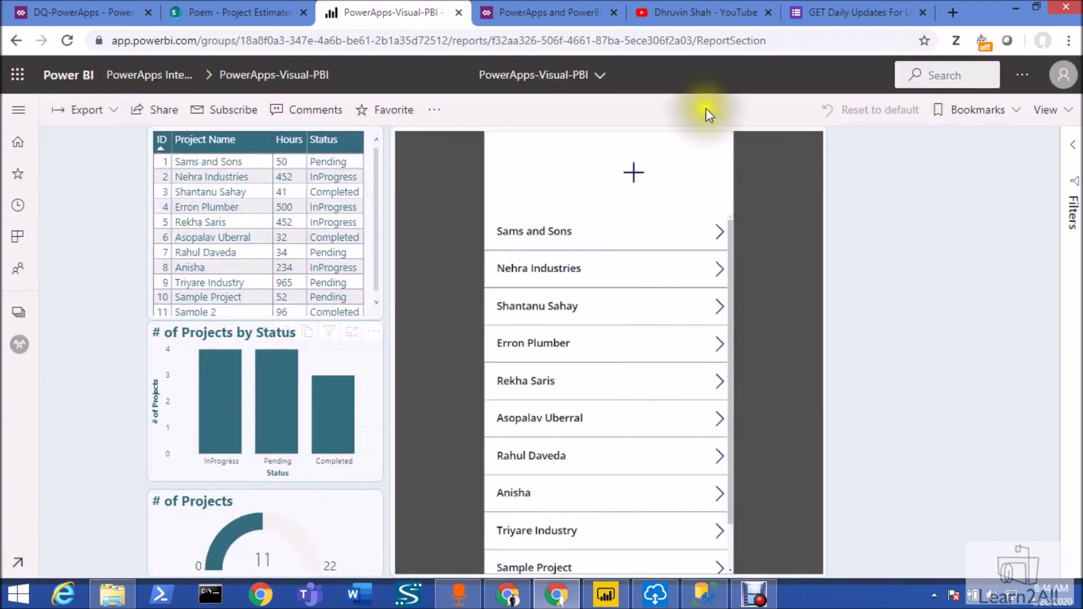
# Switch to Power Apps and share the PowerApps and PowerBI app with a colleague as a user, without co-owner rights
pyautogui.click(565, 12)
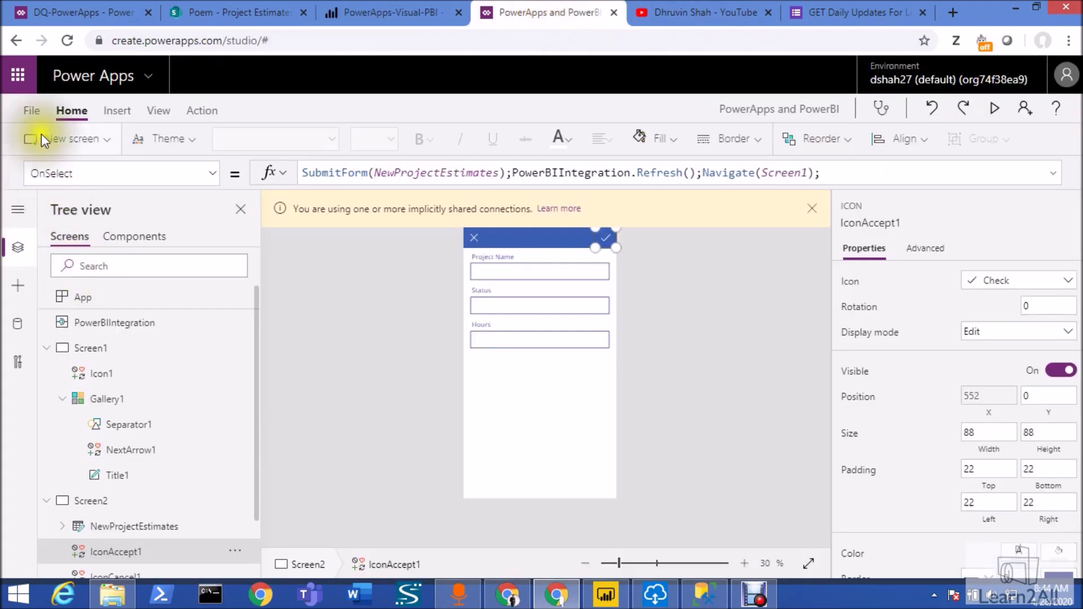
pyautogui.click(26, 112)
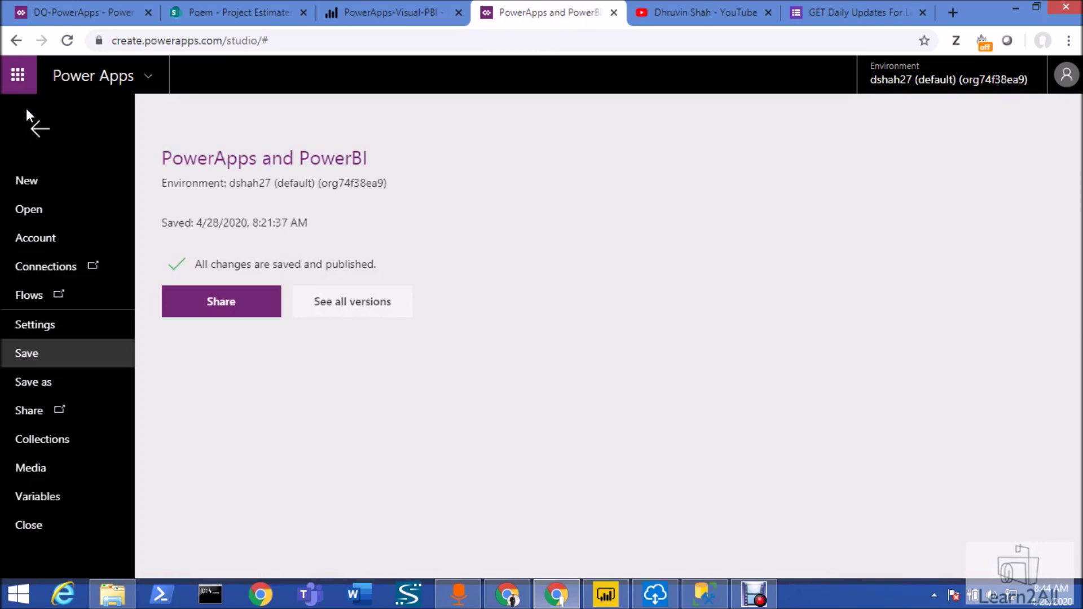
pyautogui.click(200, 321)
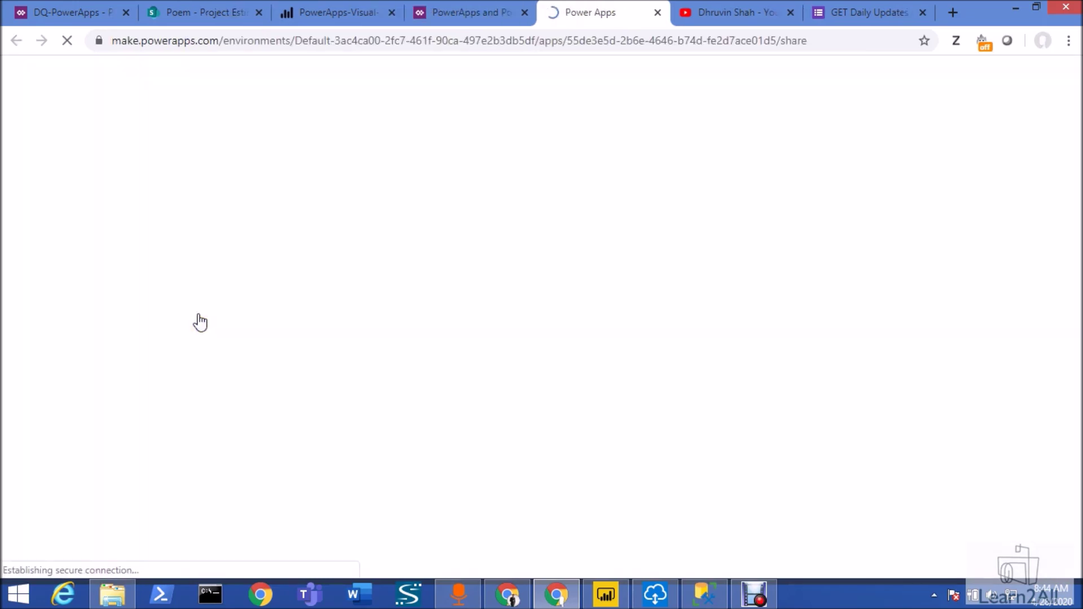
pyautogui.click(476, 5)
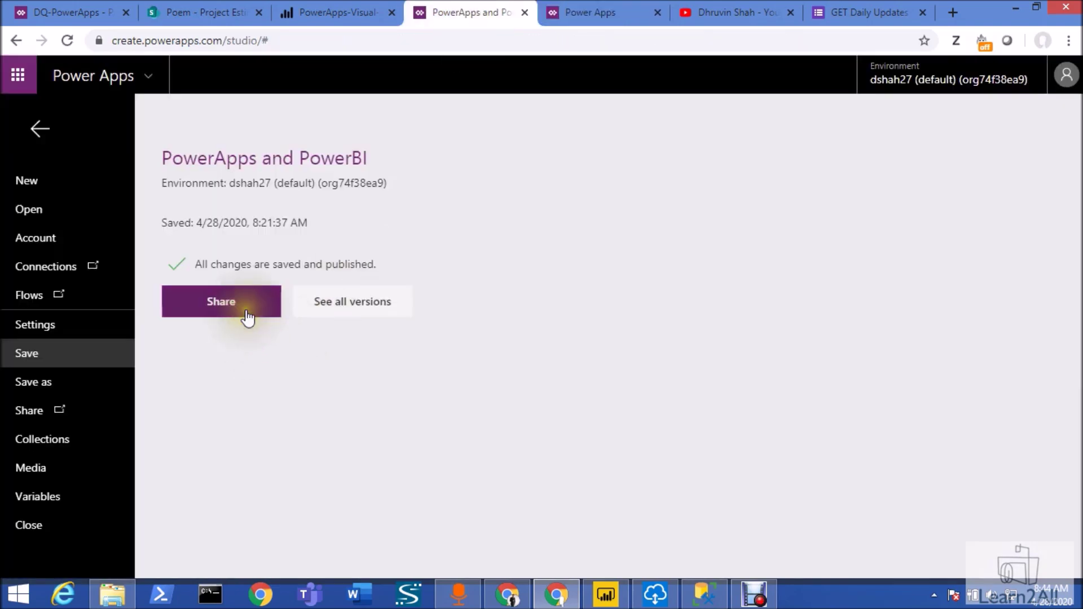
pyautogui.click(583, 13)
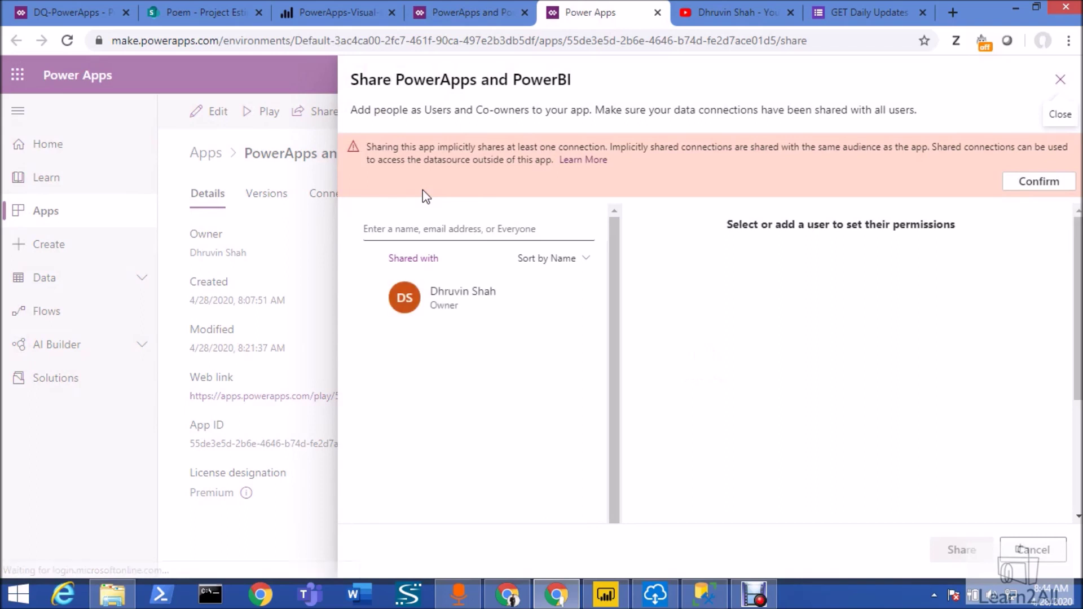
pyautogui.click(448, 243)
pyautogui.click(449, 229)
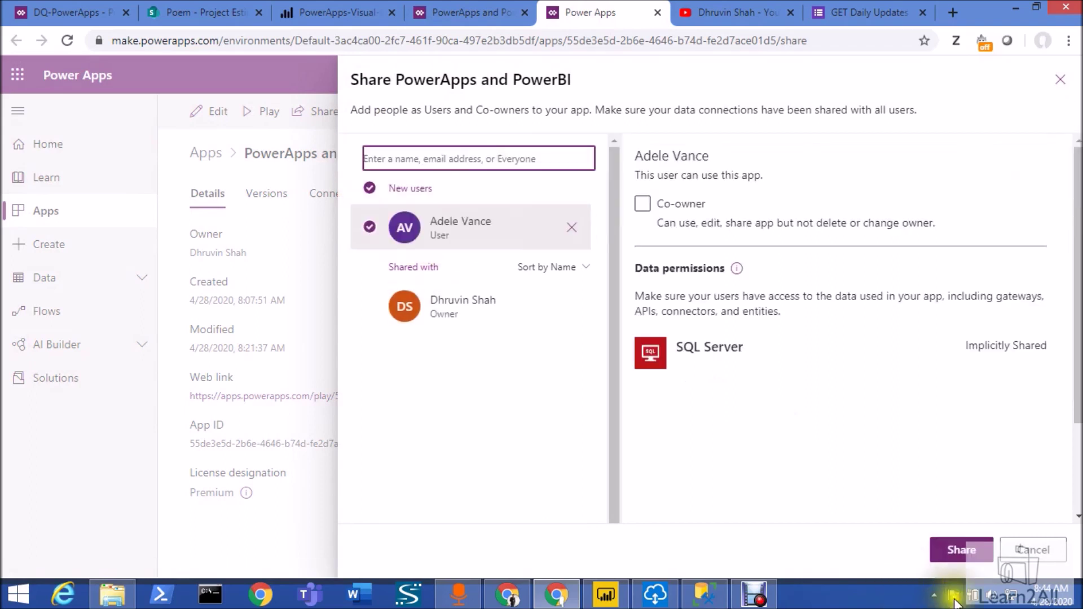
pyautogui.click(961, 550)
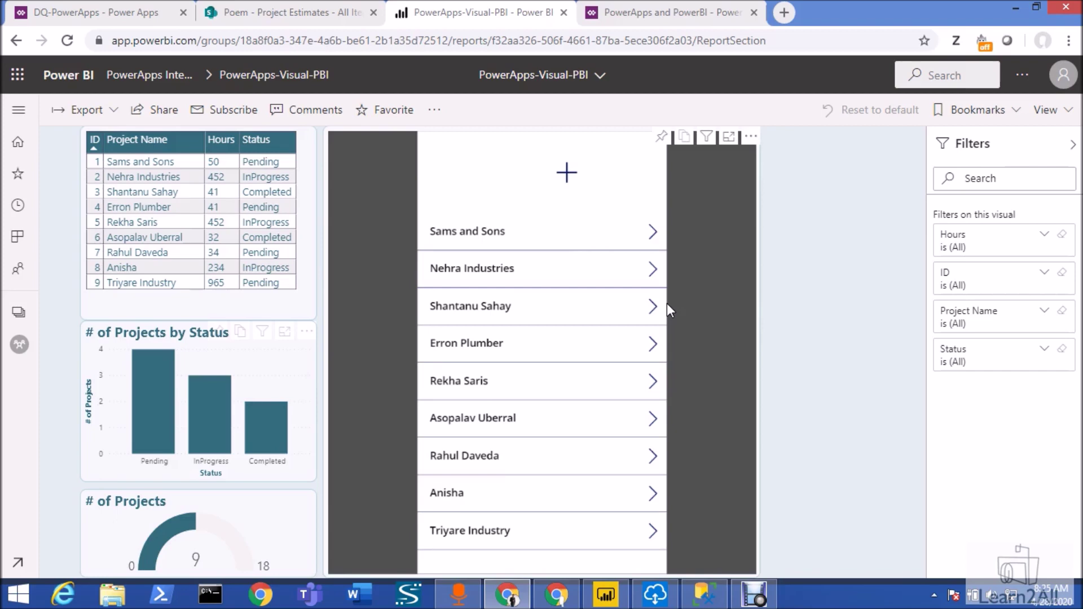
# Open the Power BI report for editing and check that the table's ID field uses Don't summarize
pyautogui.click(435, 111)
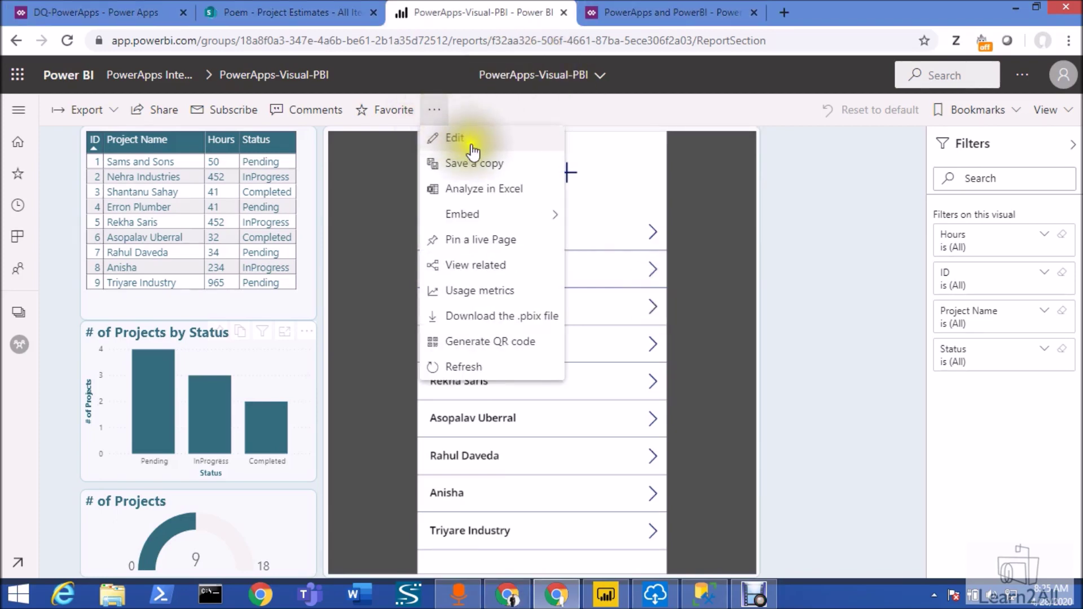
pyautogui.click(473, 145)
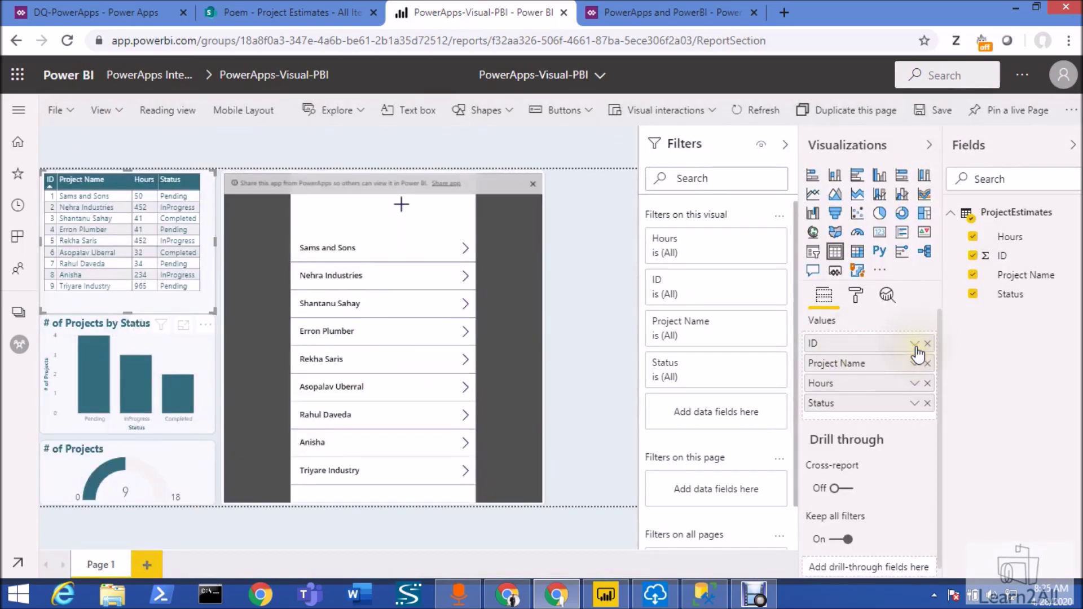
pyautogui.click(915, 344)
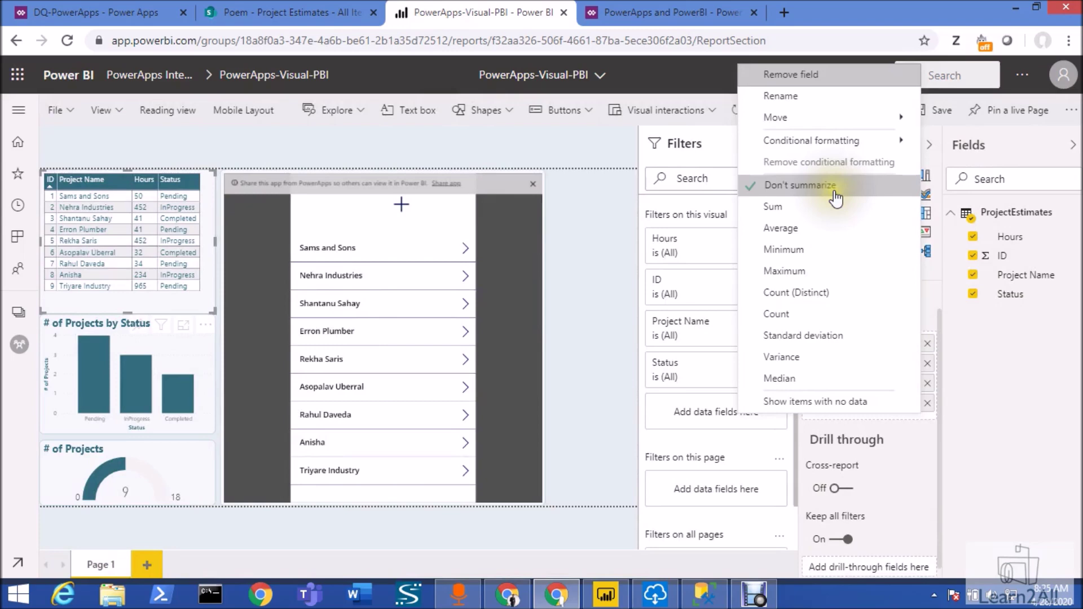
pyautogui.click(995, 398)
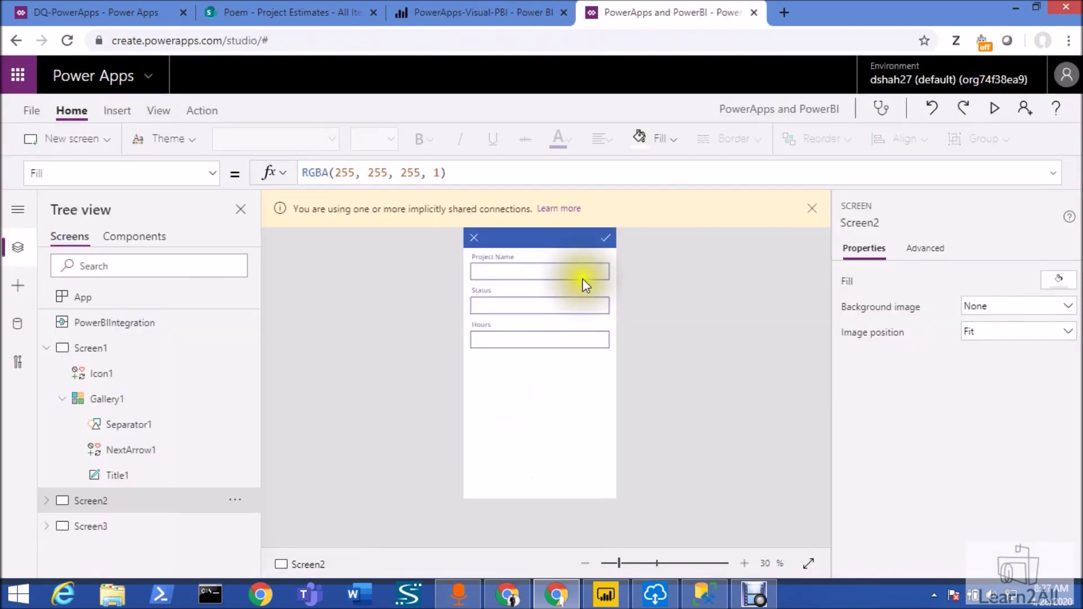
# Review the OnSelect formula of the check icon on Screen2 in Power Apps, and return to the Power BI report
pyautogui.click(602, 233)
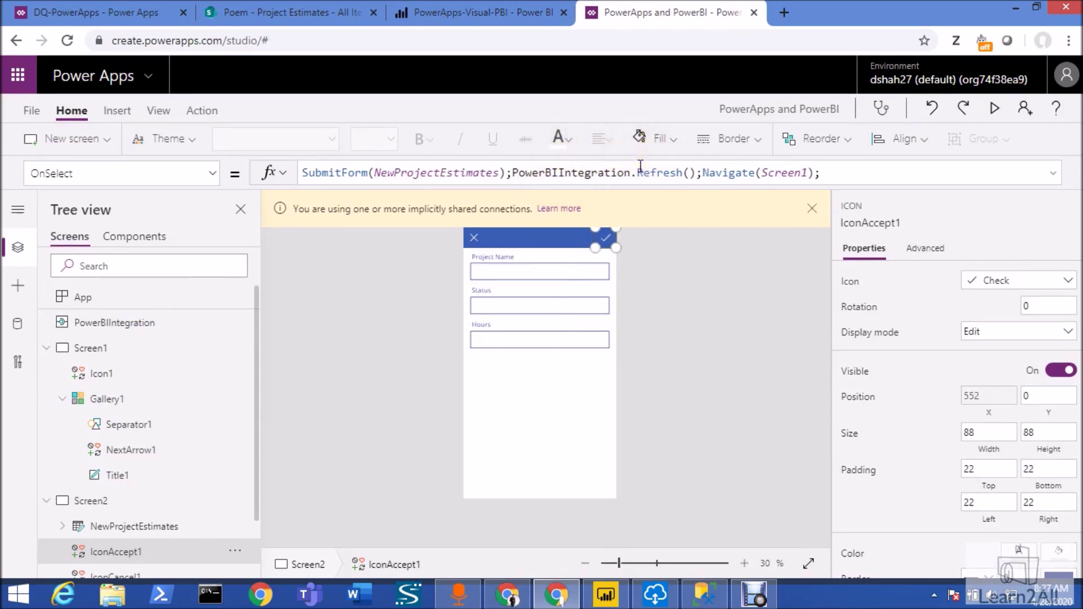
pyautogui.click(517, 11)
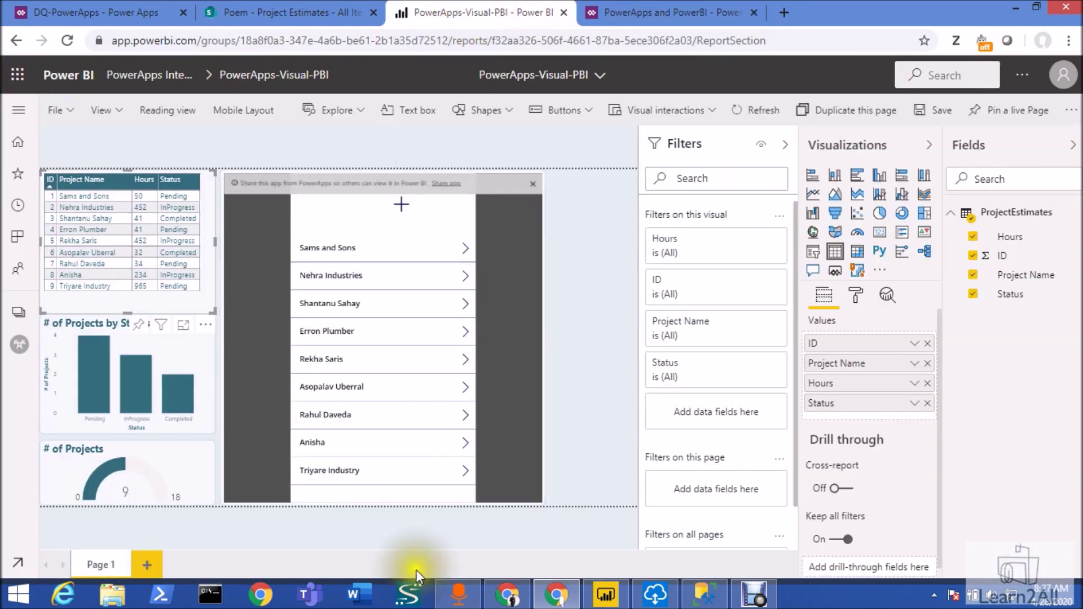
pyautogui.click(469, 504)
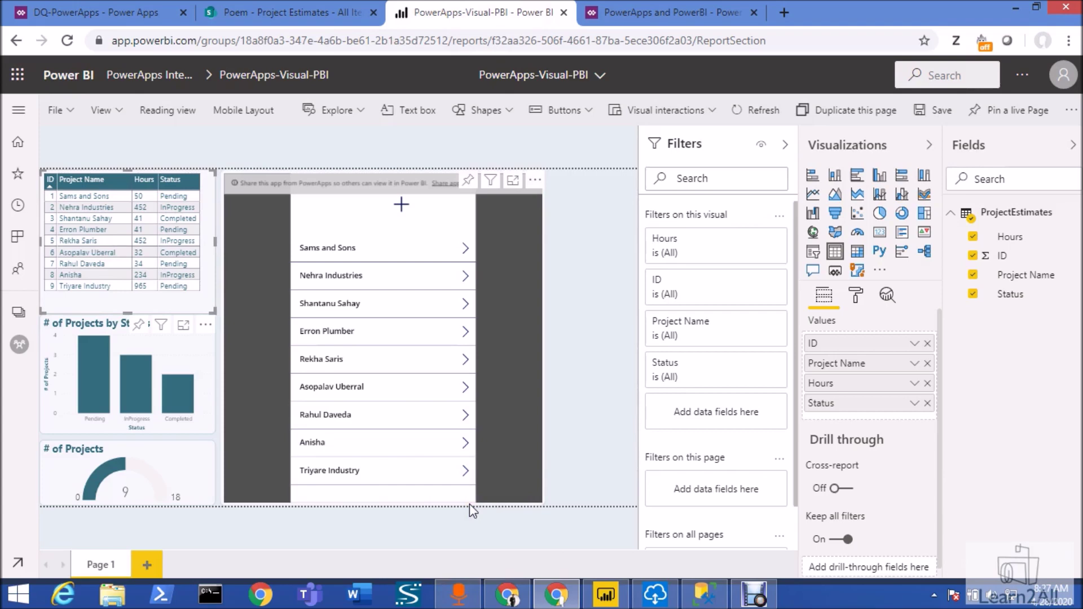
pyautogui.click(445, 495)
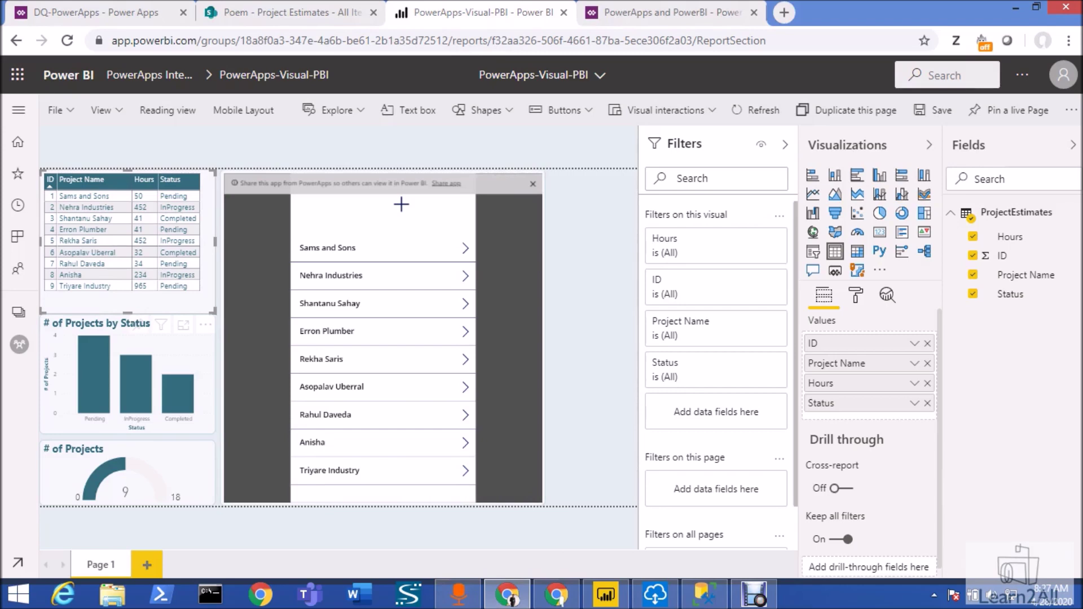
# Review DirectQuery / Live connection support in the Power BI data sources documentation, especially for SharePoint Online List, and minimize the window
pyautogui.moveTo(0, 135); pyautogui.dragTo(414, 202)
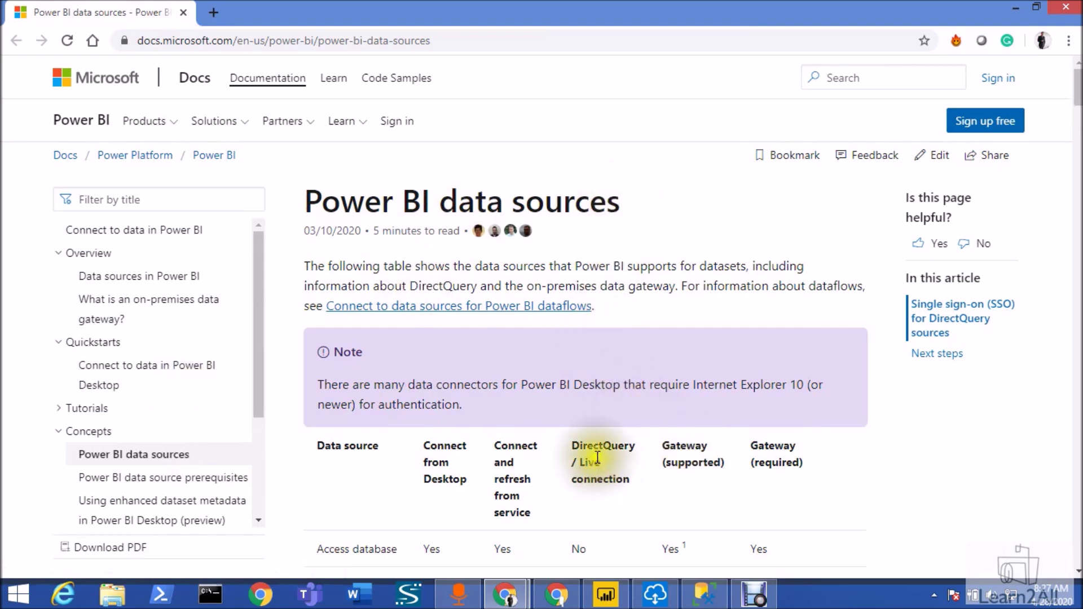
pyautogui.moveTo(573, 446); pyautogui.dragTo(617, 474)
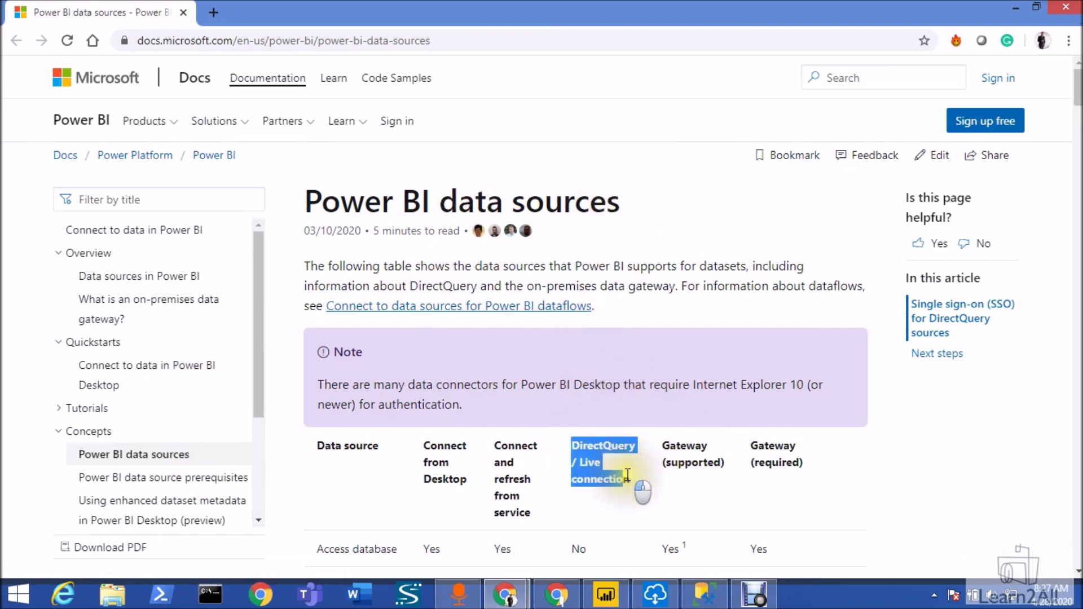
pyautogui.scroll(-10, 625, 467)
pyautogui.scroll(-20, 624, 466)
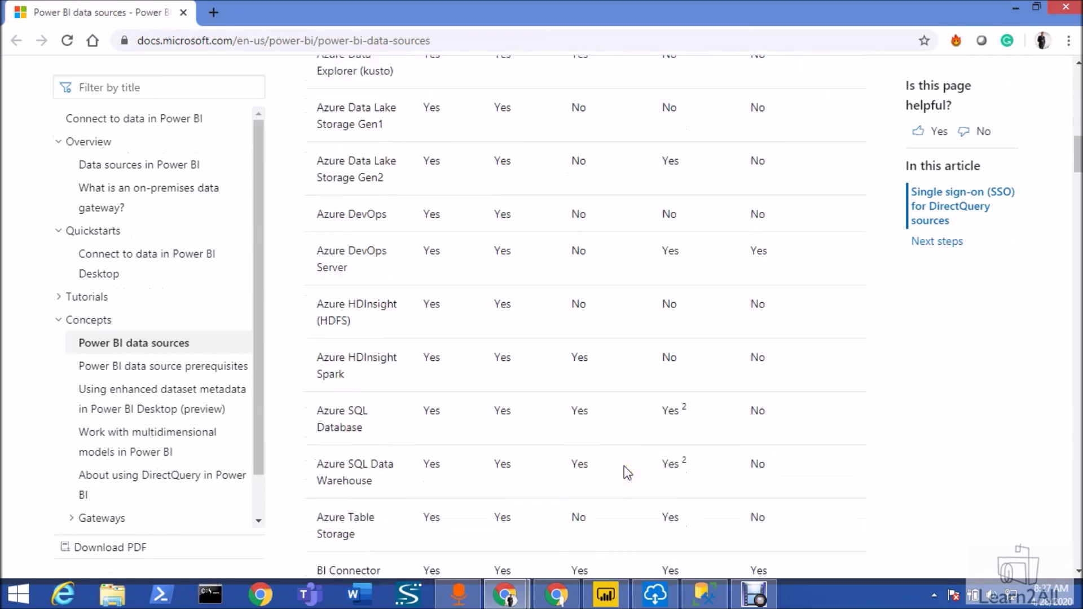
pyautogui.scroll(-18, 625, 466)
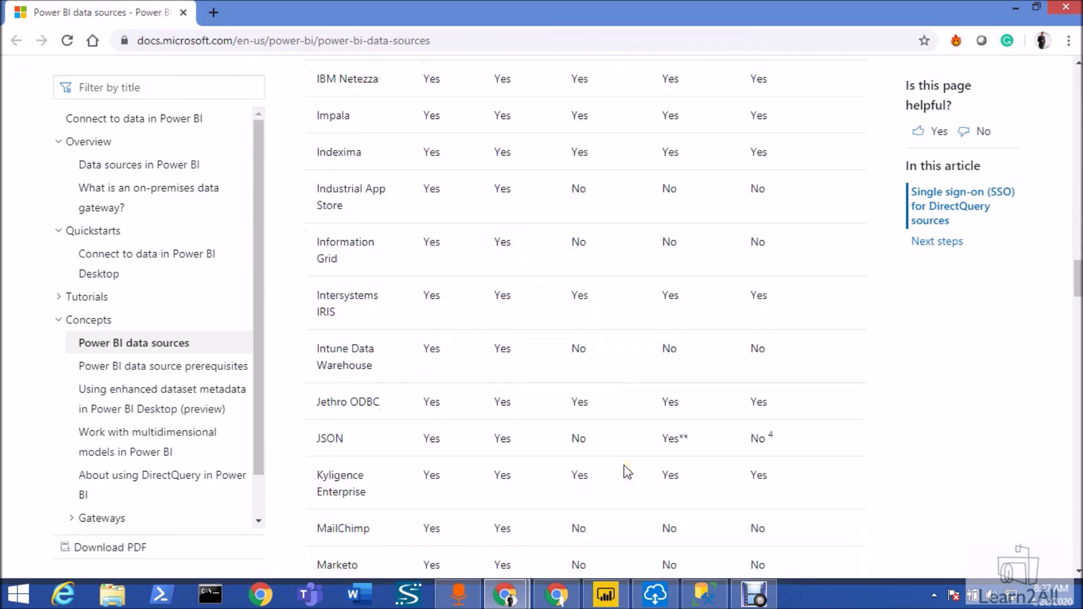
pyautogui.scroll(-15, 627, 471)
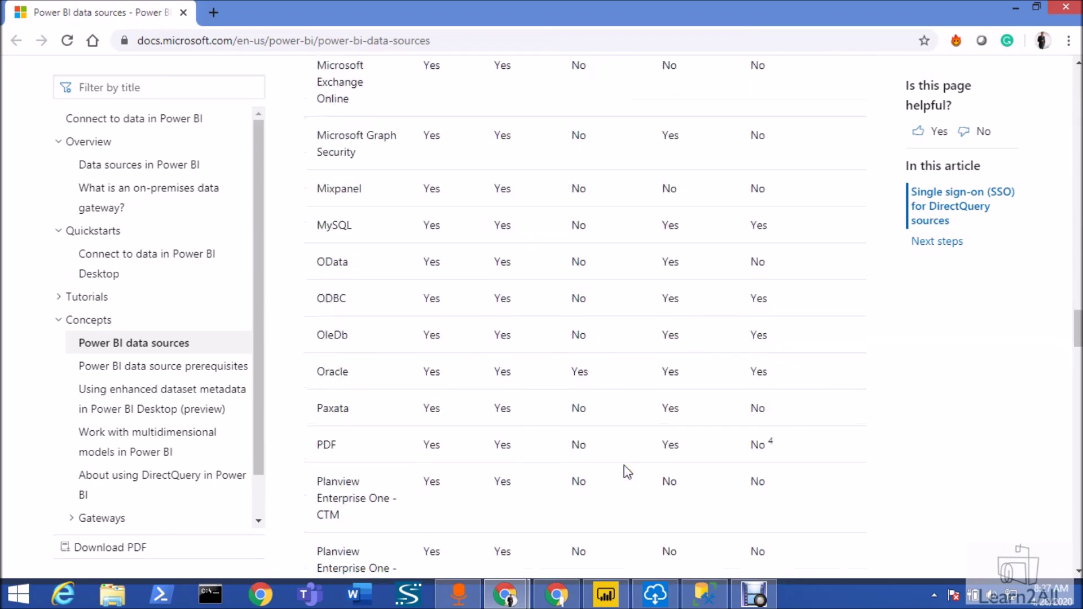
pyautogui.scroll(-10, 627, 471)
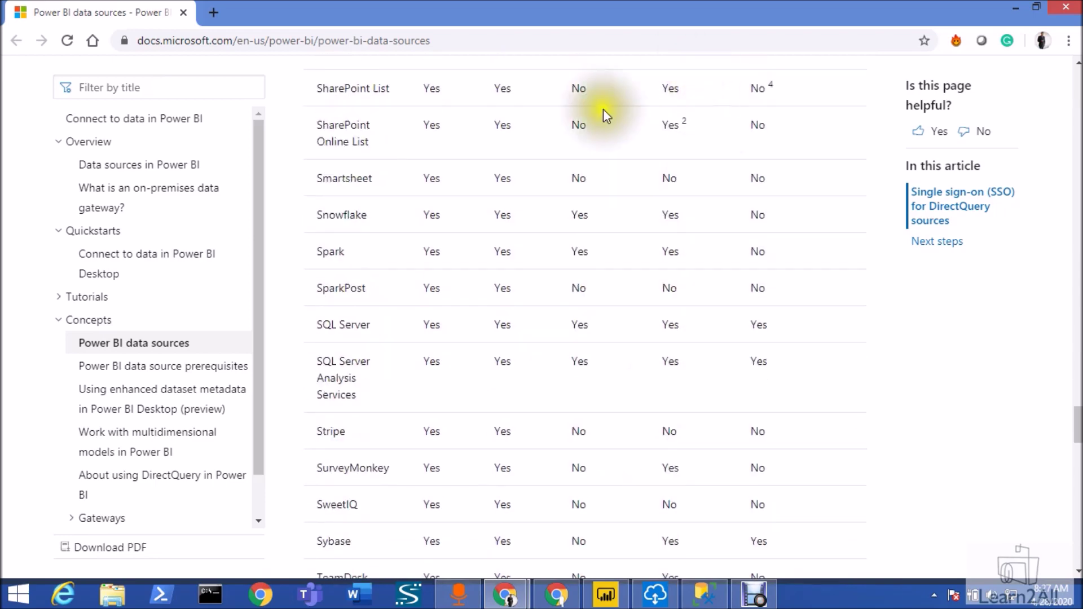
pyautogui.doubleClick(576, 125)
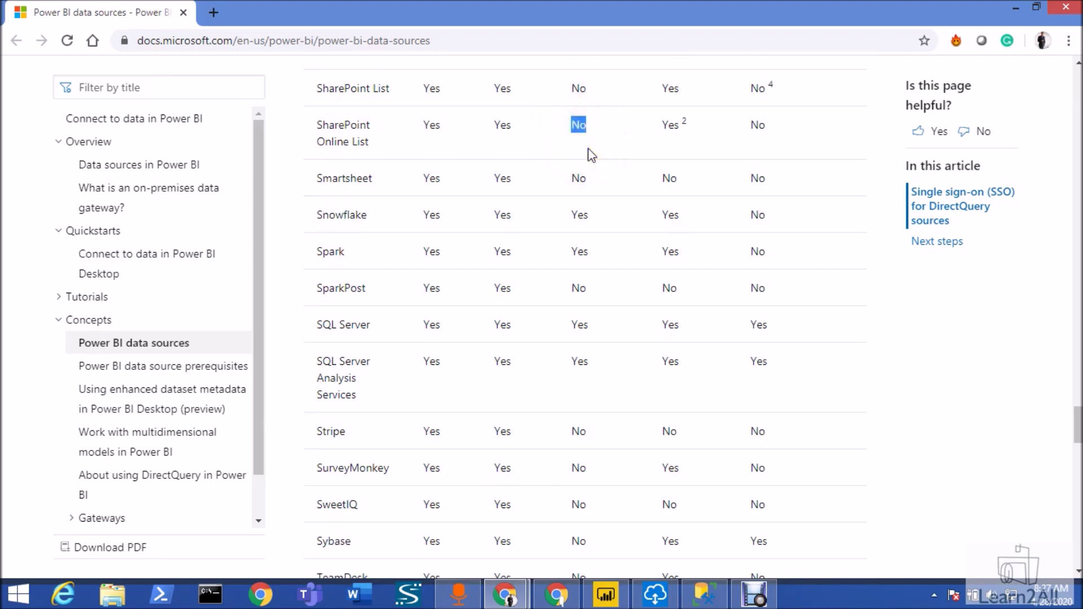
pyautogui.click(1018, 8)
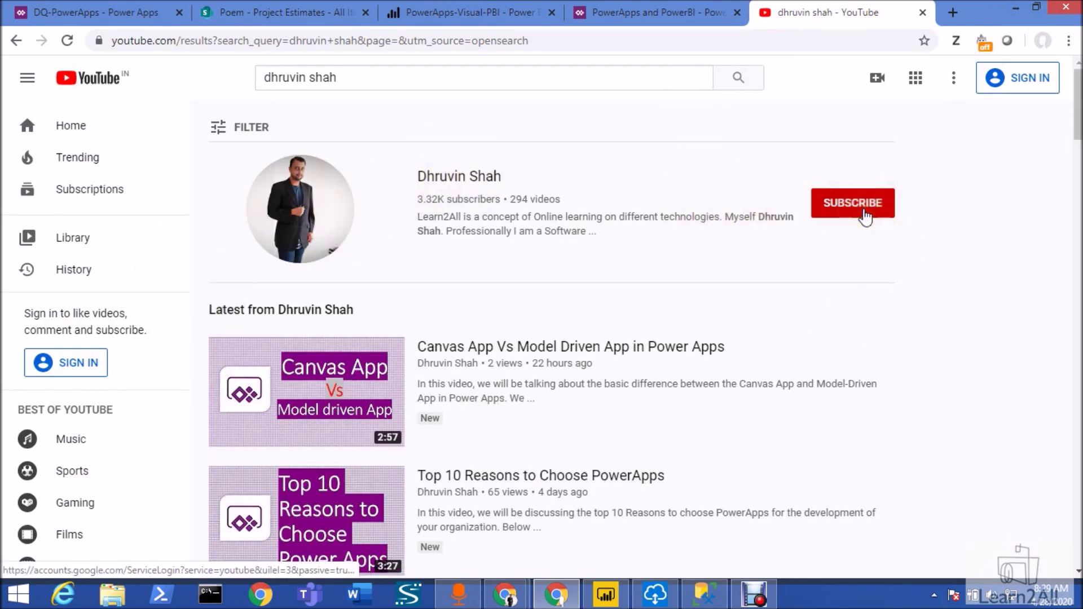
# Open the tutorial author's channel from the YouTube search results
pyautogui.click(443, 182)
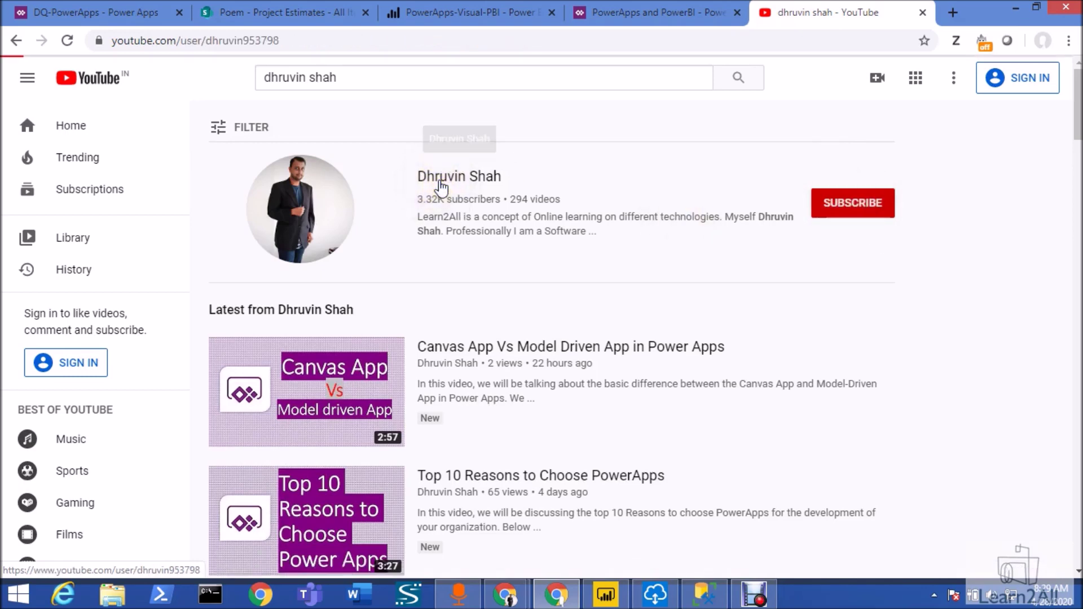